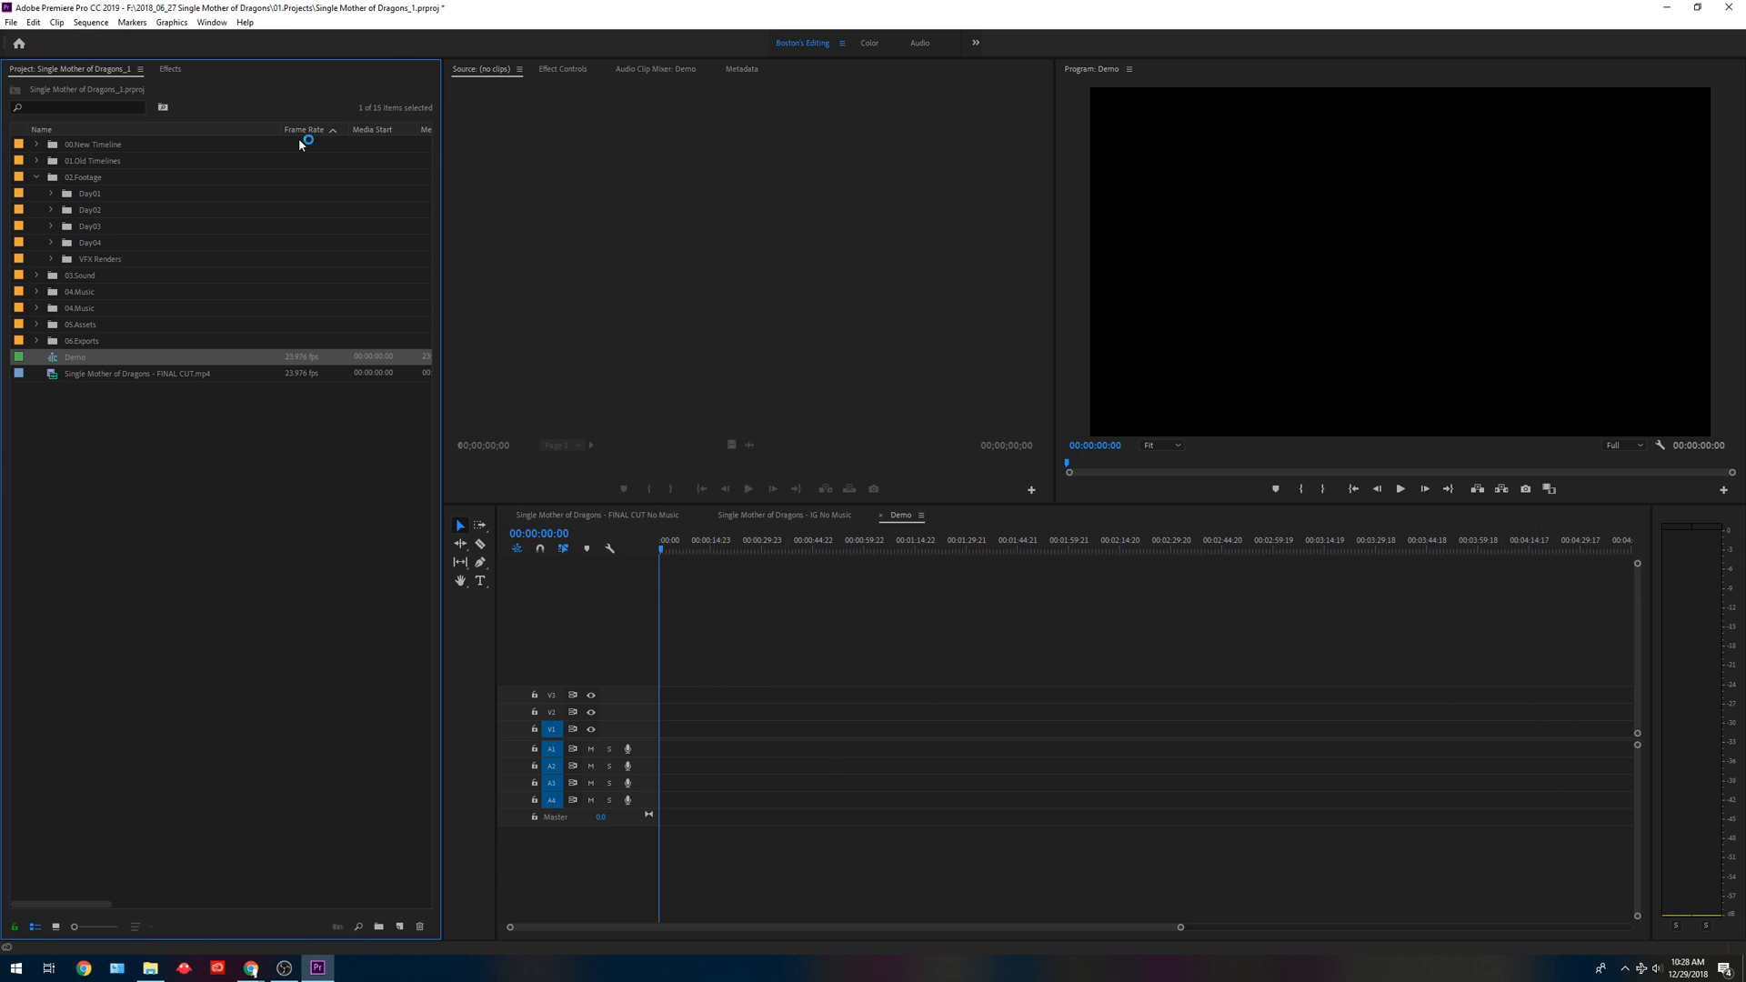
Expand the Day01 to Day04 footage bins and the card bin inside Day01, and look over its clips.
left_click(51, 193)
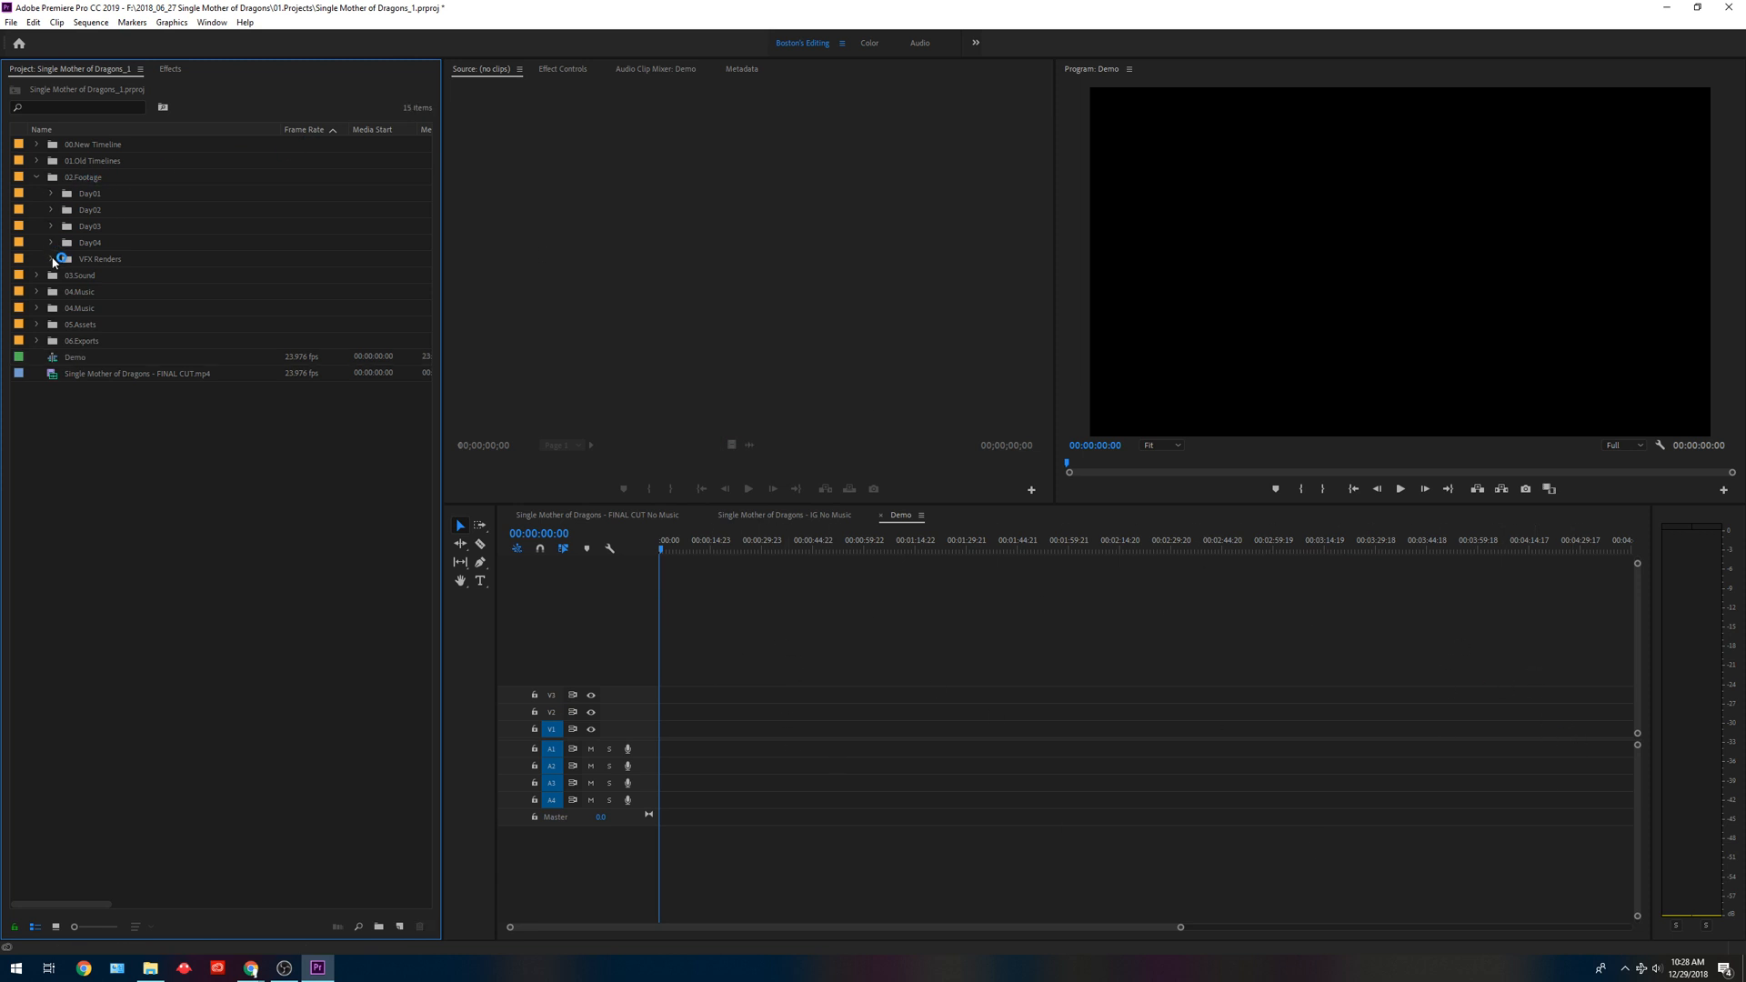
left_click(51, 226)
left_click(51, 208)
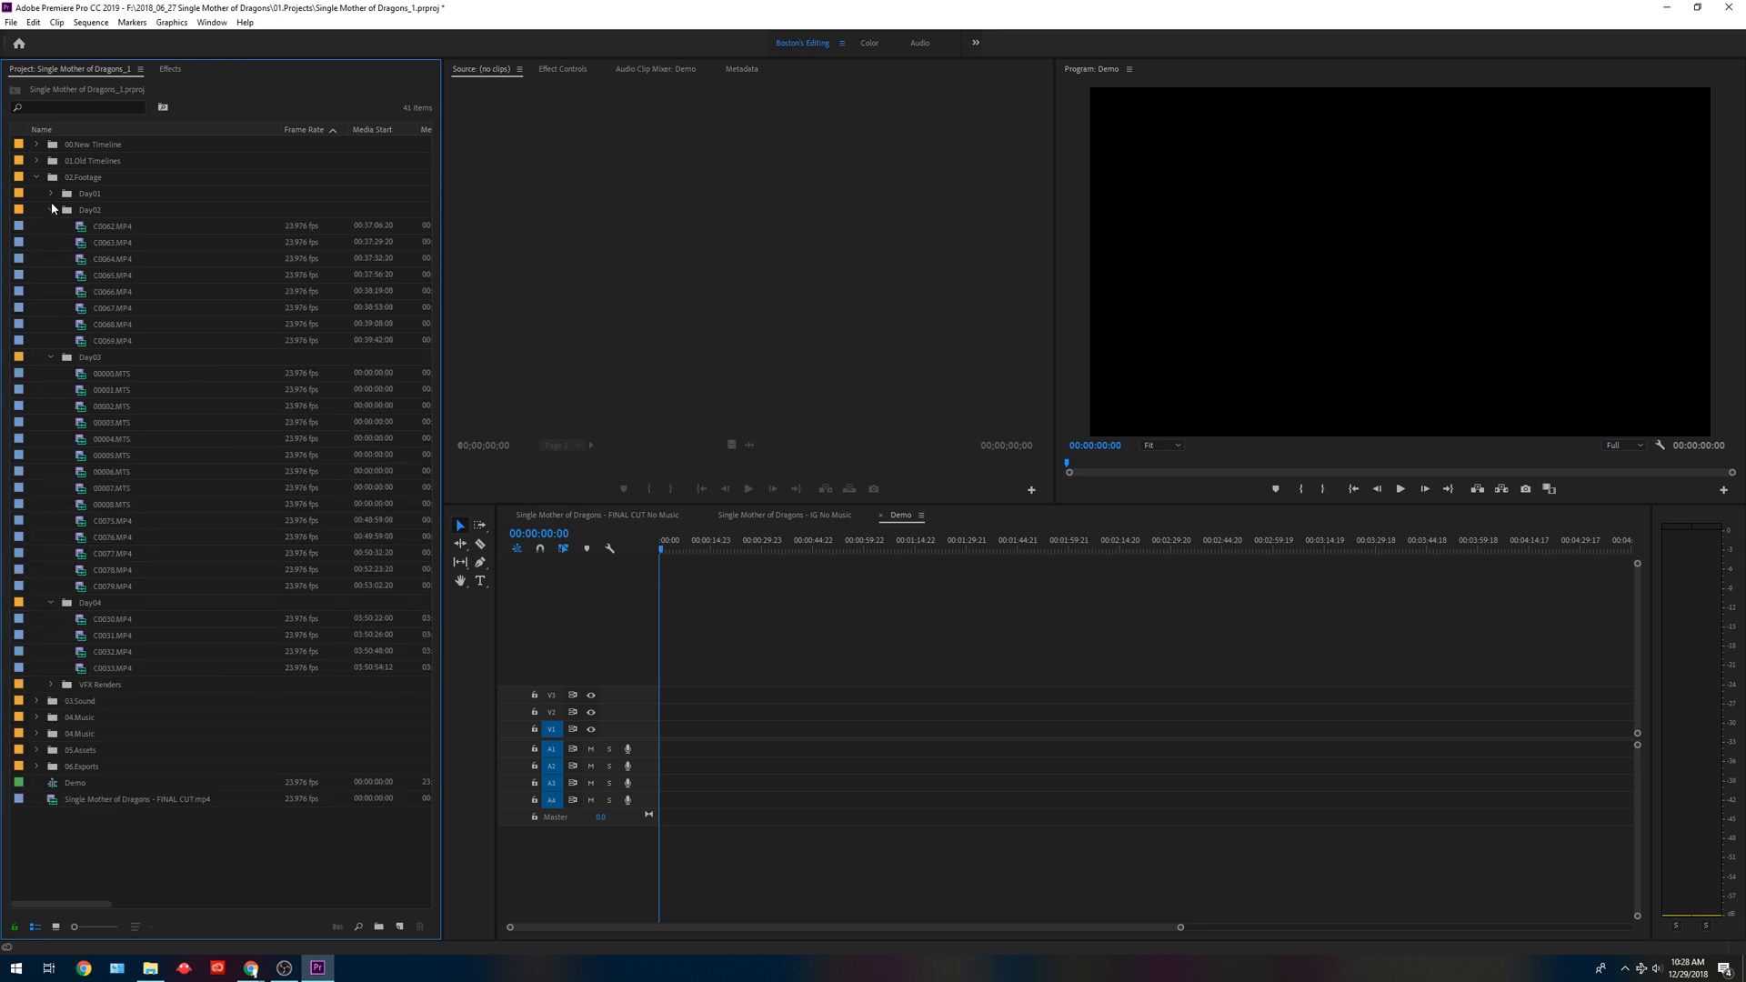
left_click(51, 194)
left_click(65, 210)
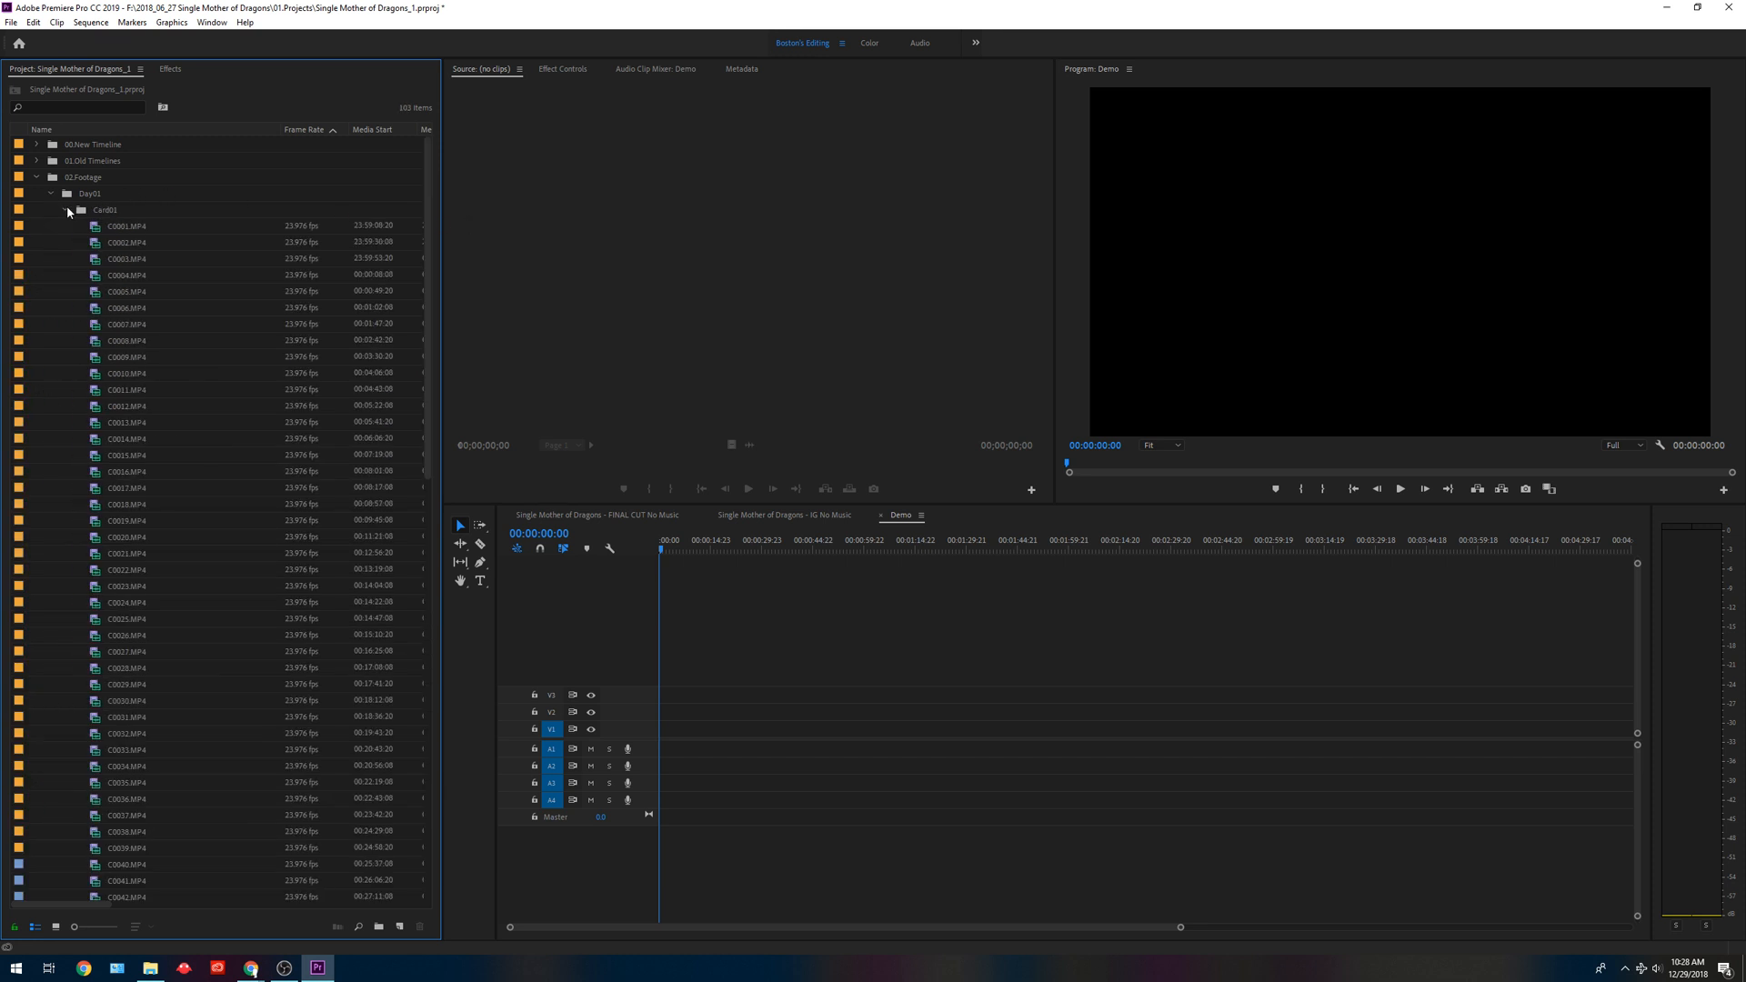
scroll(178, 408, "down", 15)
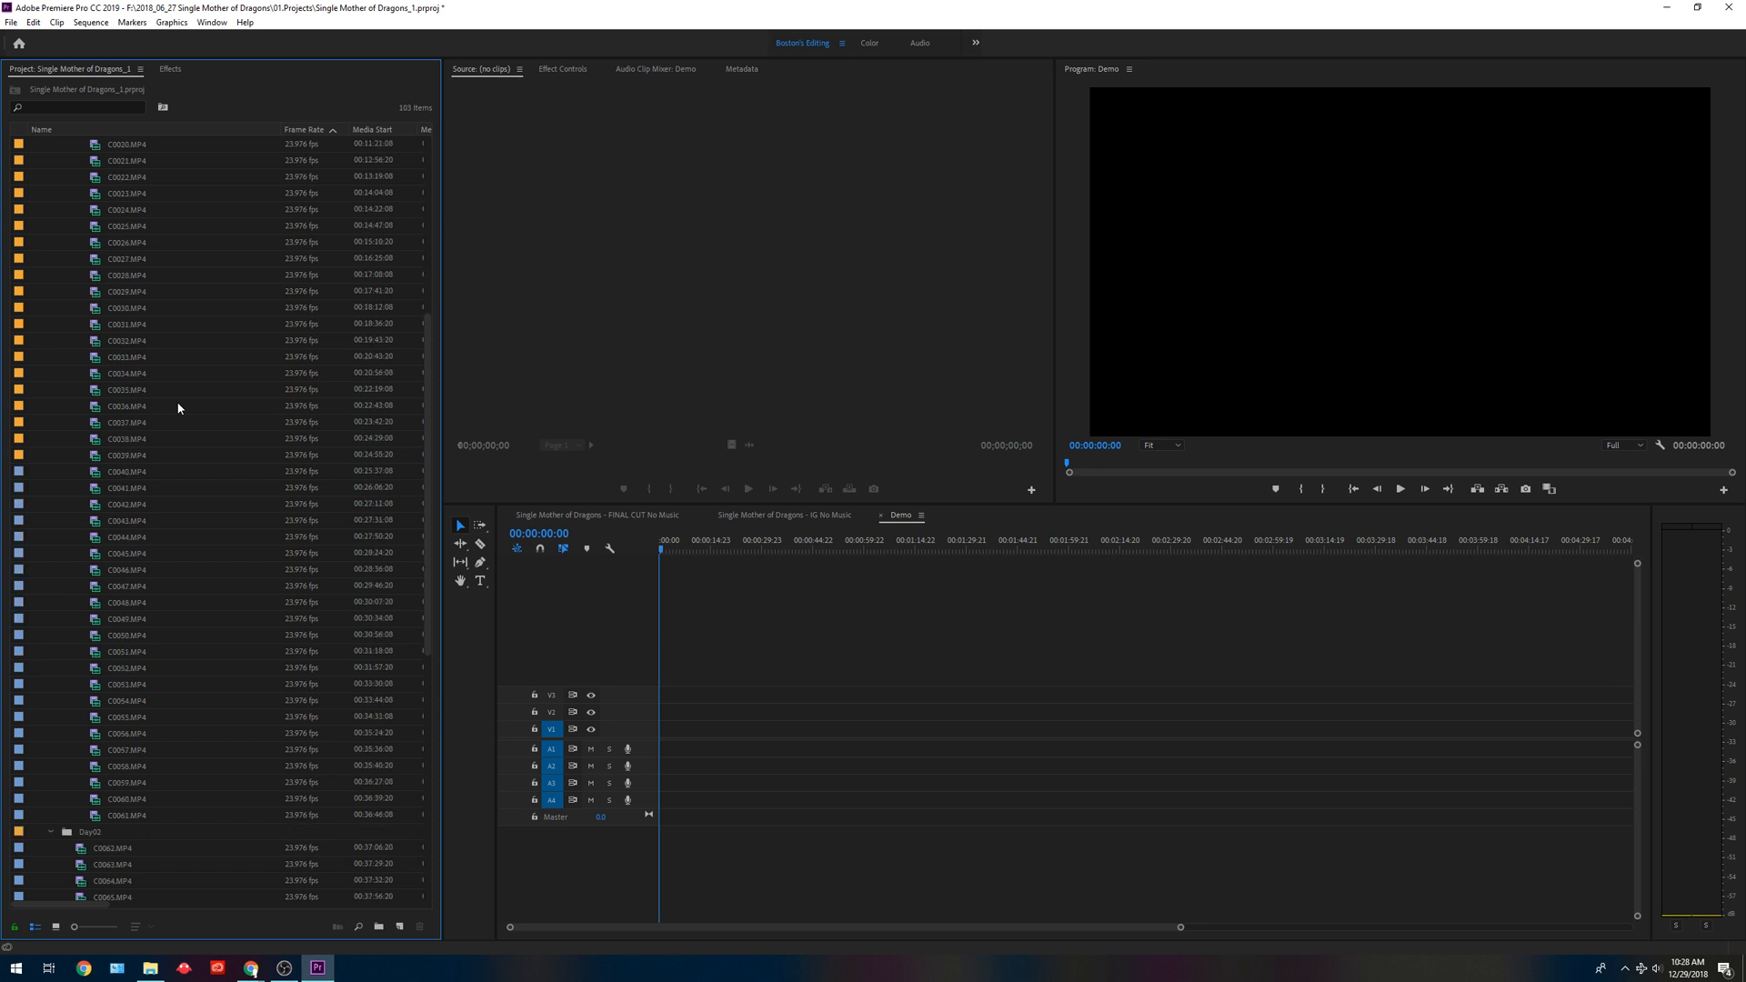
scroll(178, 409, "up", 15)
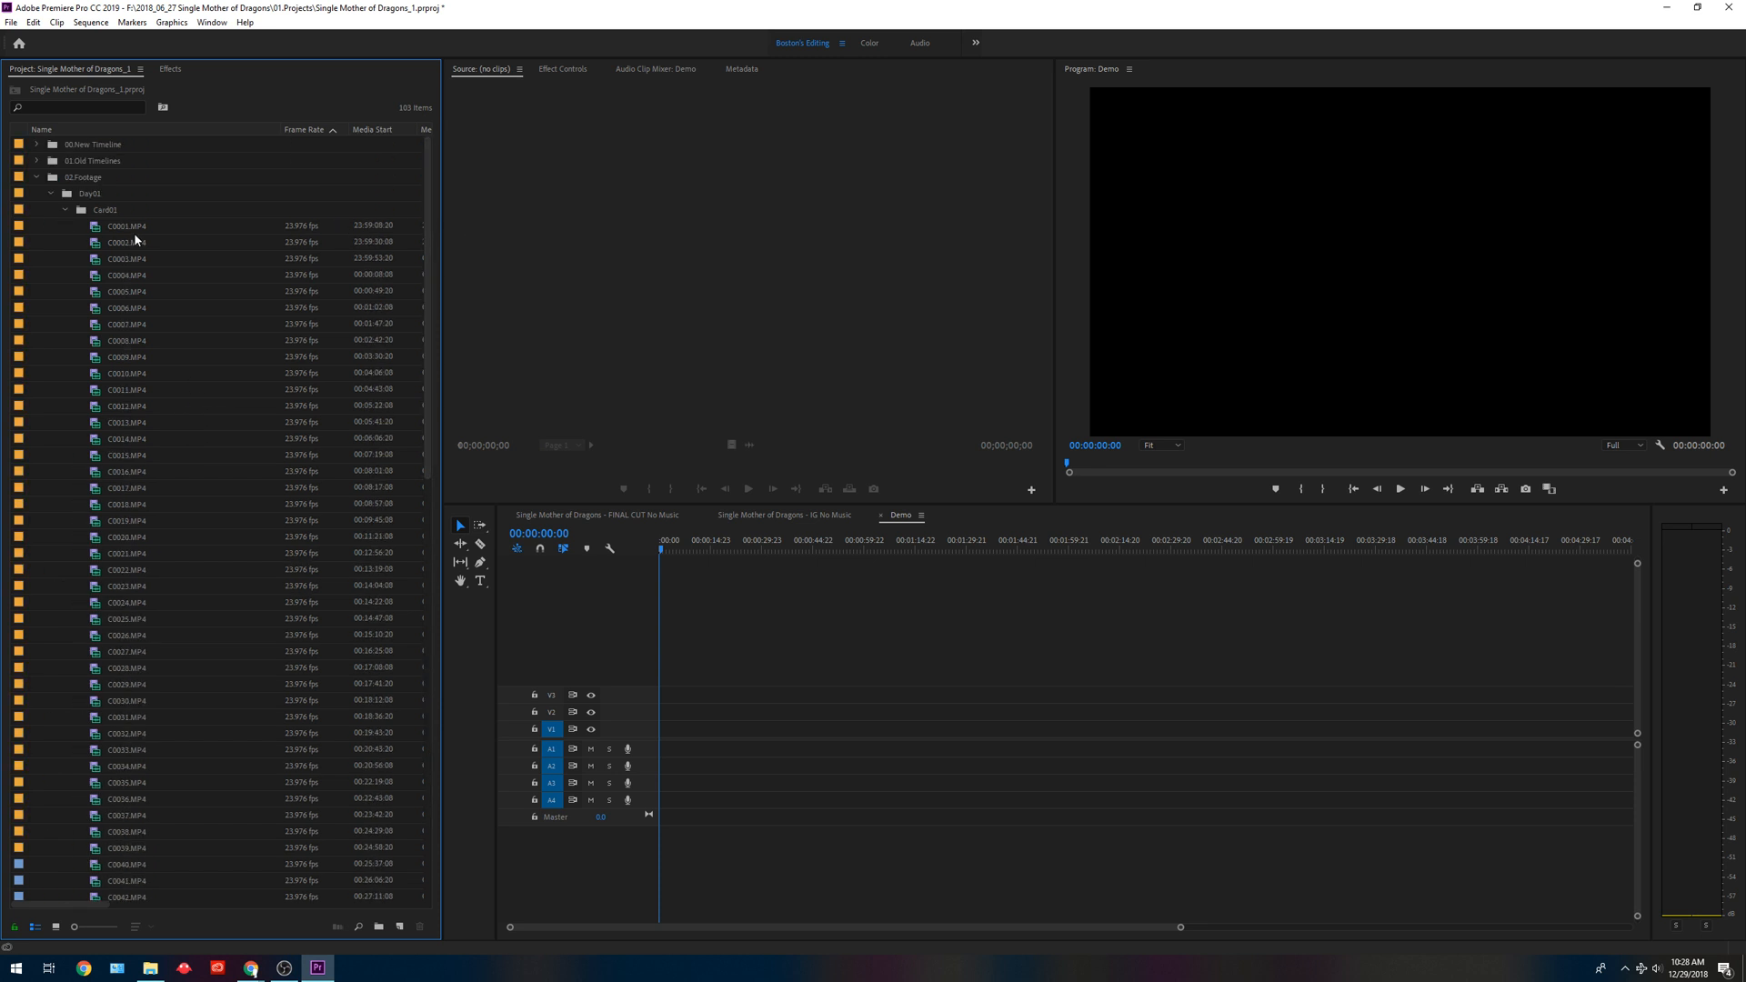
Place clips C0001.MP4 through C0061.MP4 in the Demo sequence, keeping its existing settings, and scrub to 00:07:29:07.
left_click(129, 227)
scroll(144, 328, "down", 3)
scroll(145, 328, "down", 5)
left_click(122, 813, "shift")
left_click_drag(106, 751, 968, 752)
left_click(978, 512)
key("backslash")
left_click_drag(698, 546, 879, 553)
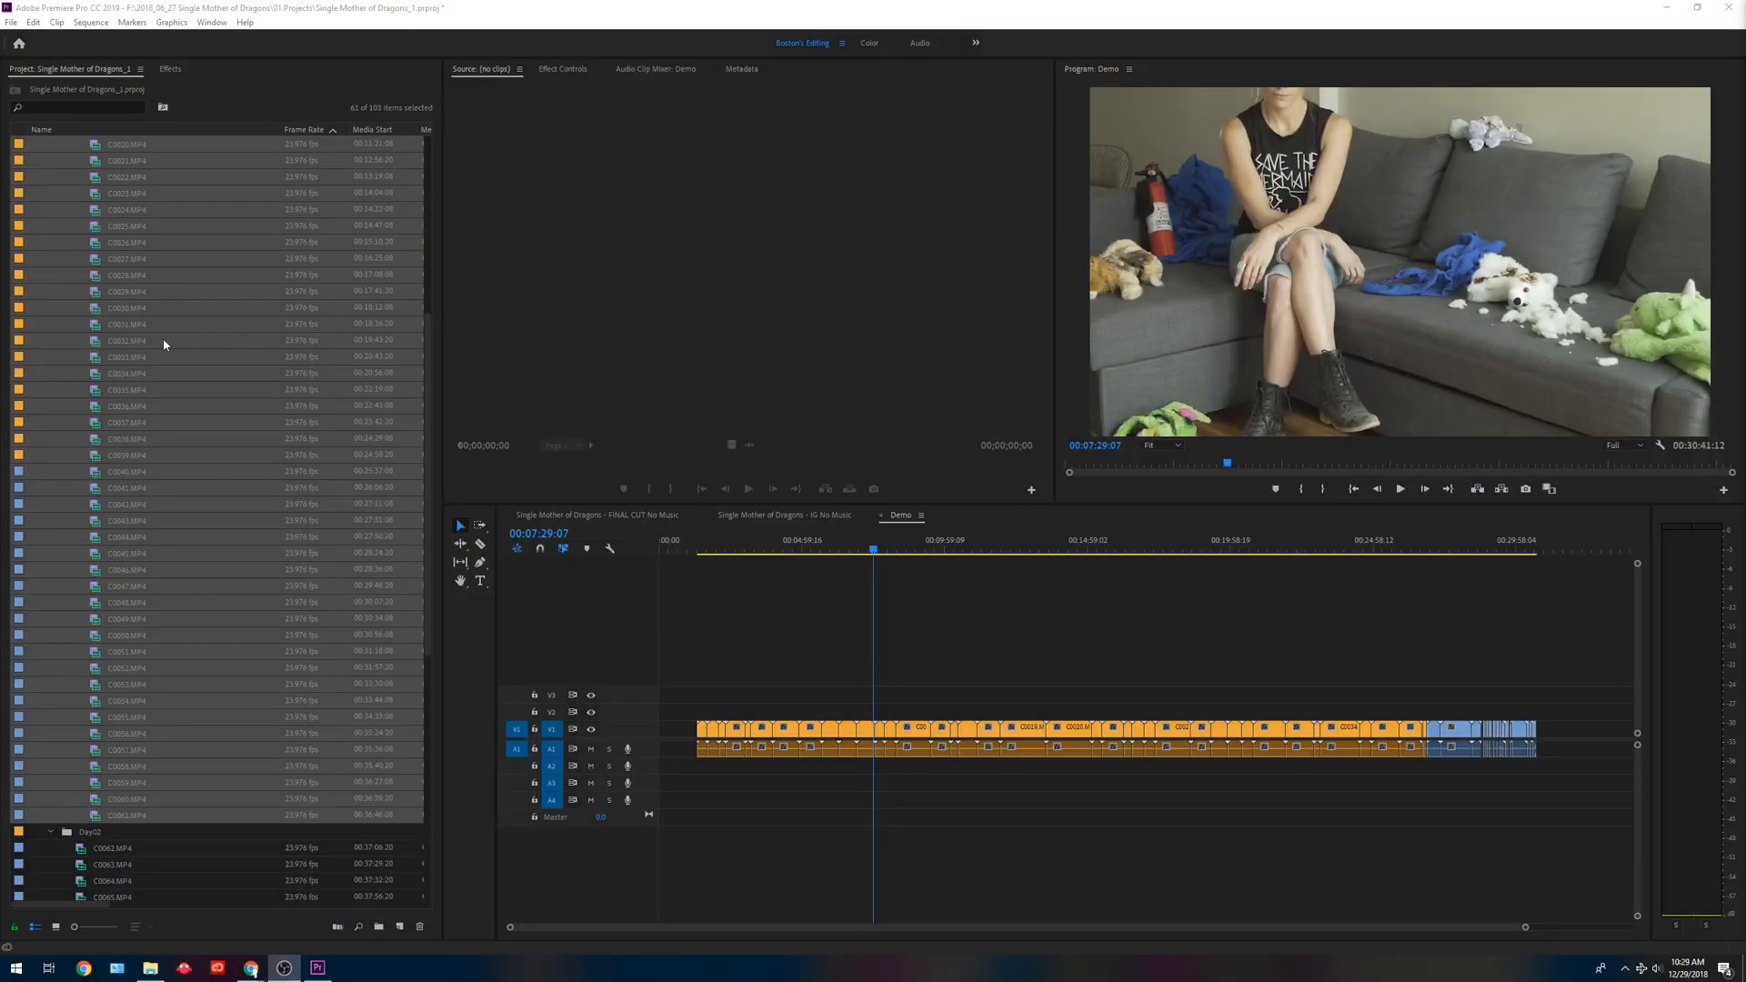
Delete all the clips from the Demo sequence.
scroll(184, 317, "up", 3)
left_click(1083, 591)
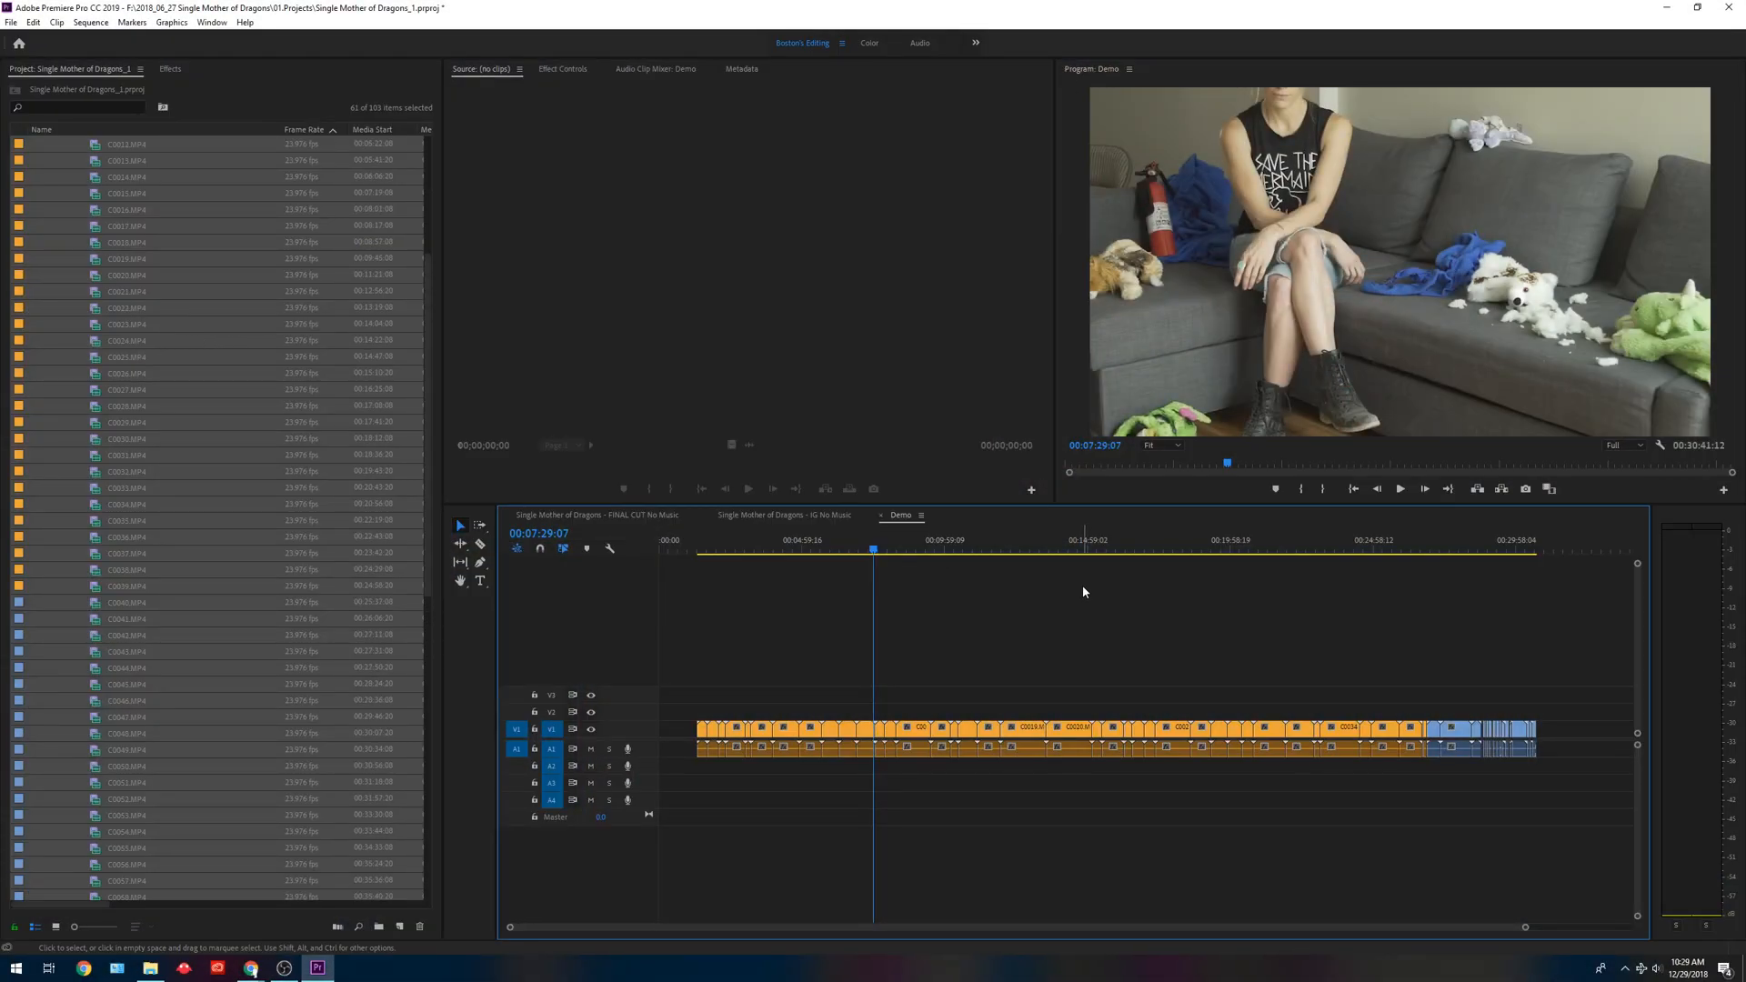
key("ctrl+a")
key("Delete")
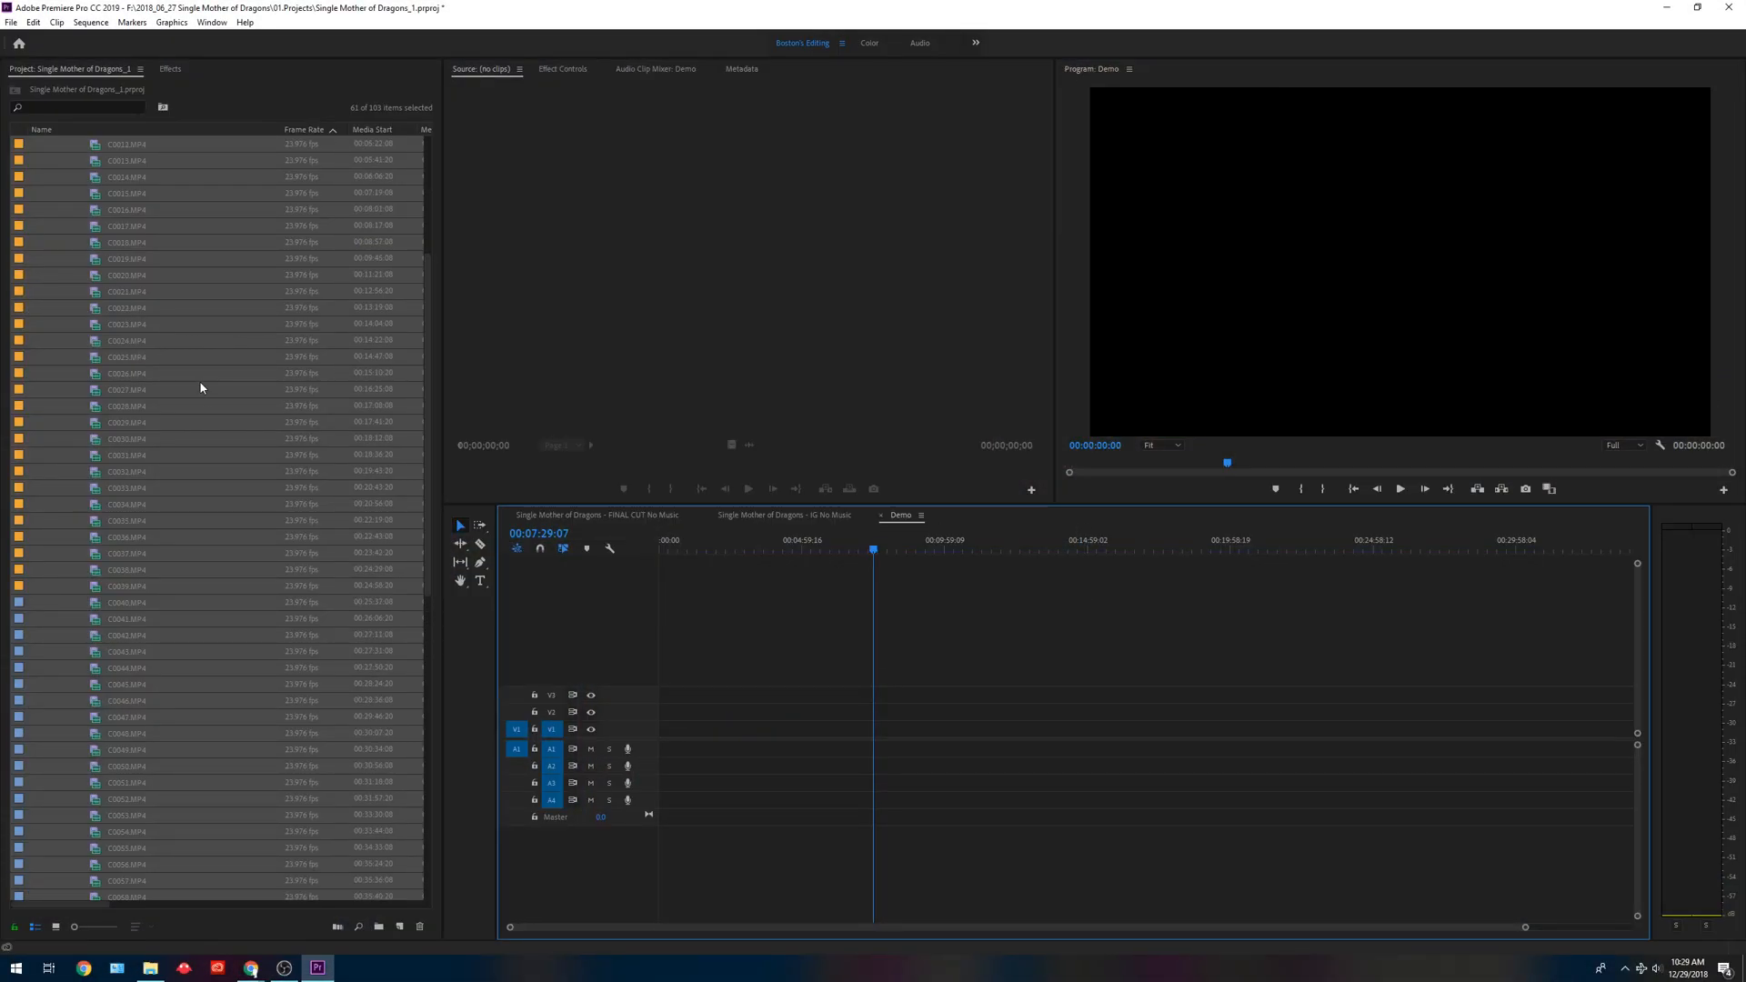
Load C0001.MP4 as the source clip and mark its In point at 23:59:10:18 and Out point at 23:59:15:18.
scroll(199, 380, "up", 3)
scroll(199, 380, "up", 1)
left_click(49, 227)
double_click(94, 228)
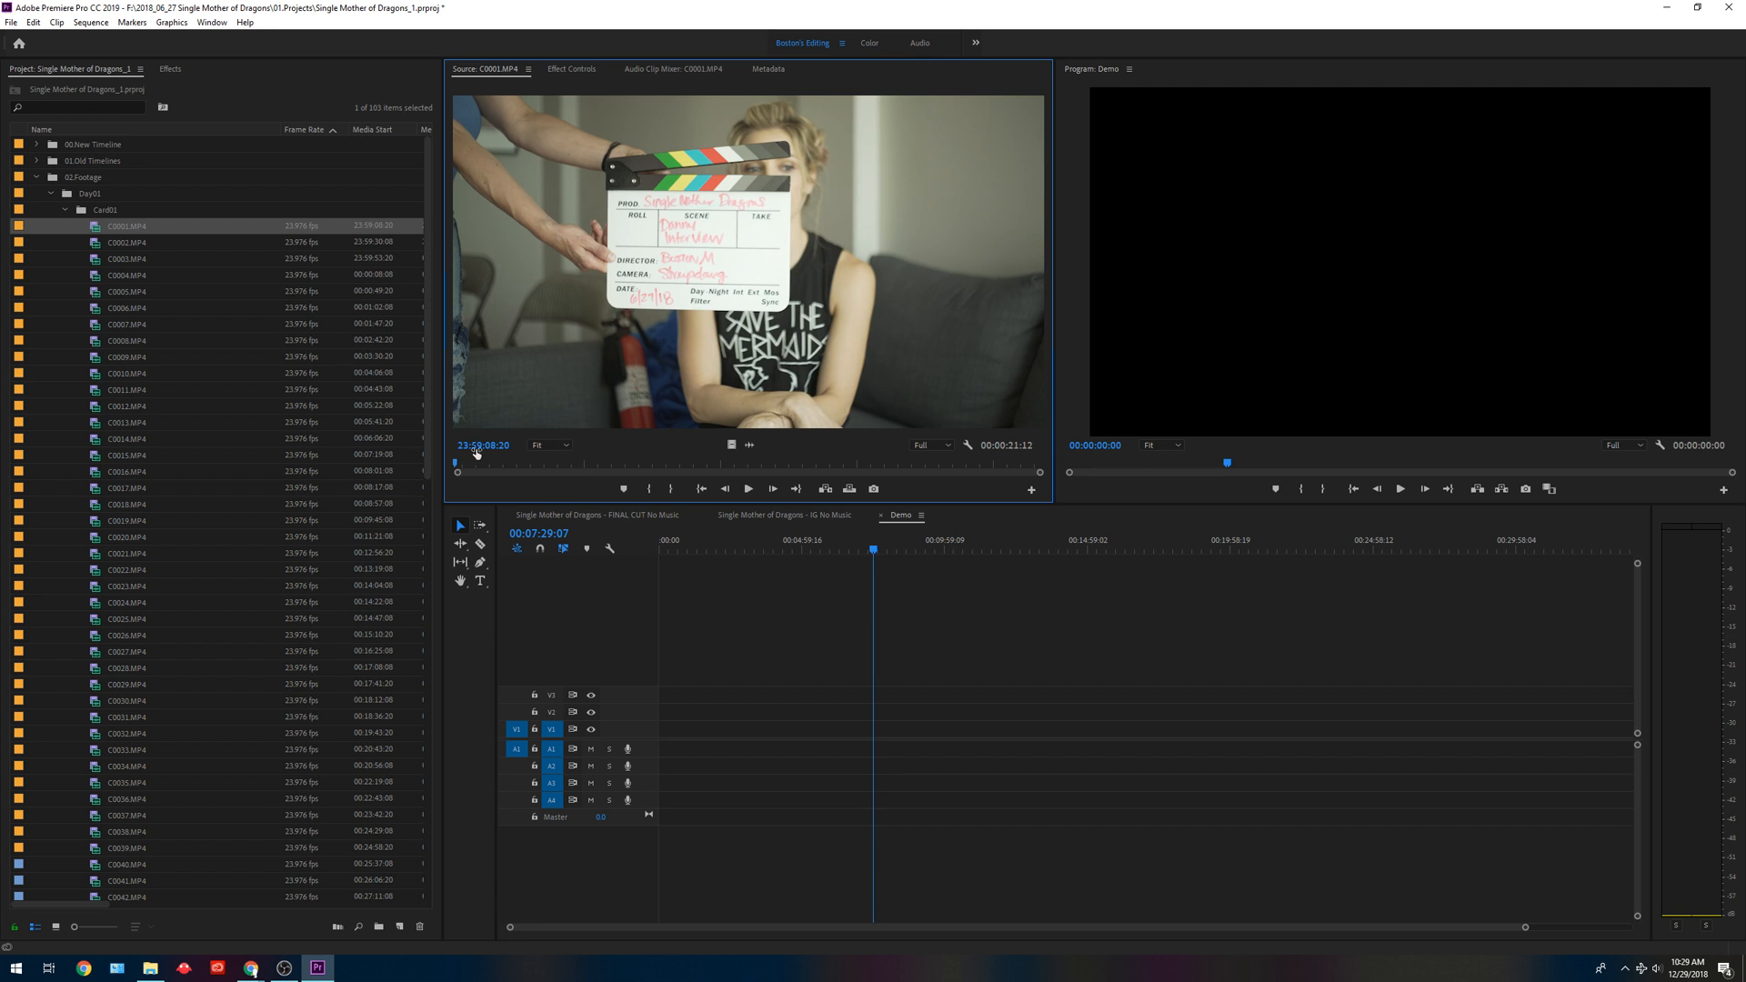
mouse_move(482, 462)
left_mouse_down()
mouse_move(537, 465)
mouse_move(507, 465)
left_mouse_up()
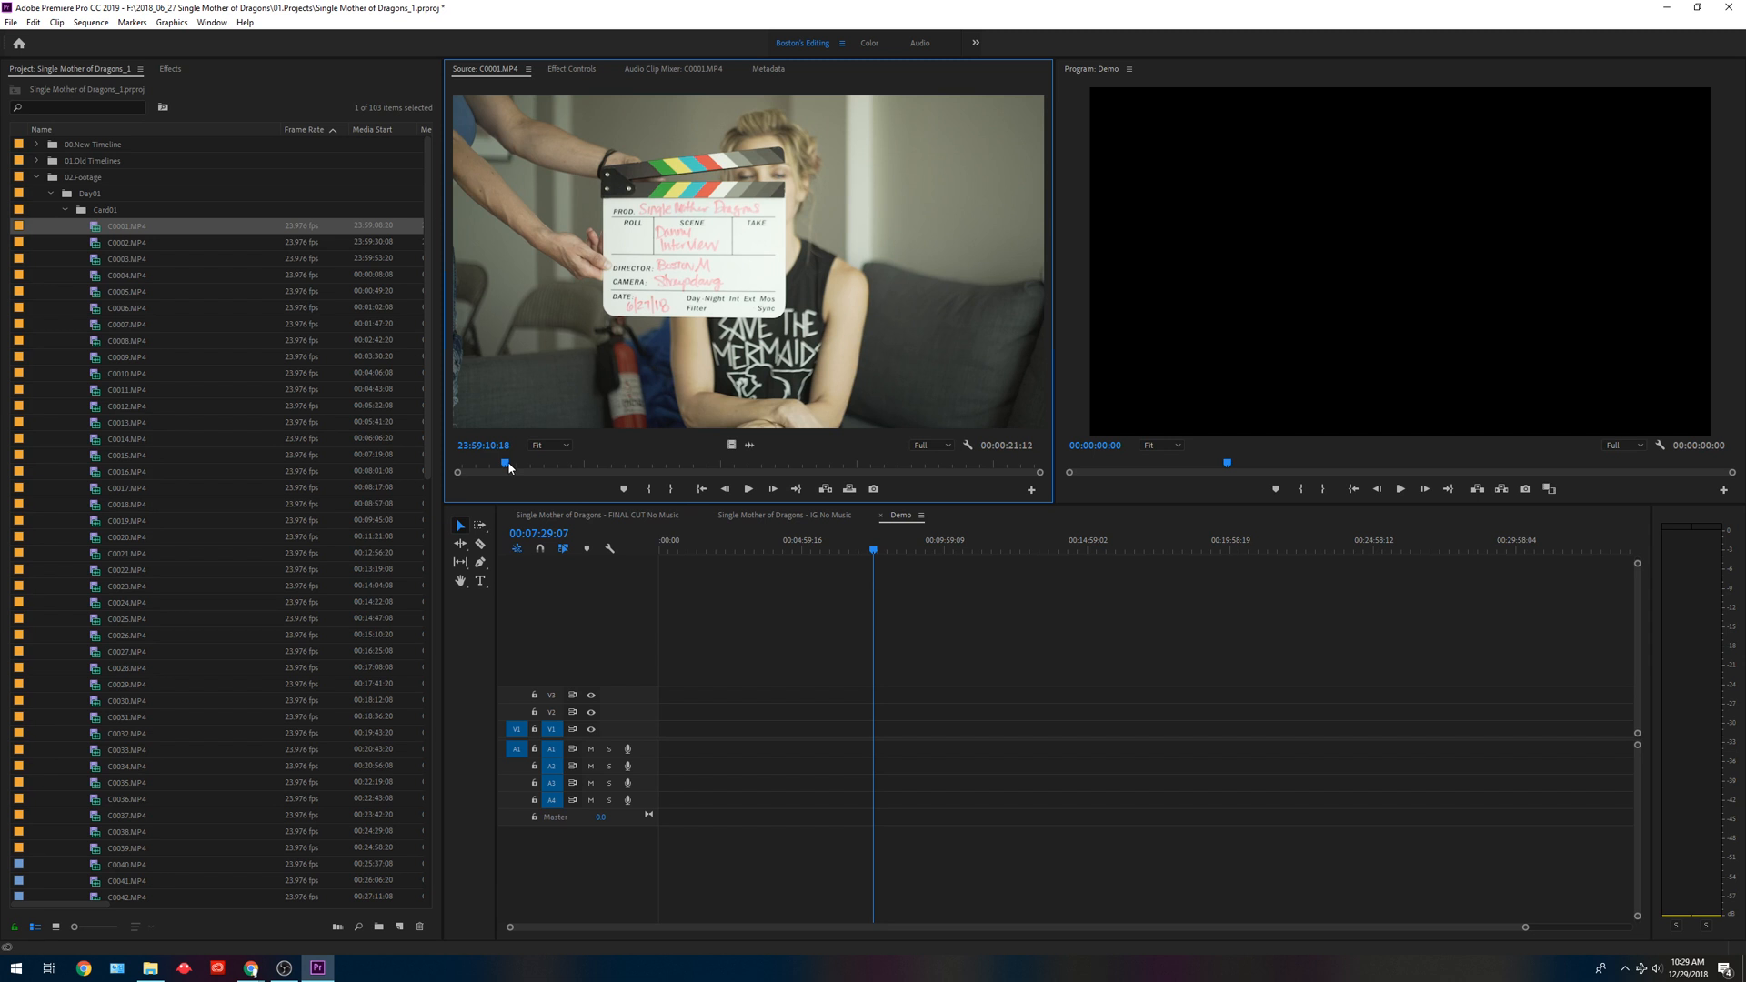
key("i")
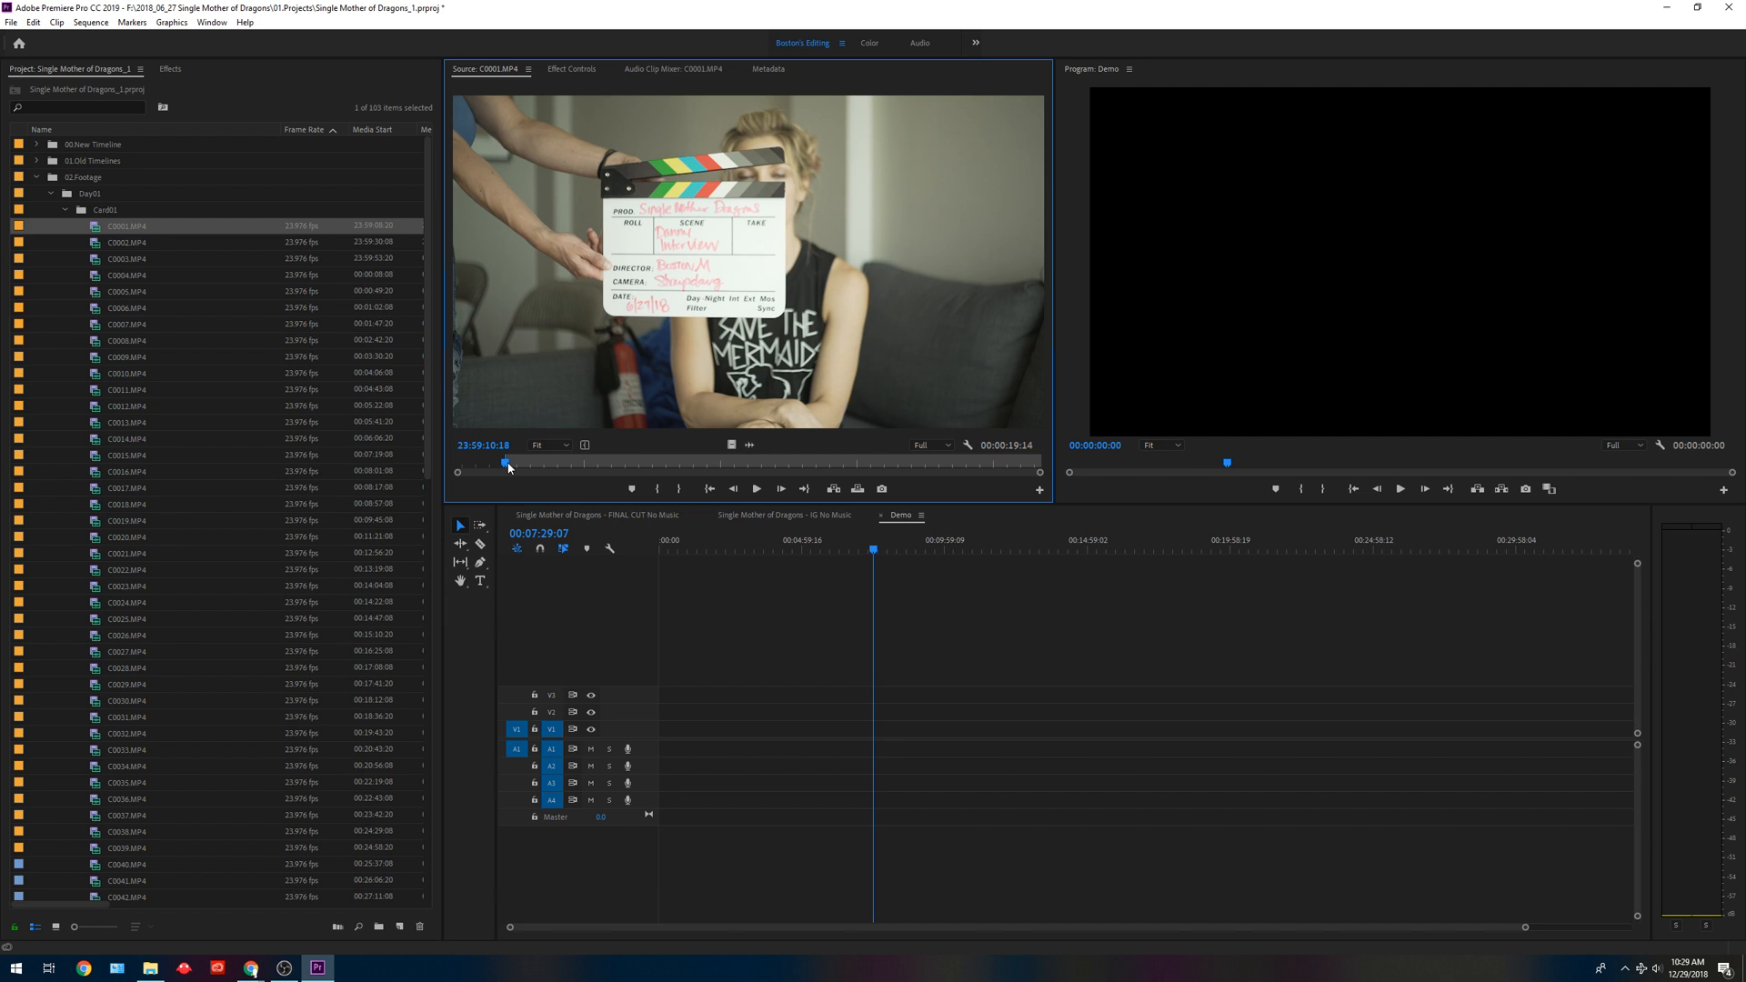
key("space")
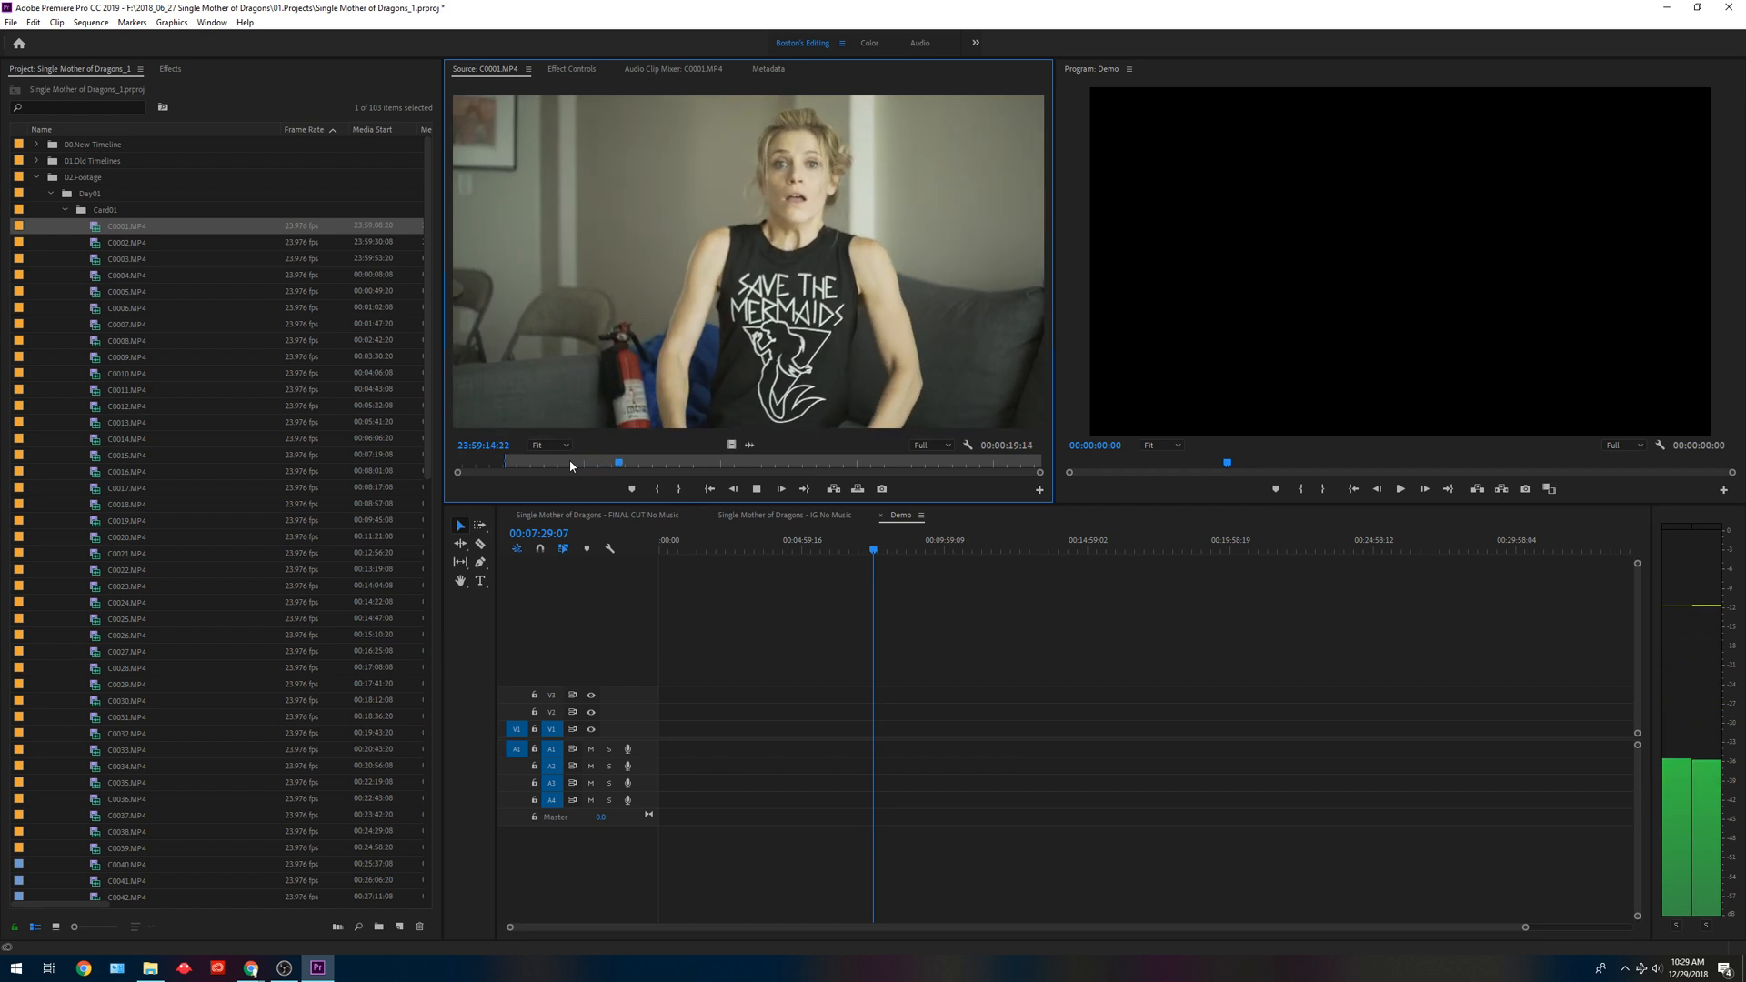
key("space")
key("o")
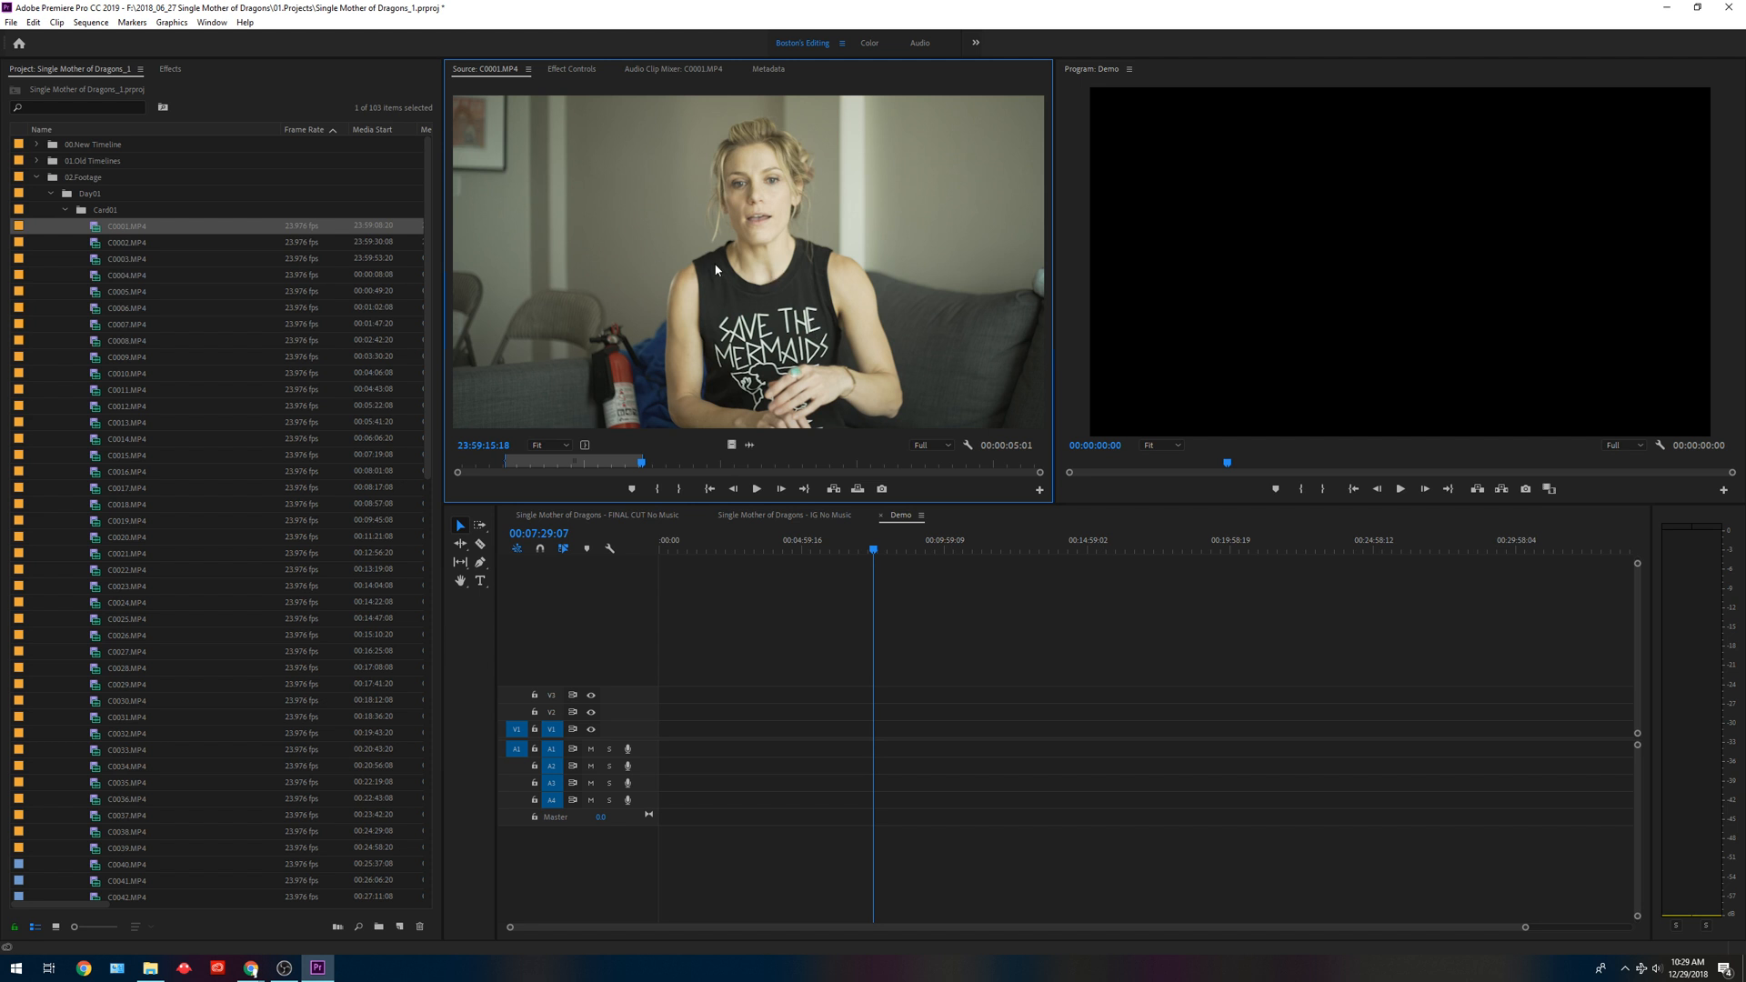
Place the marked C0001.MP4 segment at the start of V1 and A1 in the Demo sequence, keeping the existing sequence settings.
left_click_drag(725, 257, 653, 746)
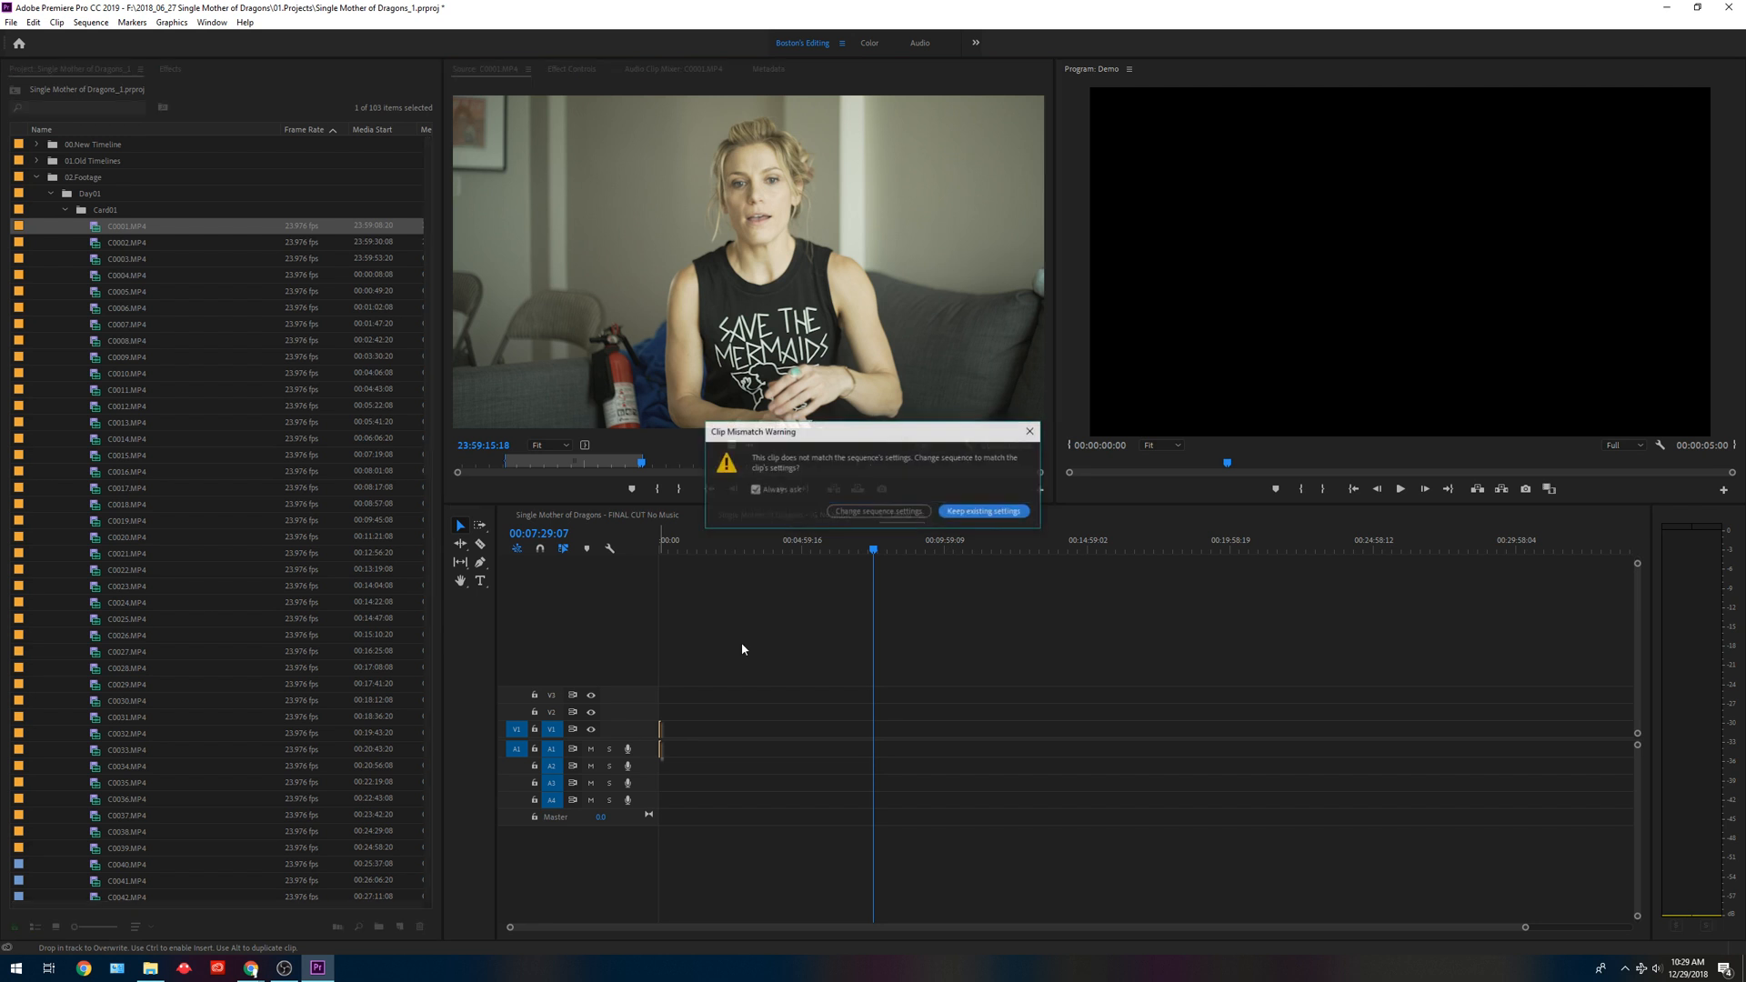
left_click(972, 513)
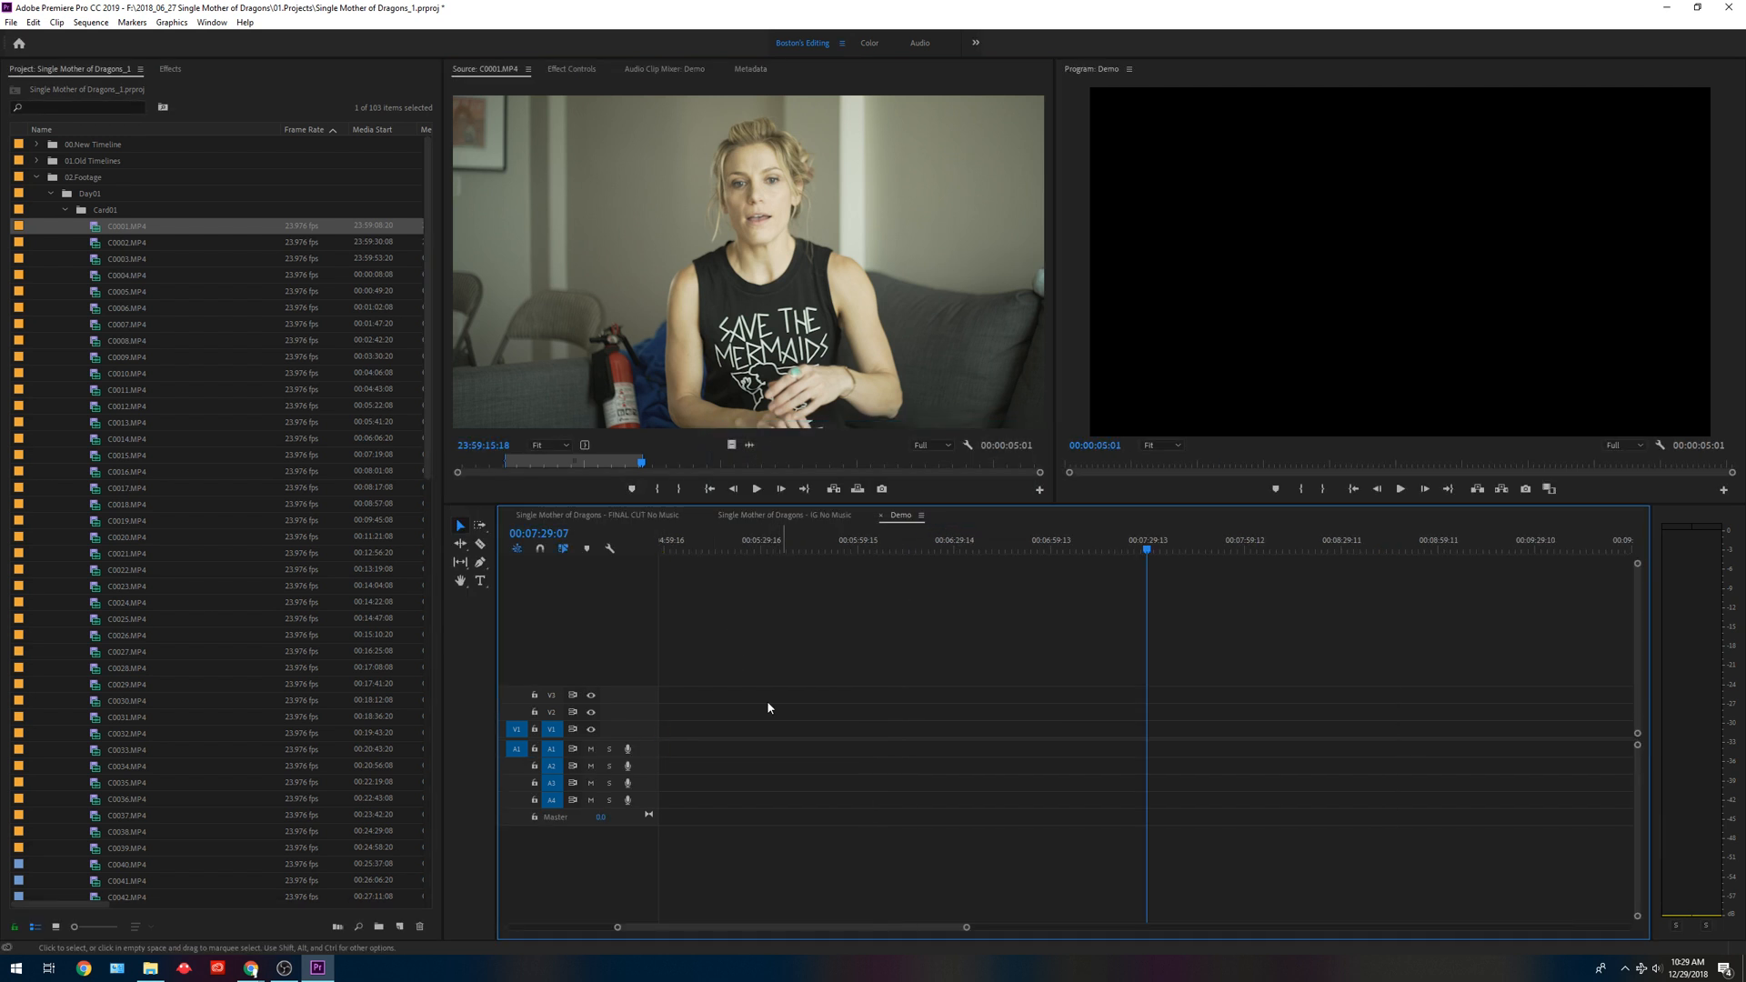
left_click_drag(750, 928, 528, 927)
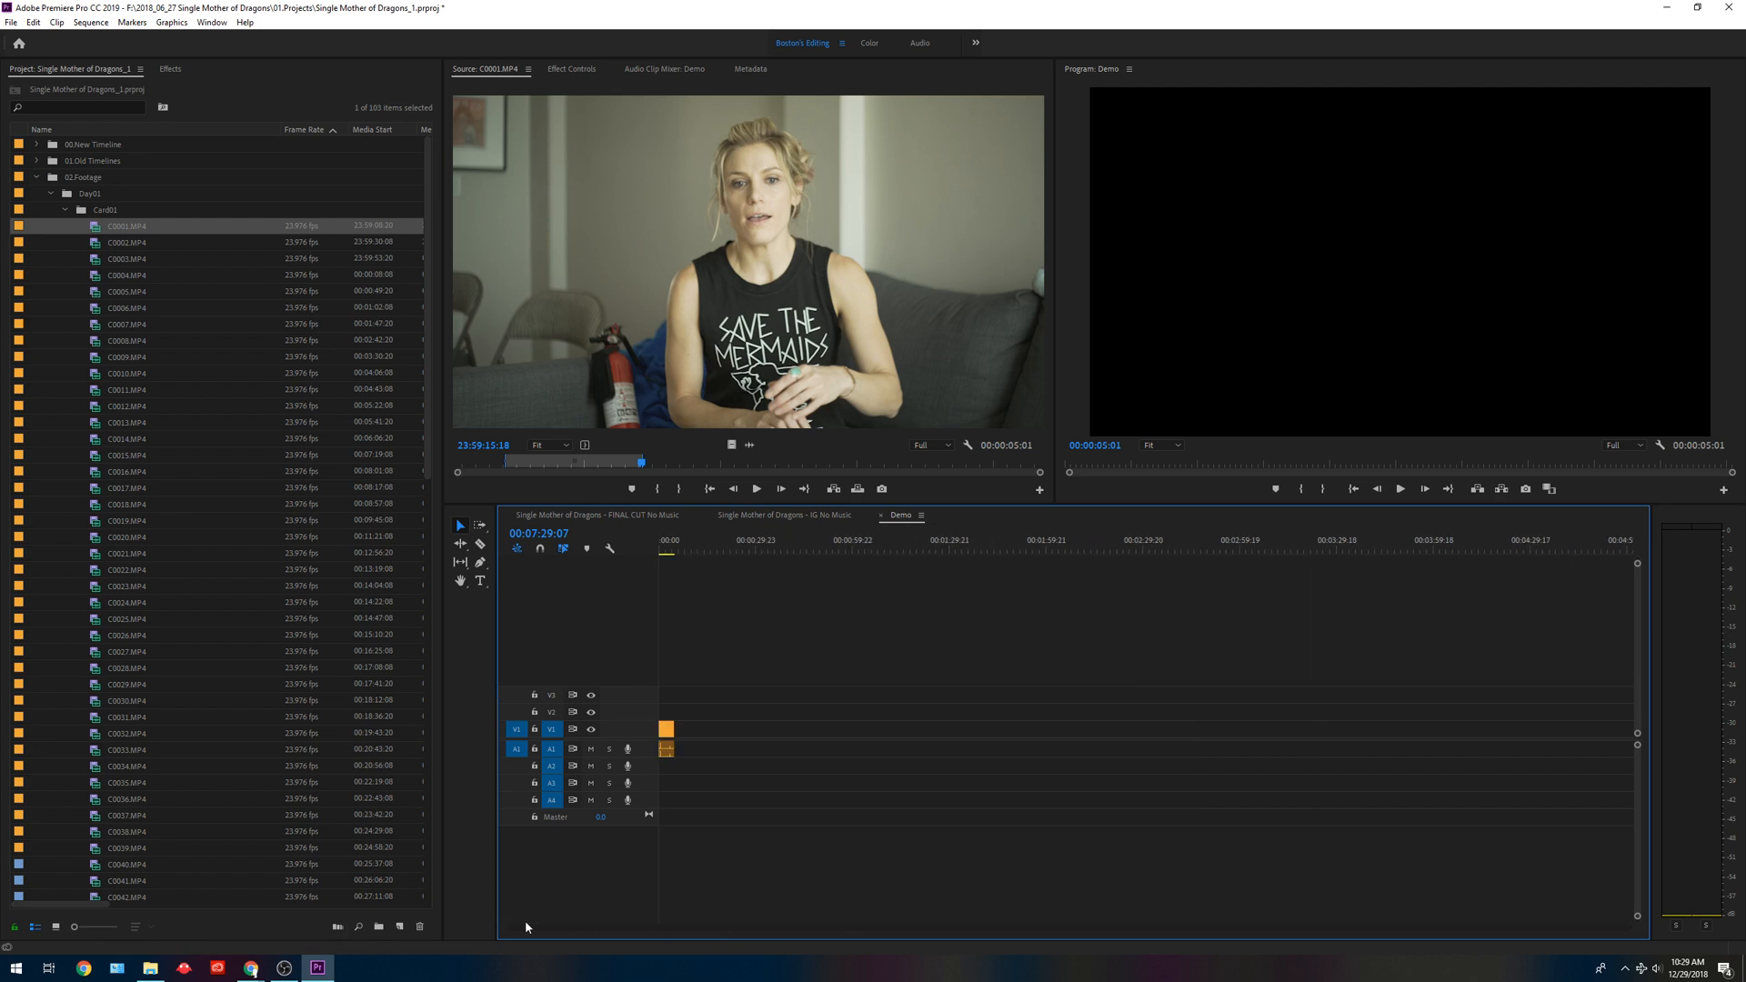
Scale the C0001.MP4 clip in the Demo sequence to the frame size and preview it from the start.
mouse_move(678, 549)
left_mouse_down()
mouse_move(631, 553)
mouse_move(682, 552)
mouse_move(656, 553)
left_mouse_up()
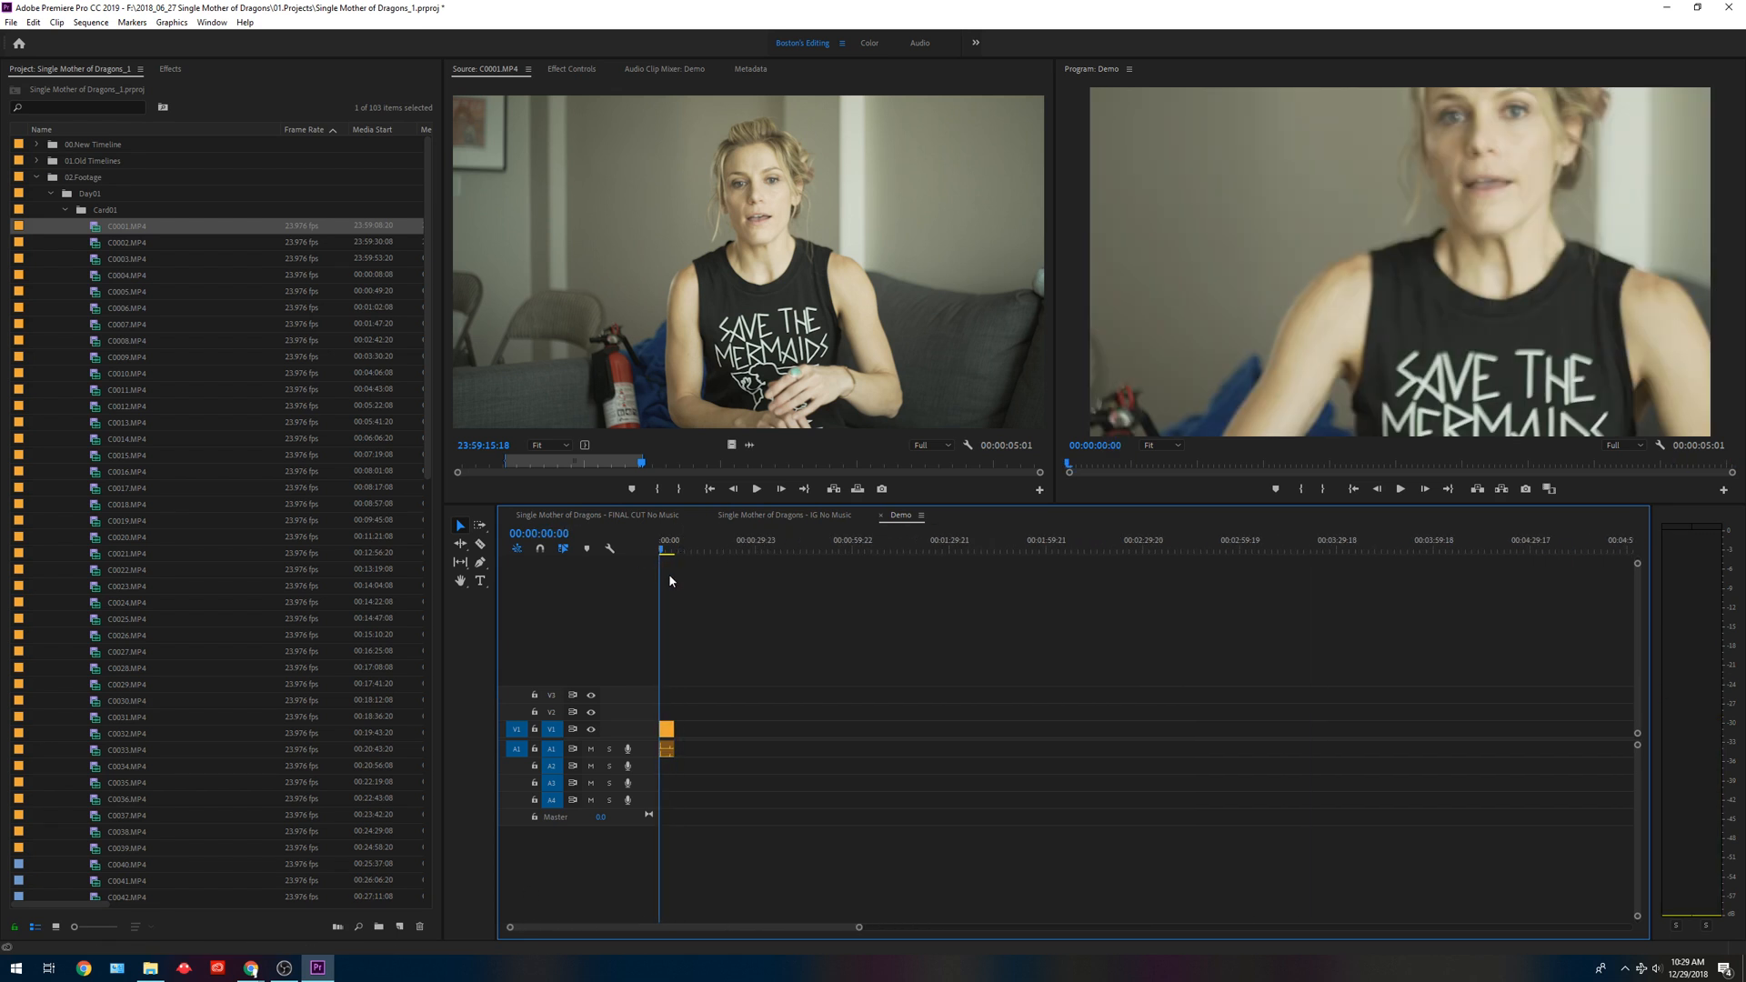
right_click(670, 730)
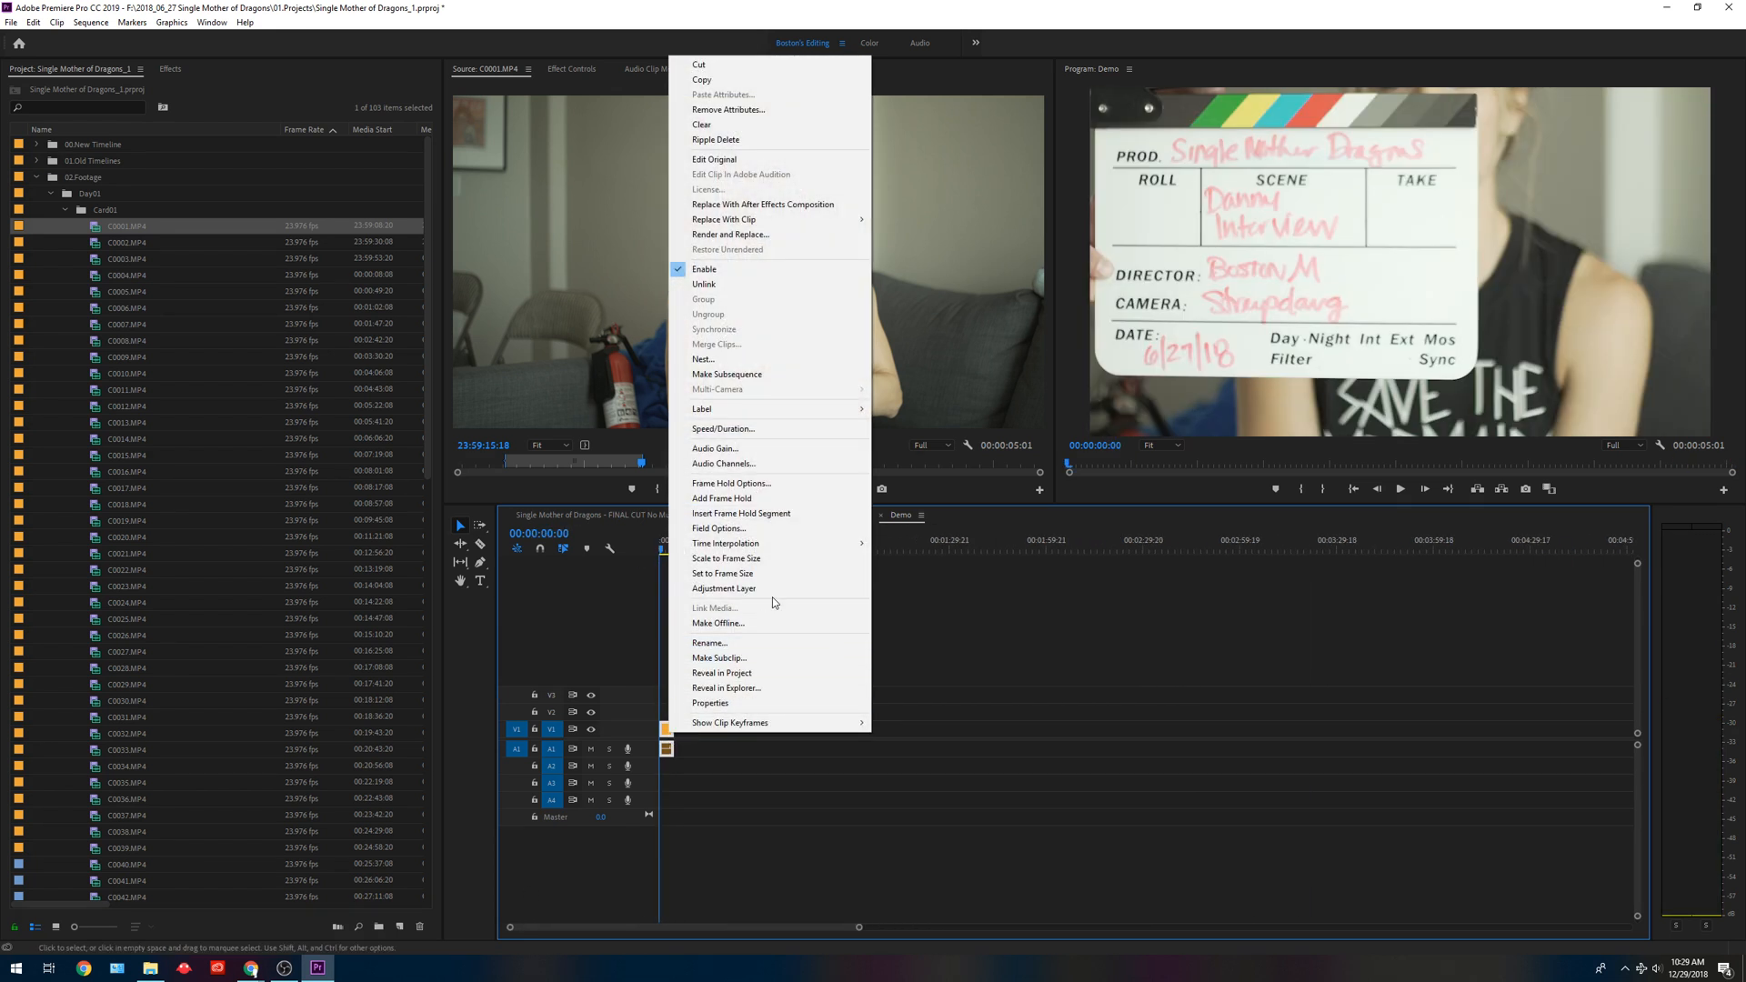
left_click(789, 570)
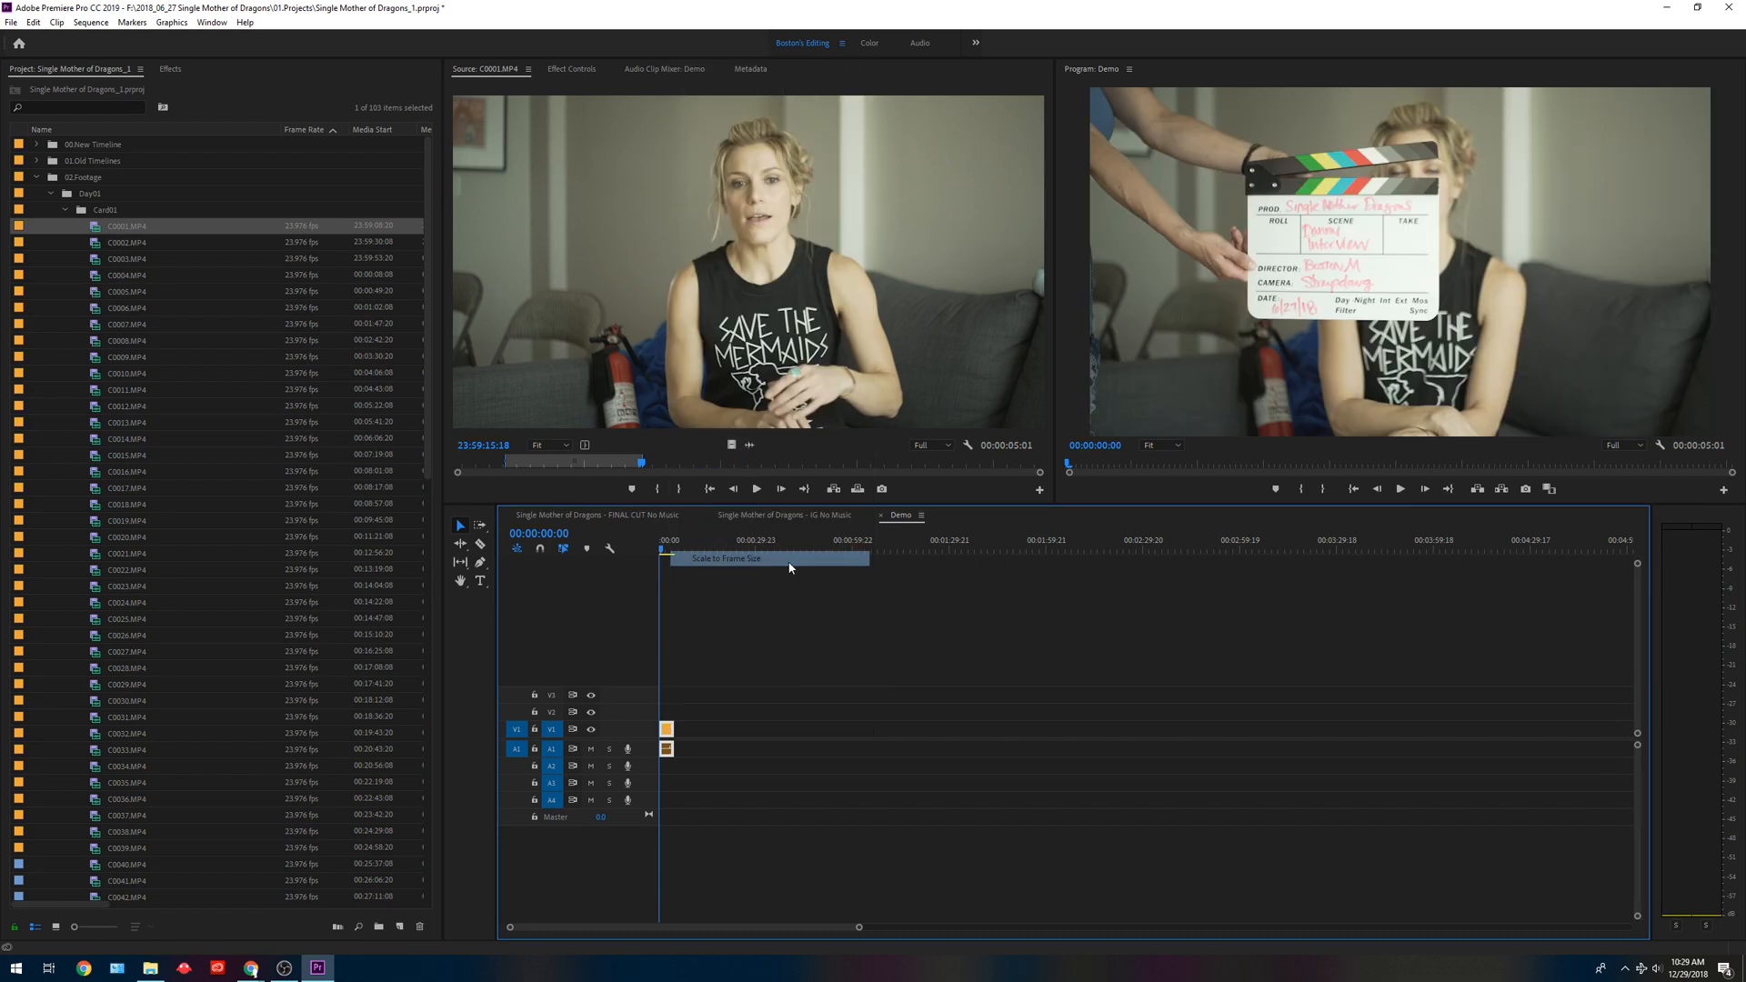
key("space")
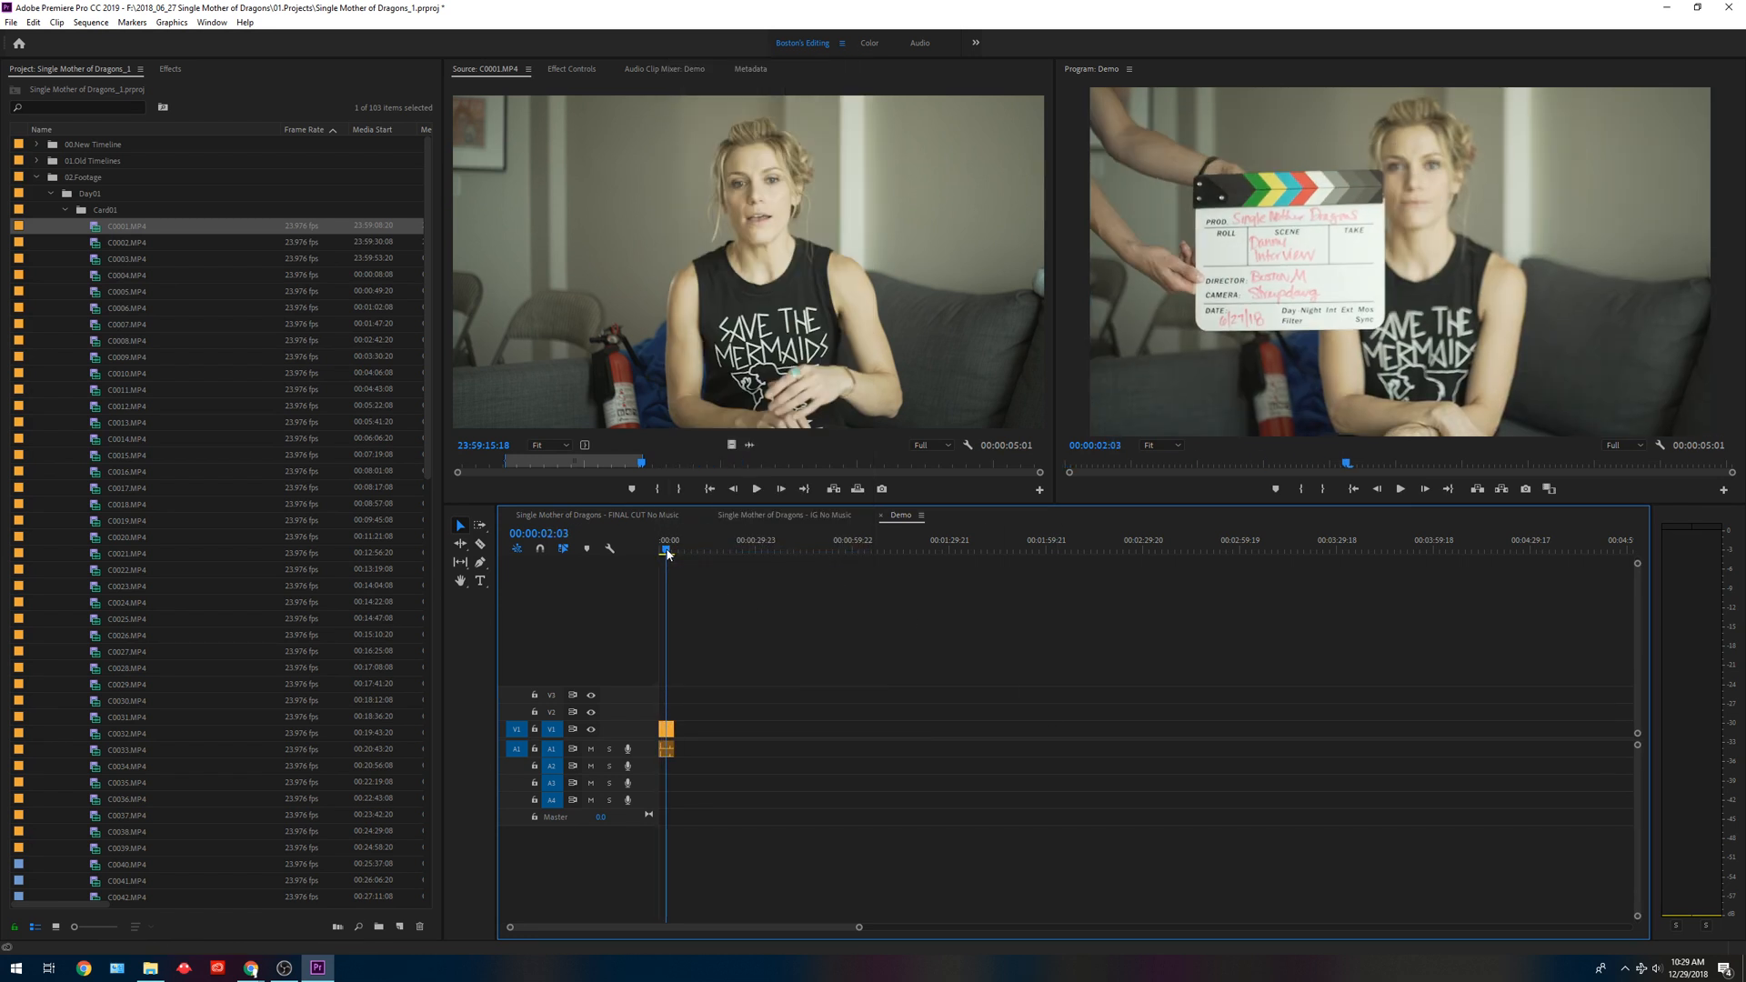
key("space")
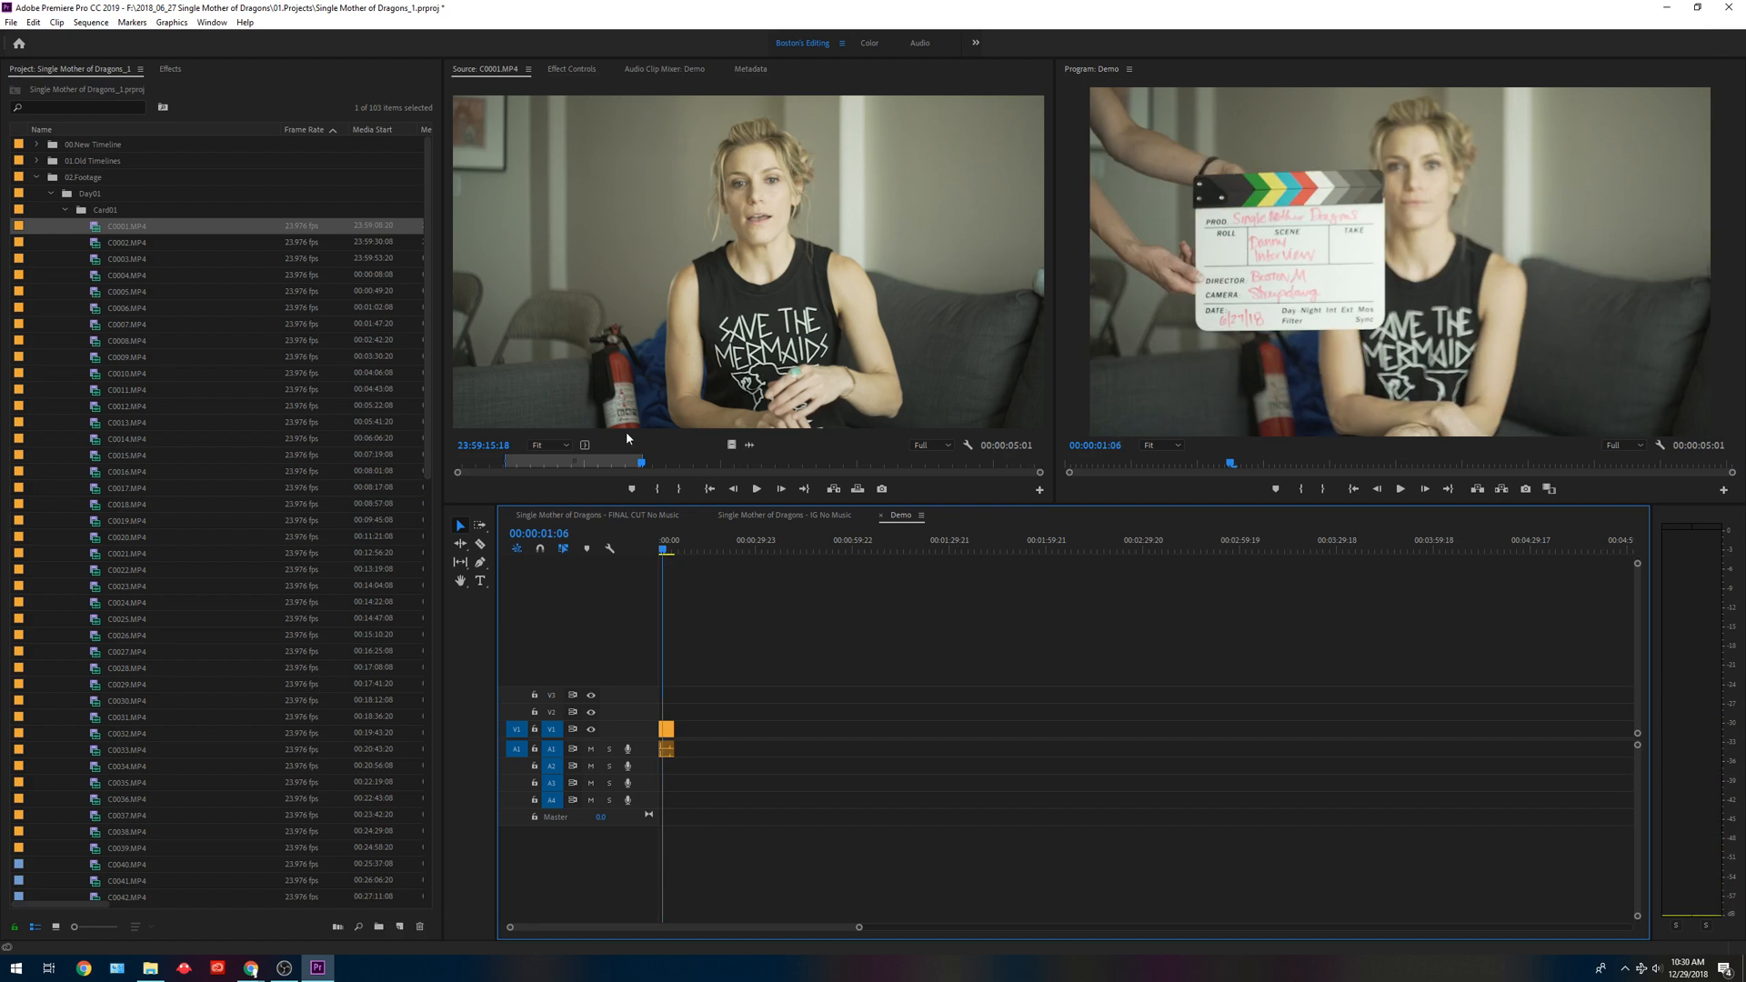
Reset the In and Out points of source clip C0001.MP4 to cover its full length.
left_click_drag(123, 226, 115, 271)
left_click(118, 225)
left_click_drag(641, 461, 194, 455)
key("i")
left_click_drag(982, 463, 1051, 462)
key("o")
Place the full-length C0001.MP4 clip farther along the Demo timeline with a gap after the first clip, and delete it again.
left_click_drag(96, 228, 838, 729)
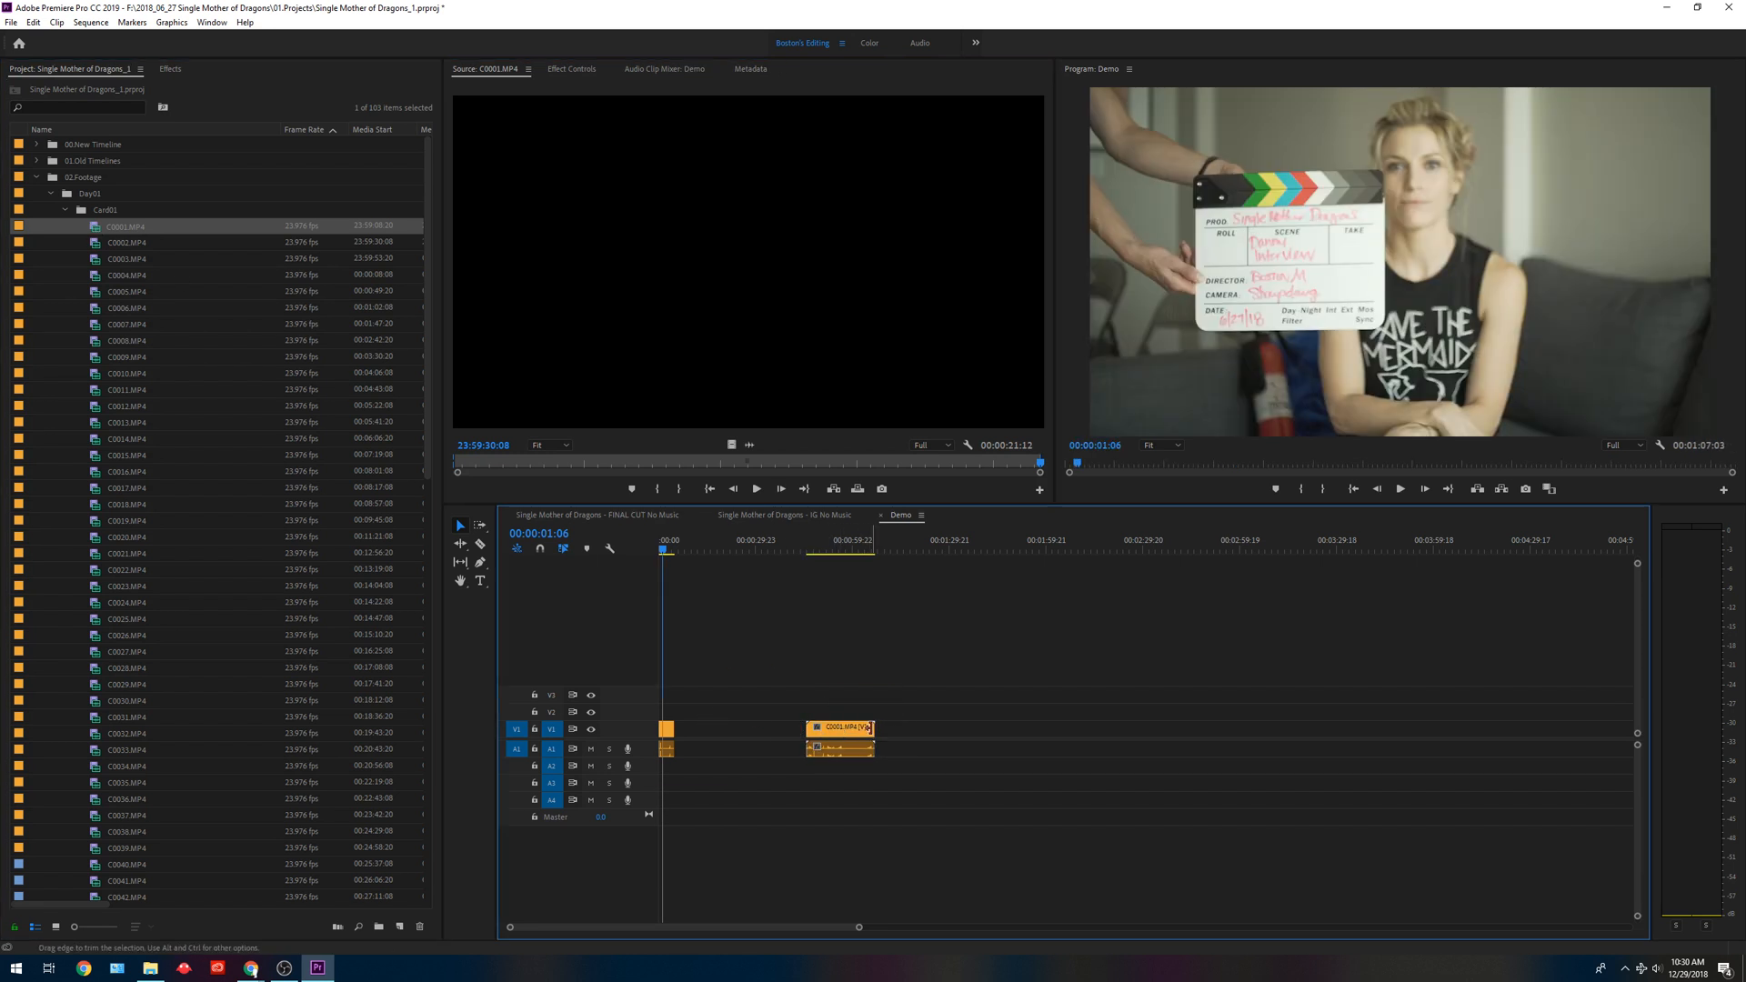
left_click_drag(898, 671, 847, 807)
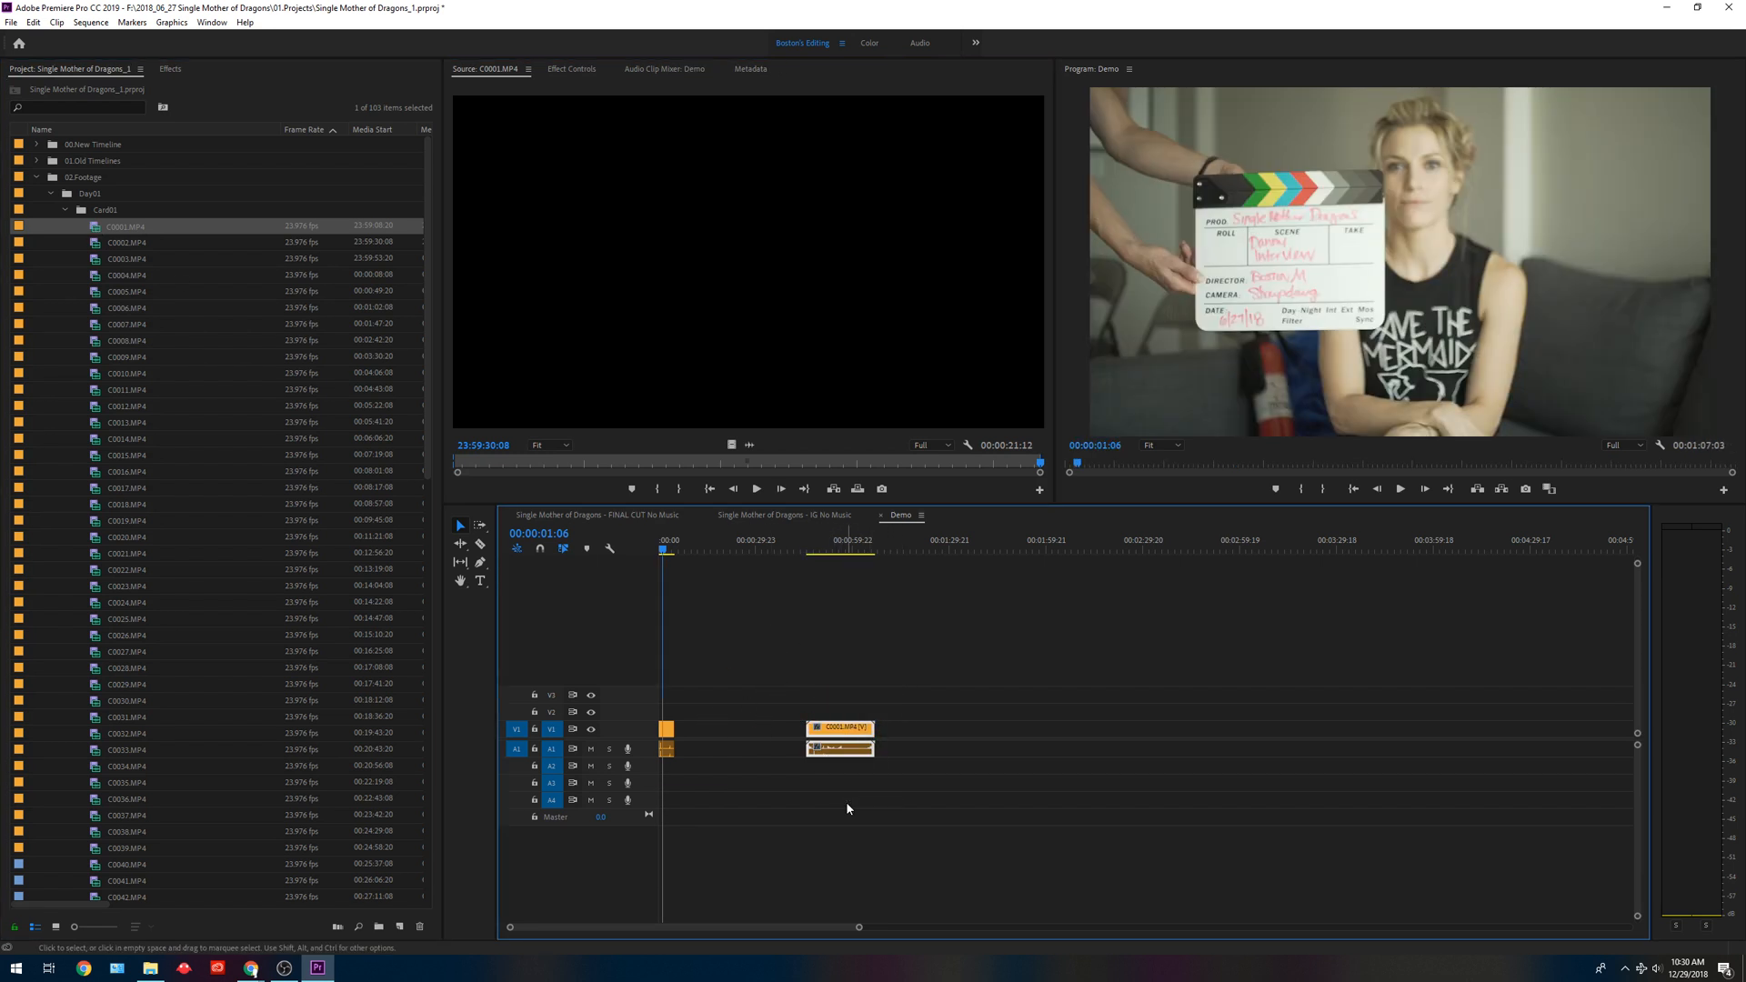
key("Delete")
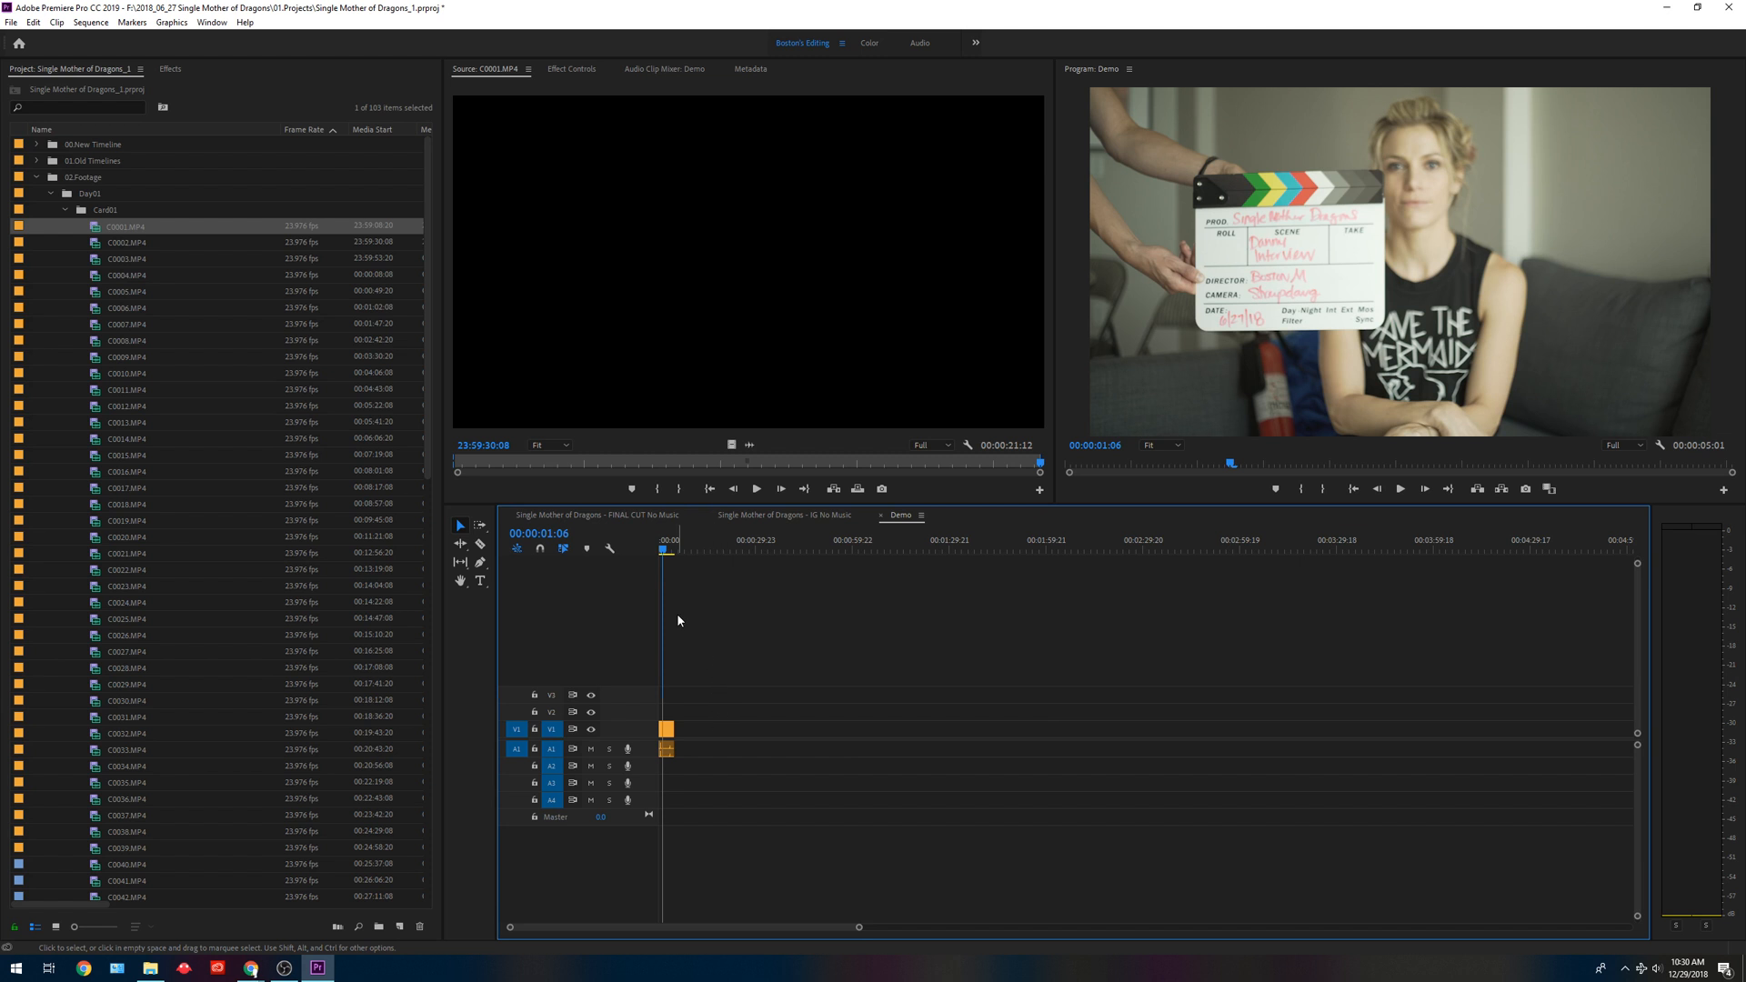
Load C0011.MP4 as the source clip and mark its In point at 00:04:53:03 and Out point at 00:05:07:03.
double_click(182, 243)
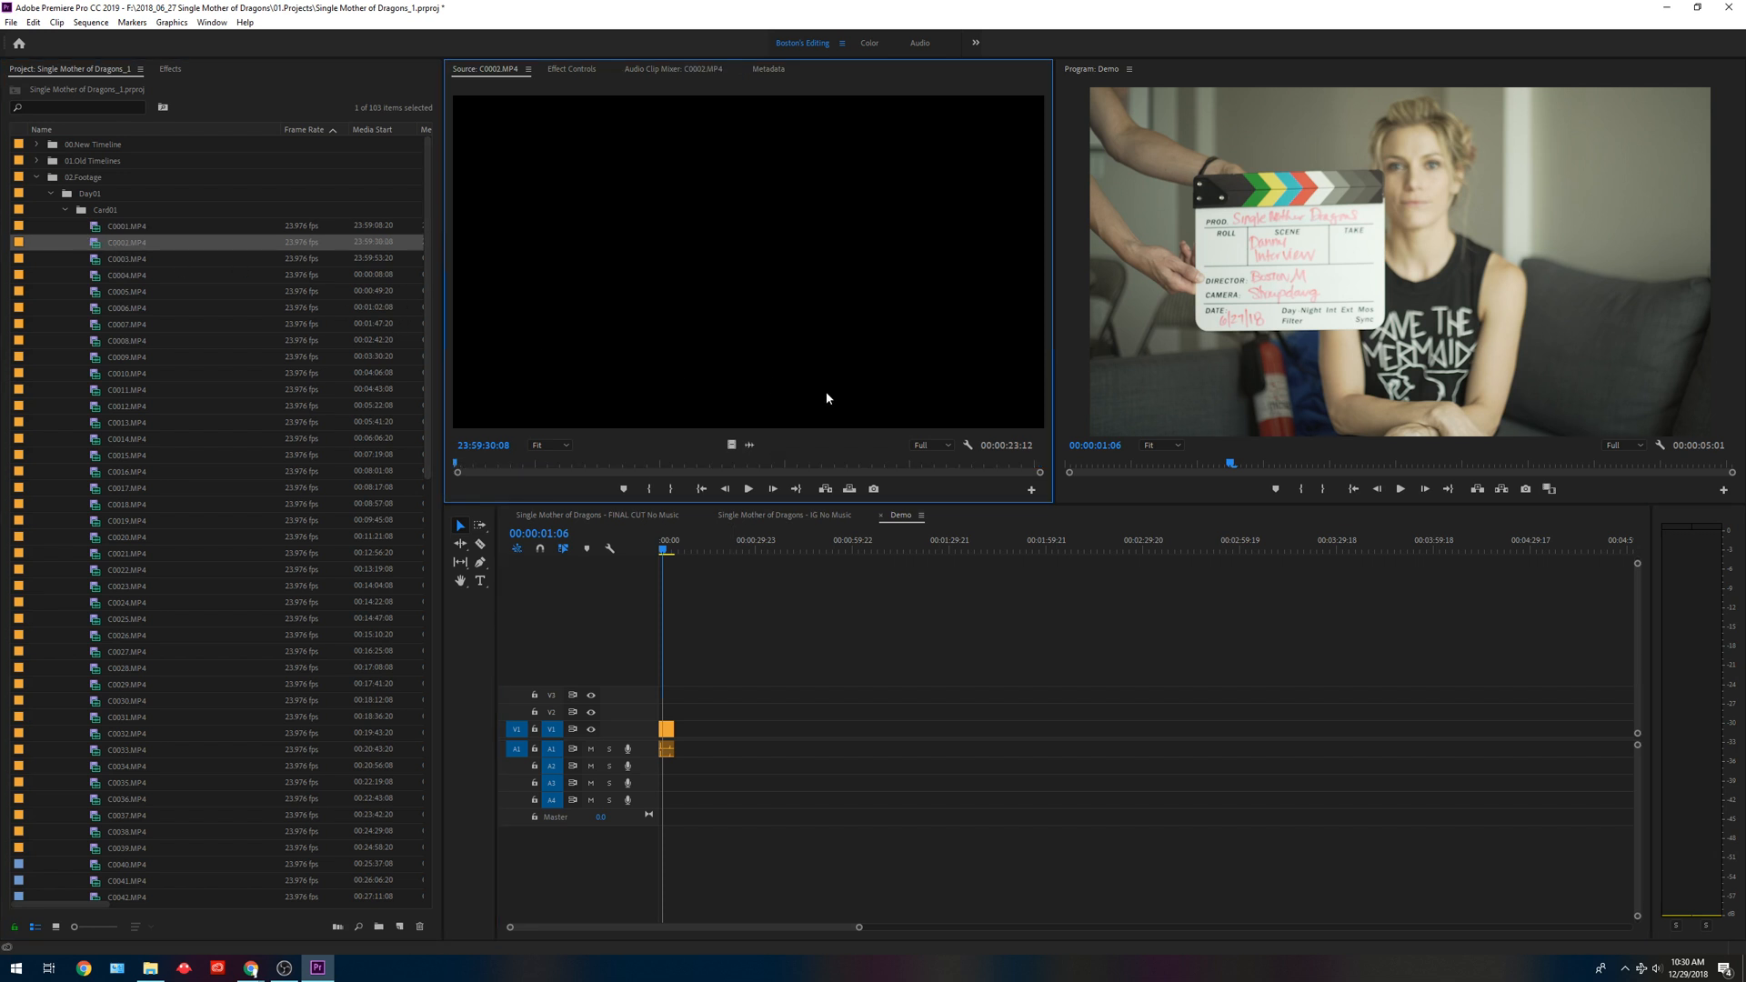
double_click(122, 390)
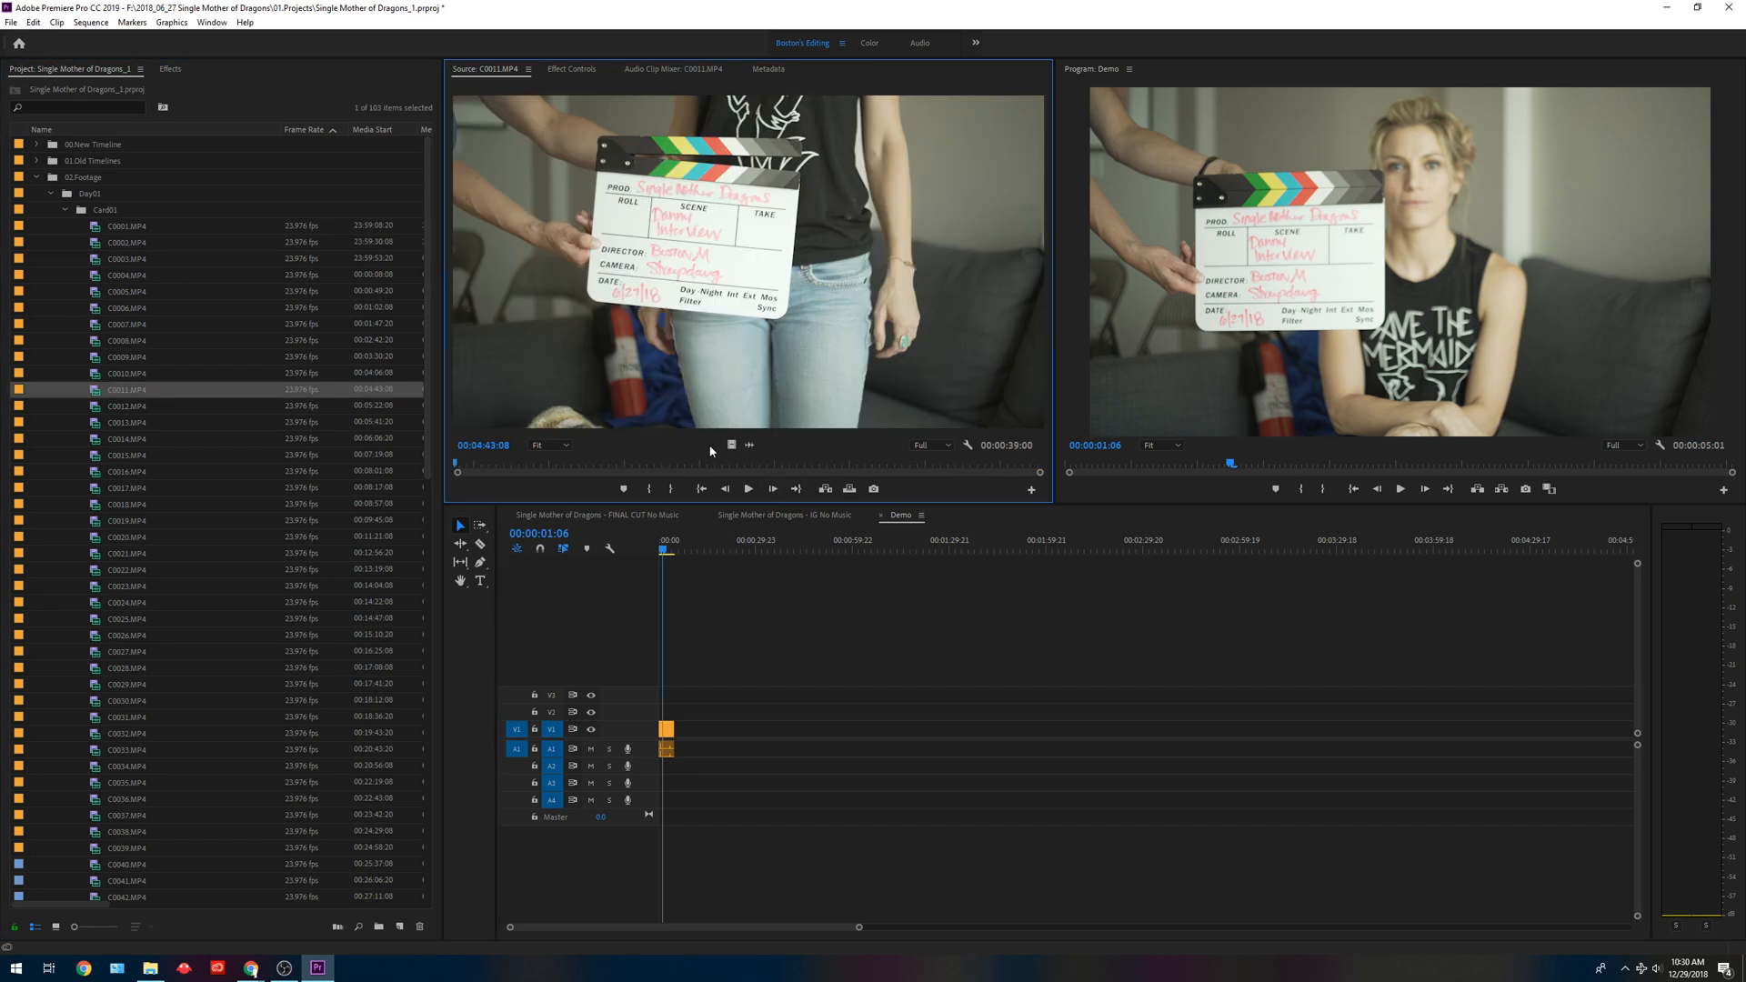
left_click(600, 464)
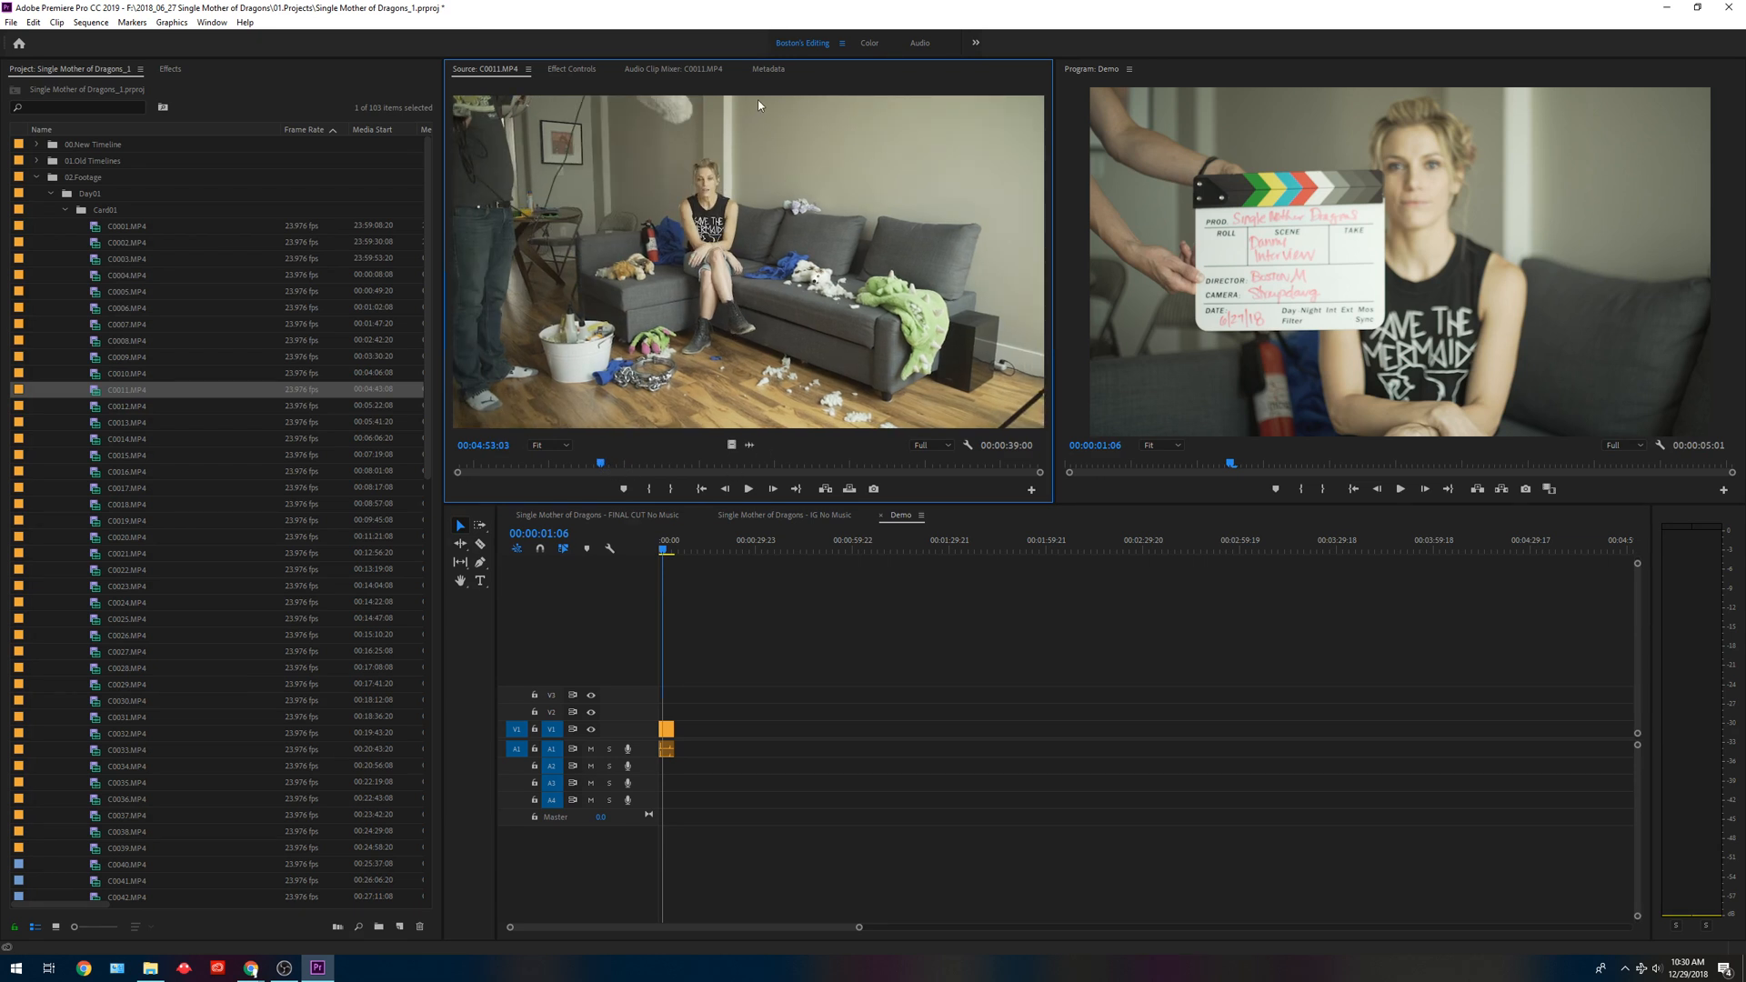
key("i")
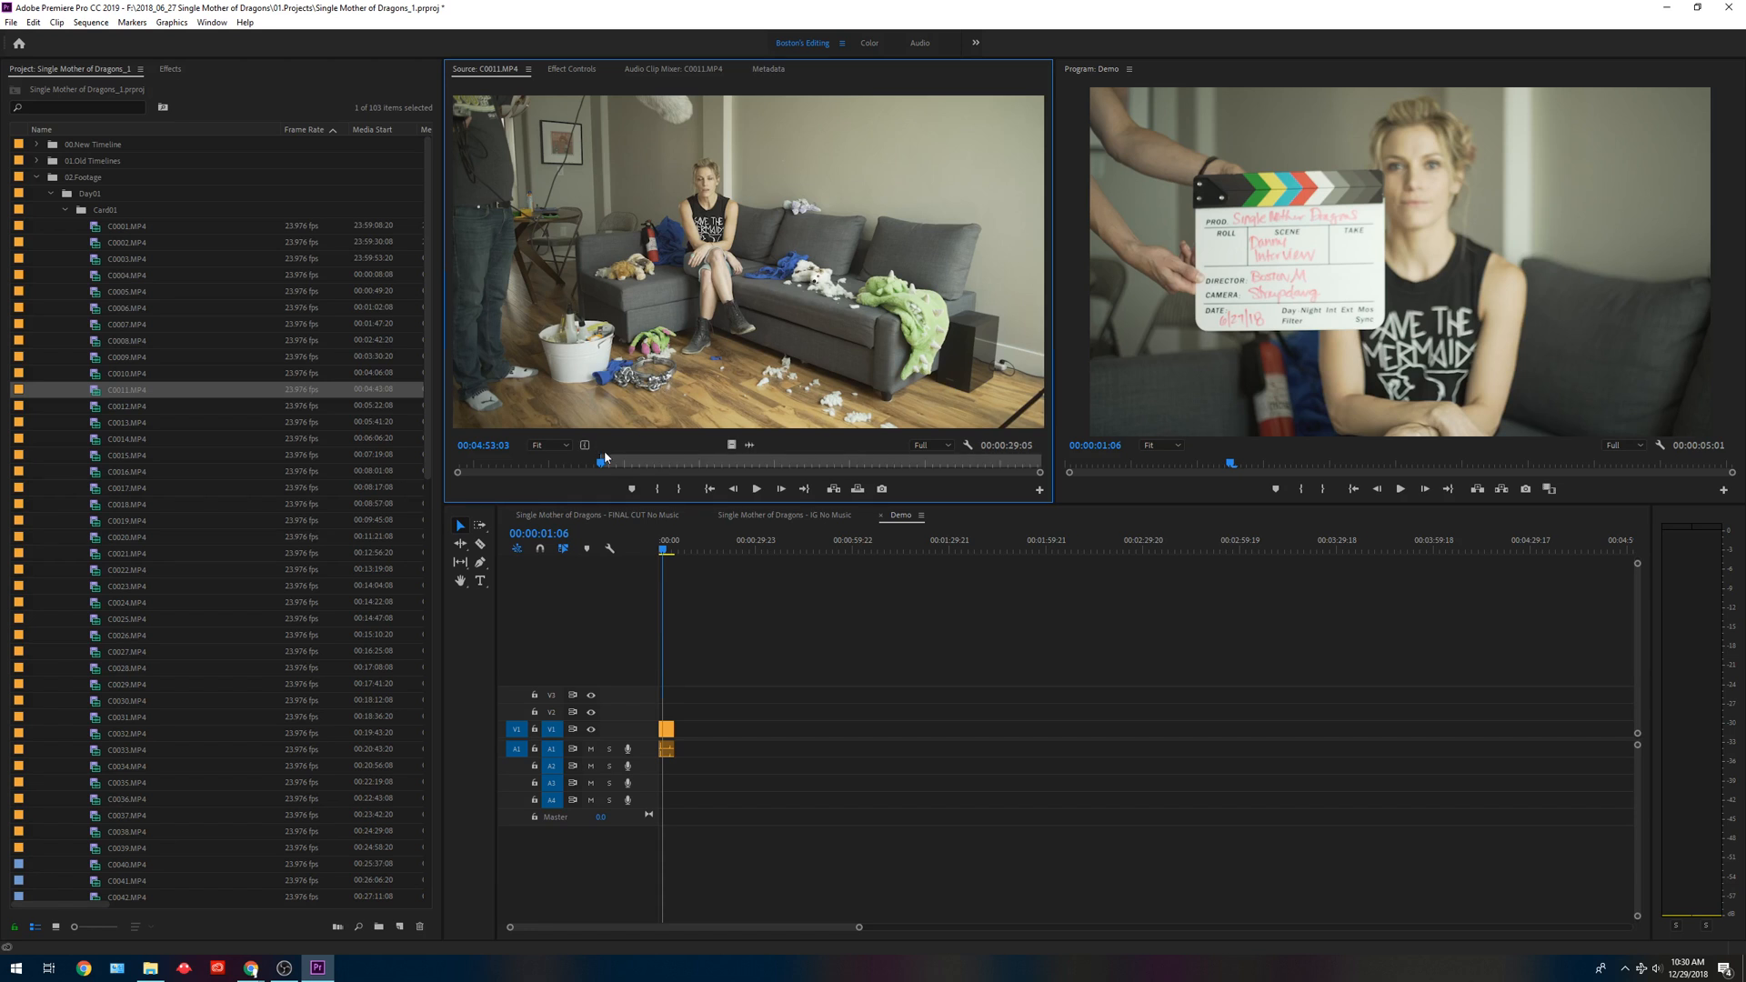
left_click_drag(608, 466, 811, 465)
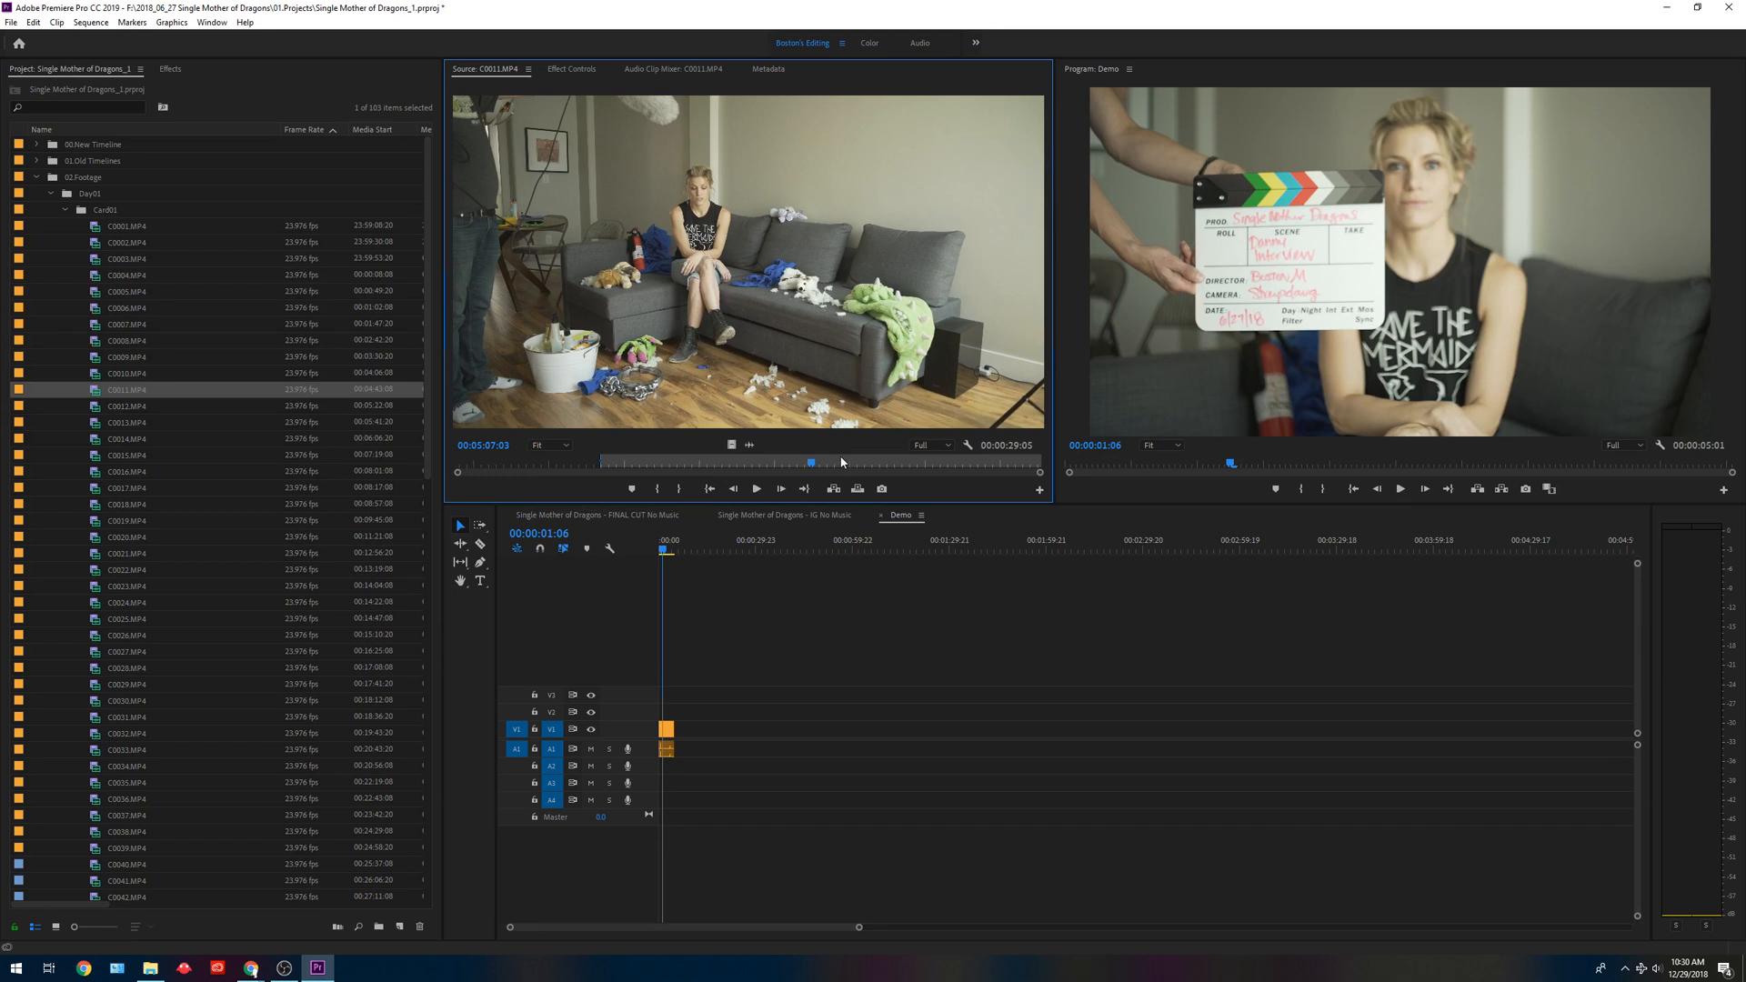
key("o")
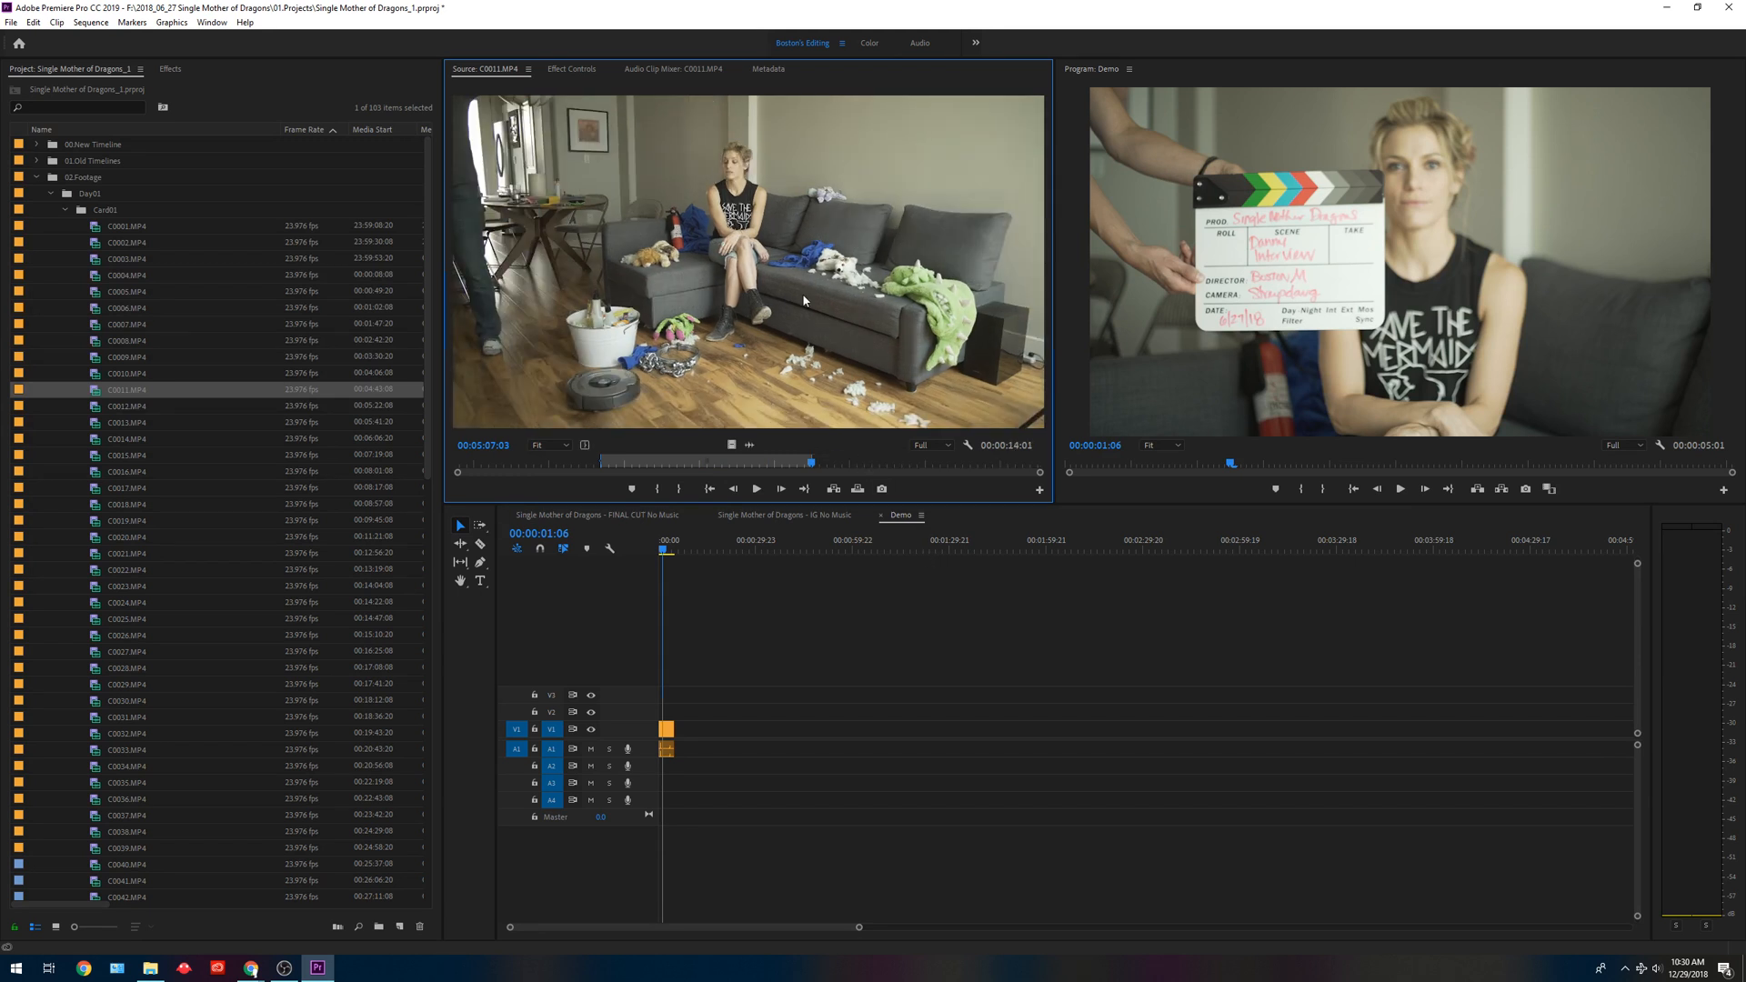
Move the Demo playhead to the end of the first clip at 00:00:05:01 and overwrite the marked C0011.MP4 segment there.
left_click(726, 671)
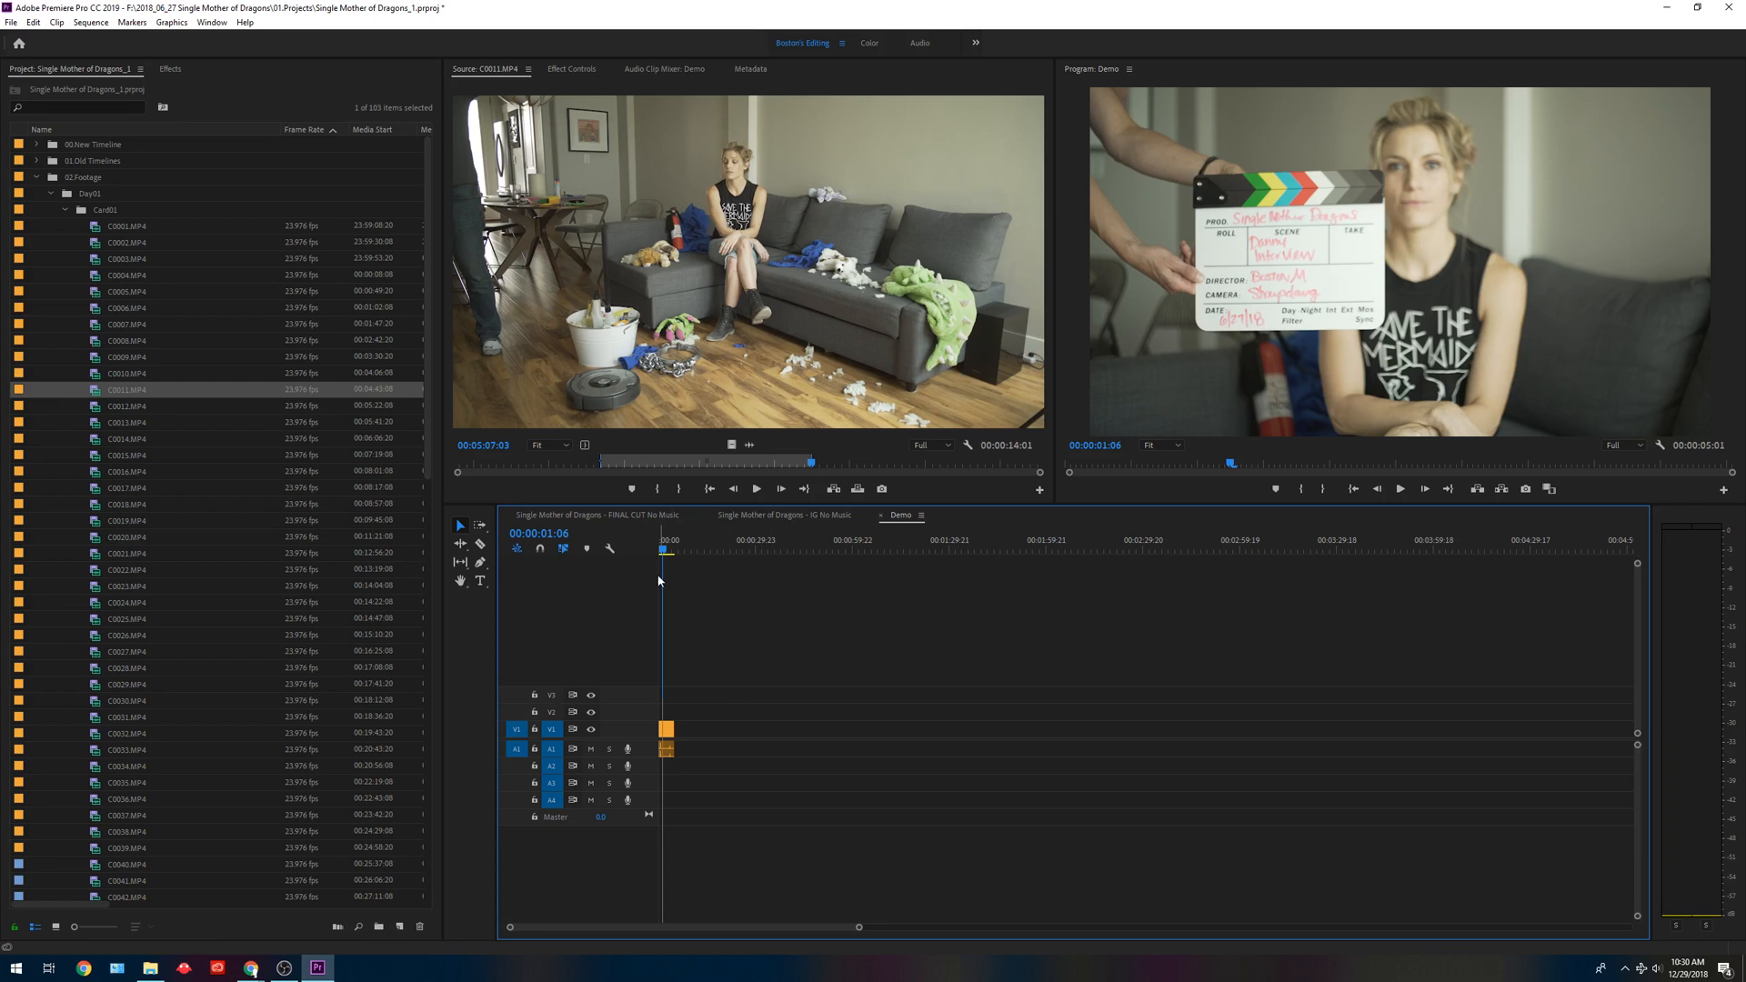
left_click_drag(656, 550, 680, 554)
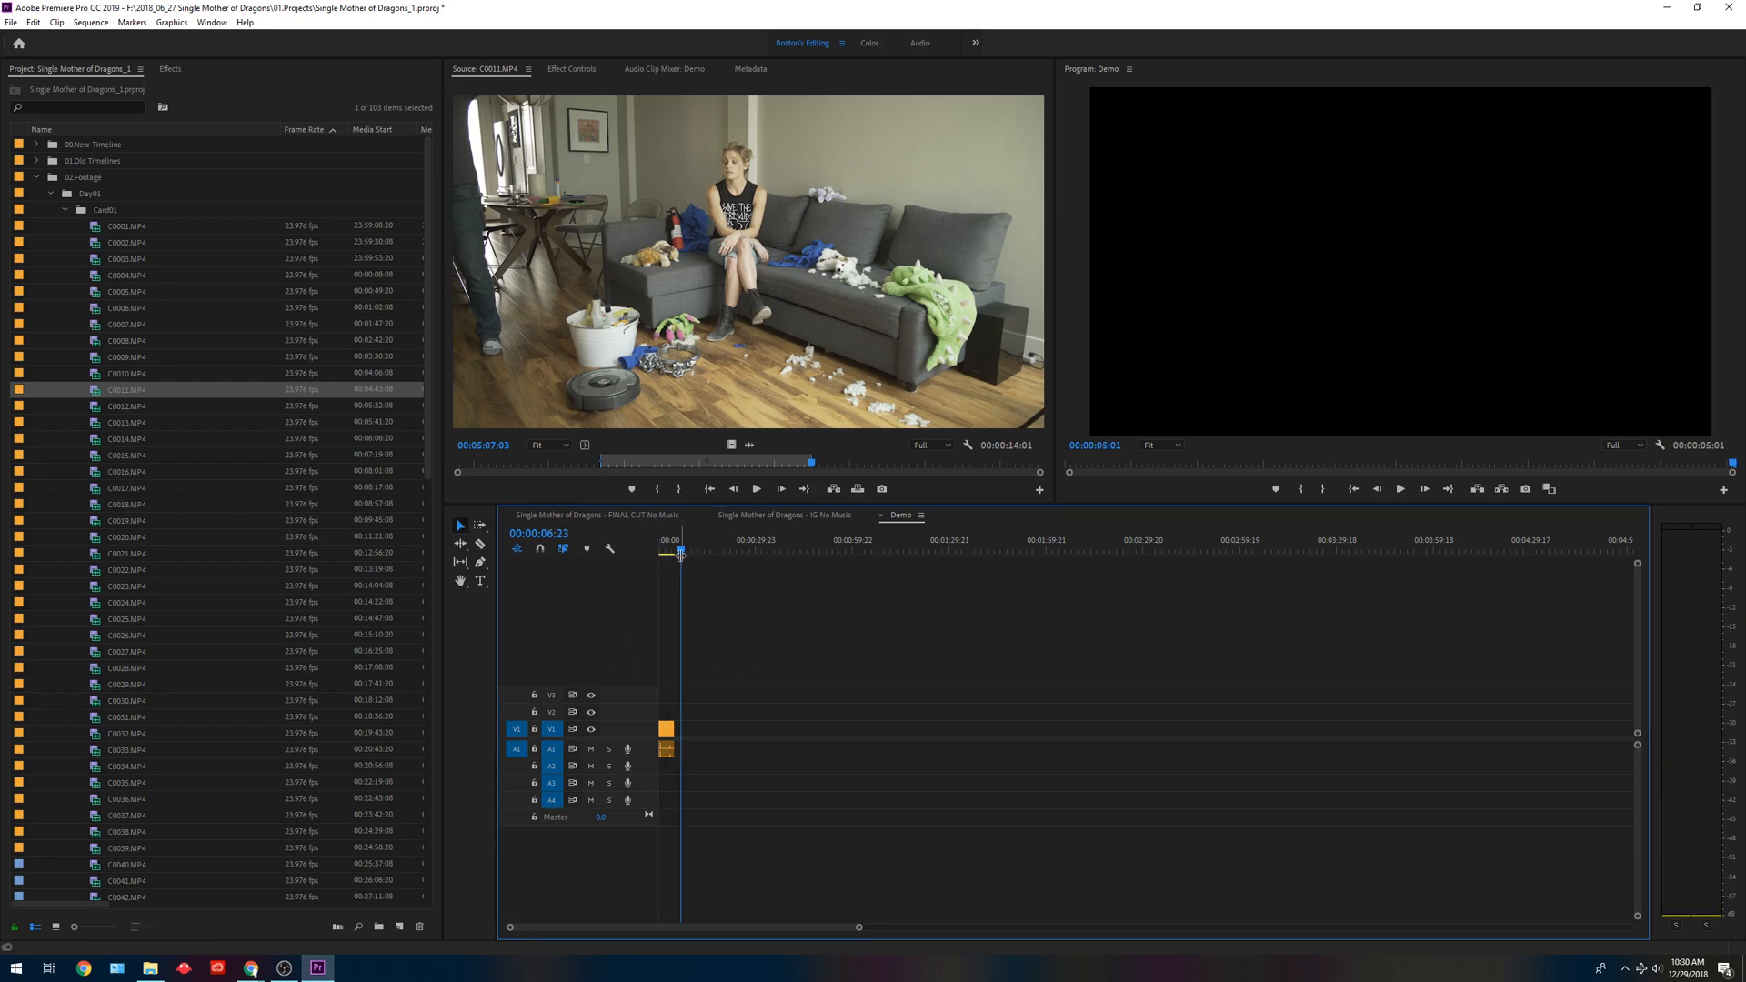
key("Up")
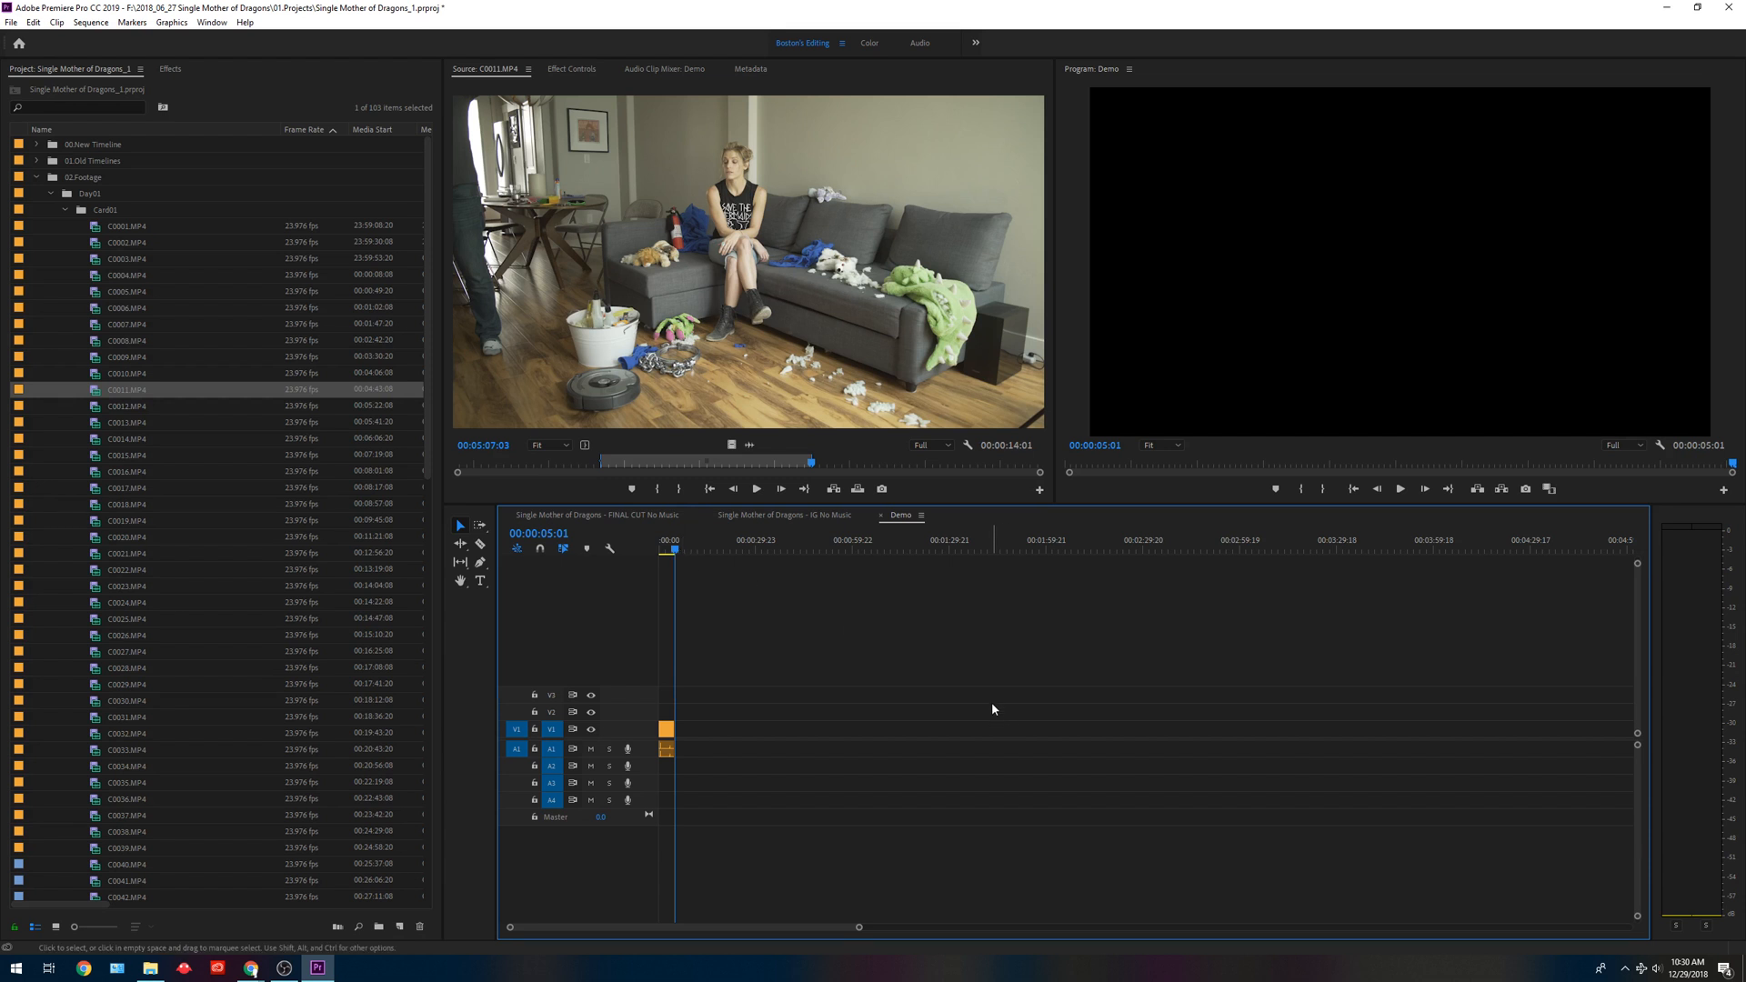
key("period")
Move the Demo playhead to 00:00:13:17 and scale the C0011.MP4 clip to the frame size.
left_click_drag(680, 548, 703, 551)
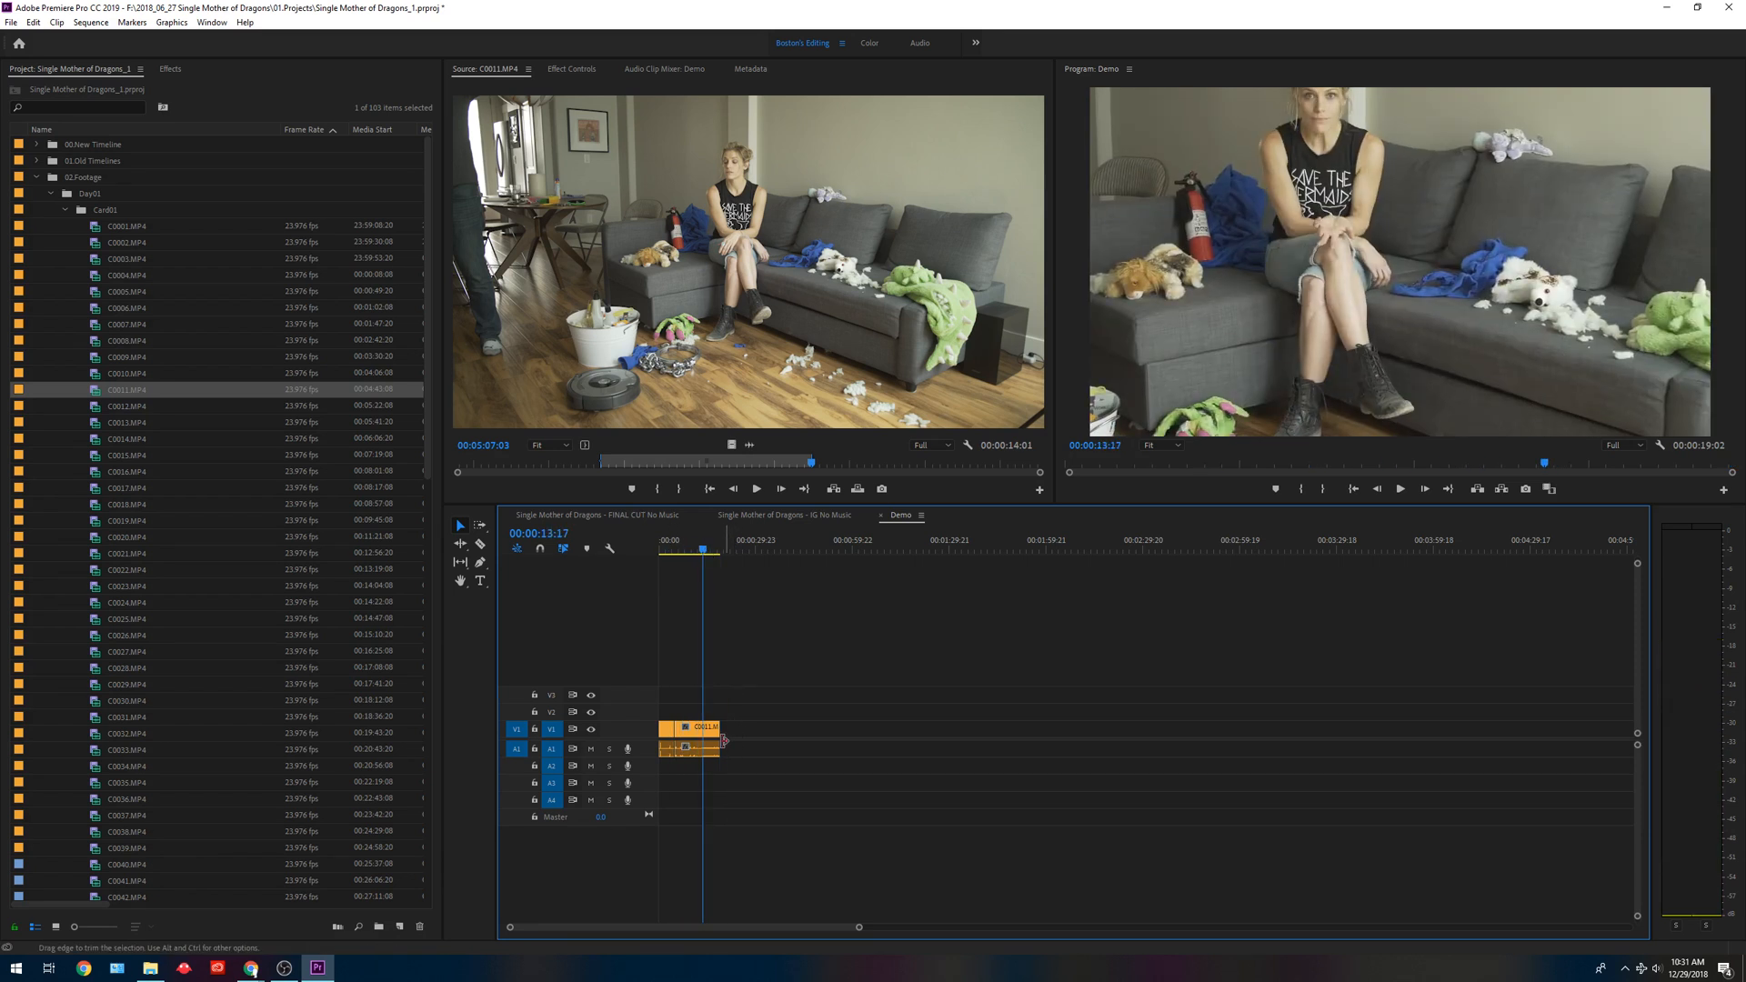
right_click(703, 728)
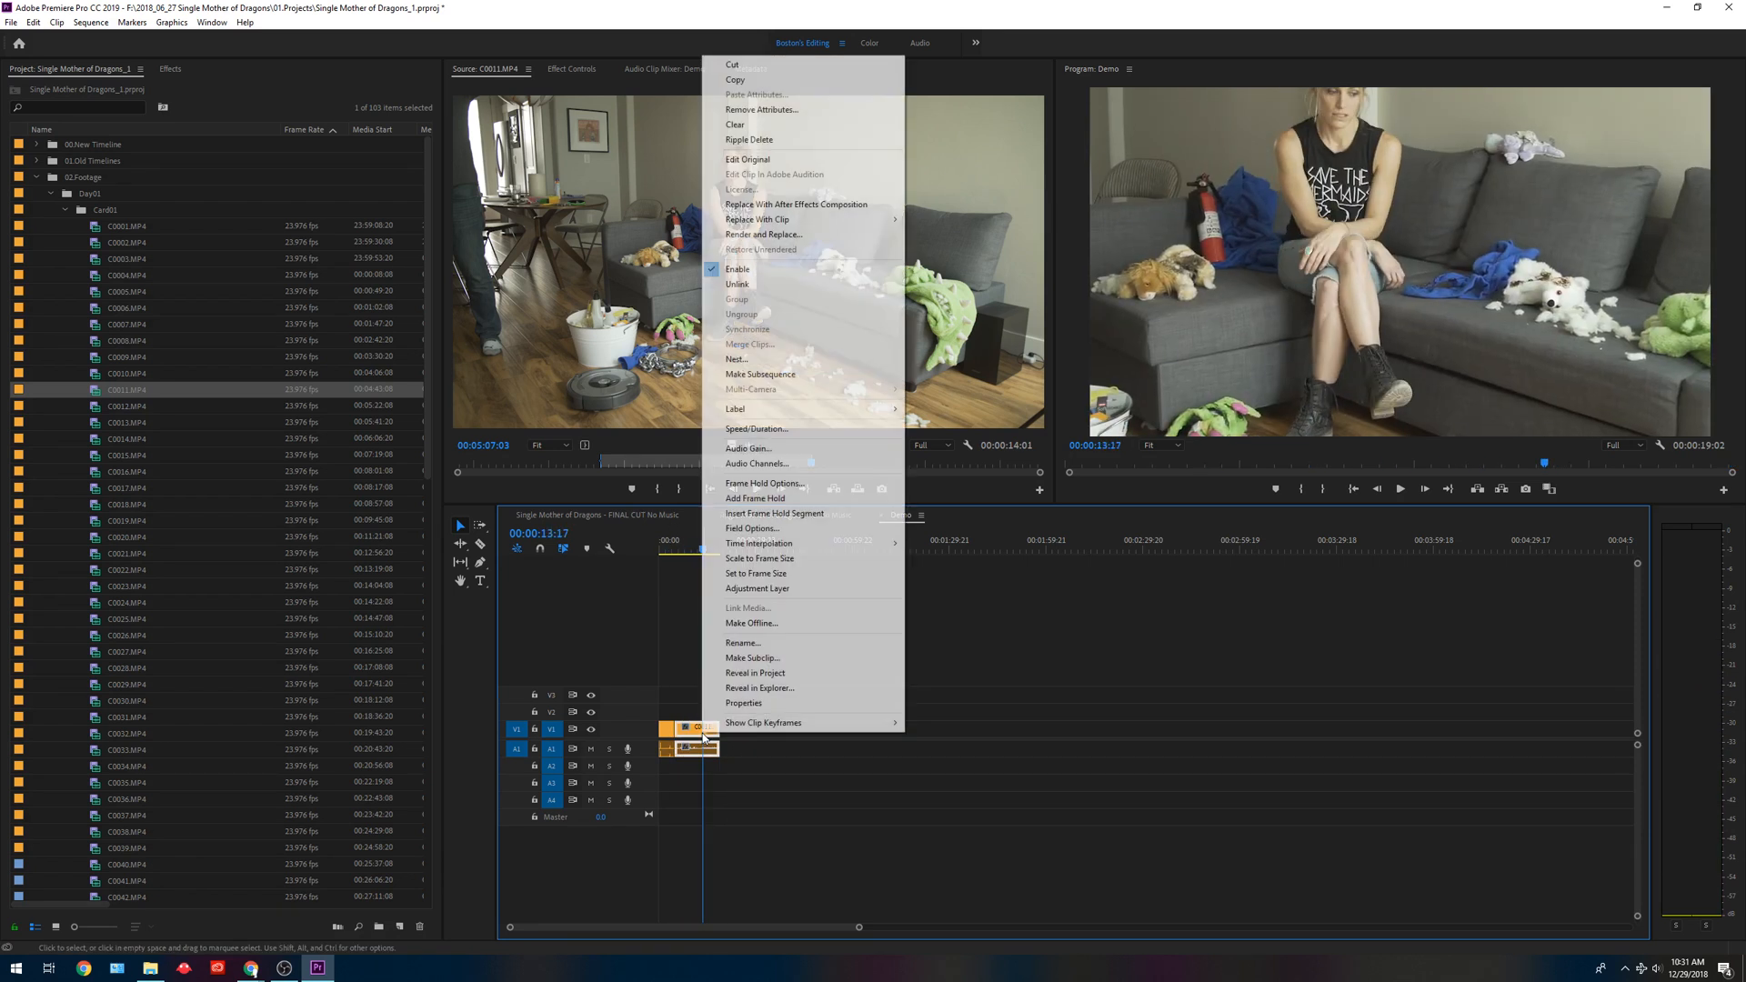
left_click(757, 559)
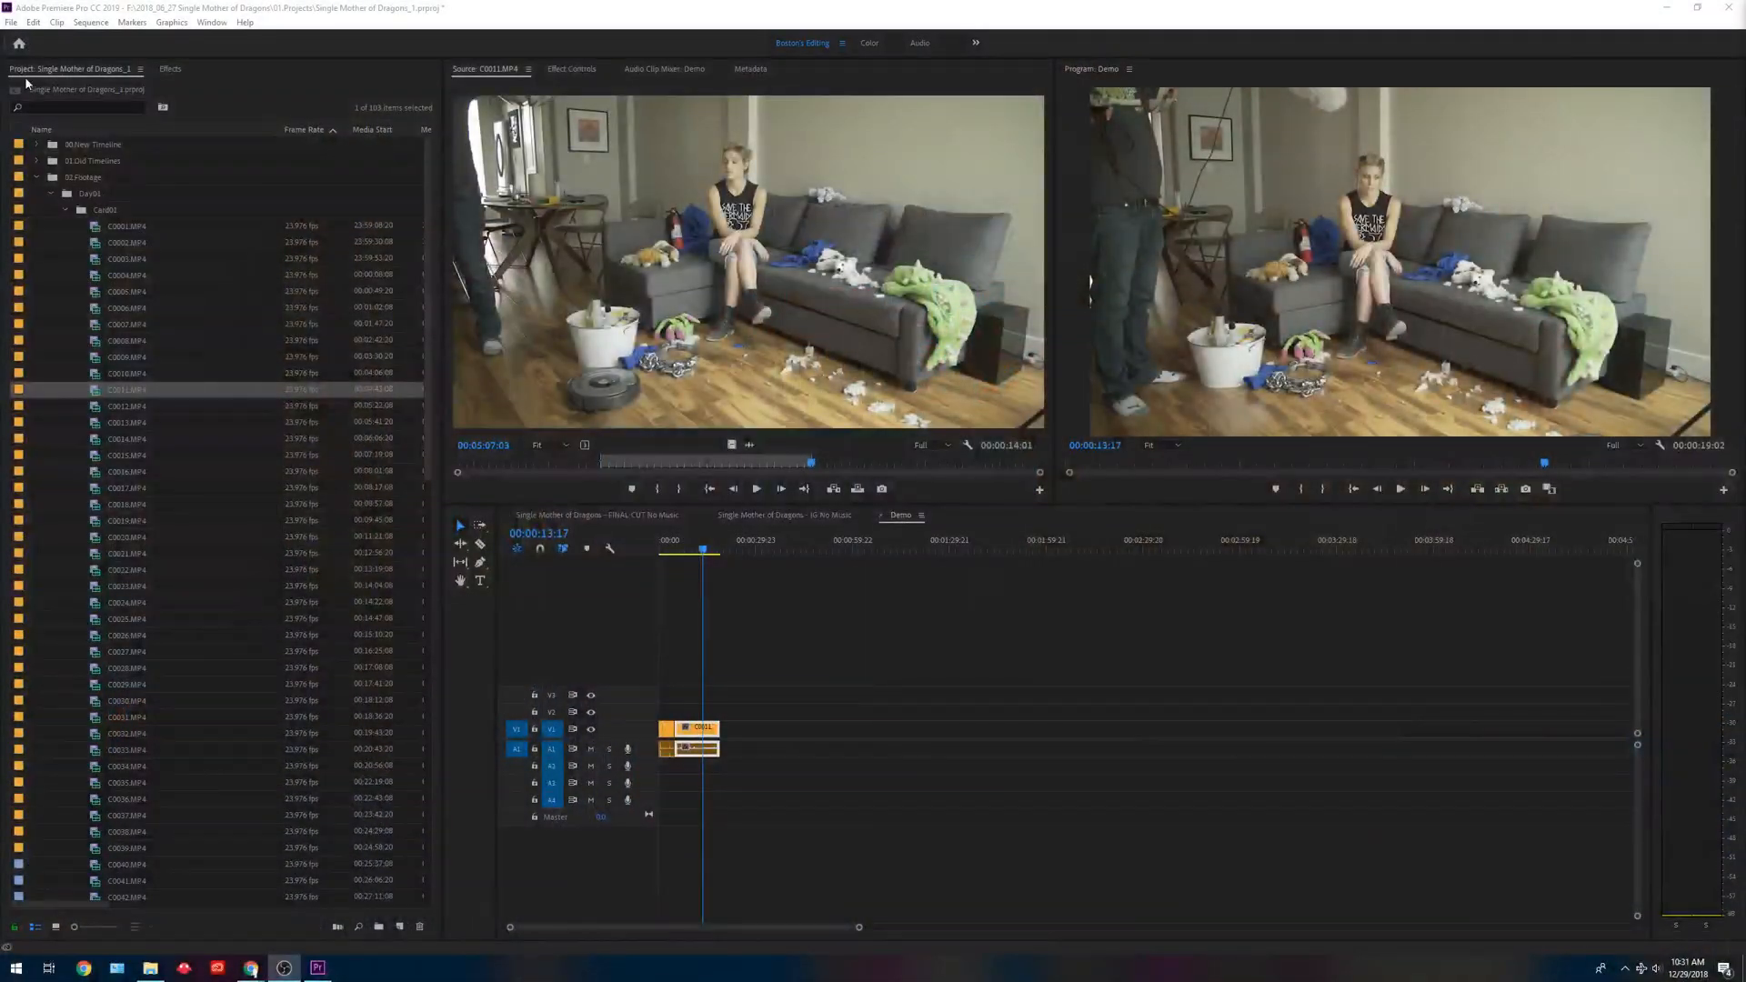
Collapse the Day01 and Day02 bins, open the ASSEMBLY Copy 02 sequence from 01.Old Timelines, and fit it in the timeline.
left_click(51, 193)
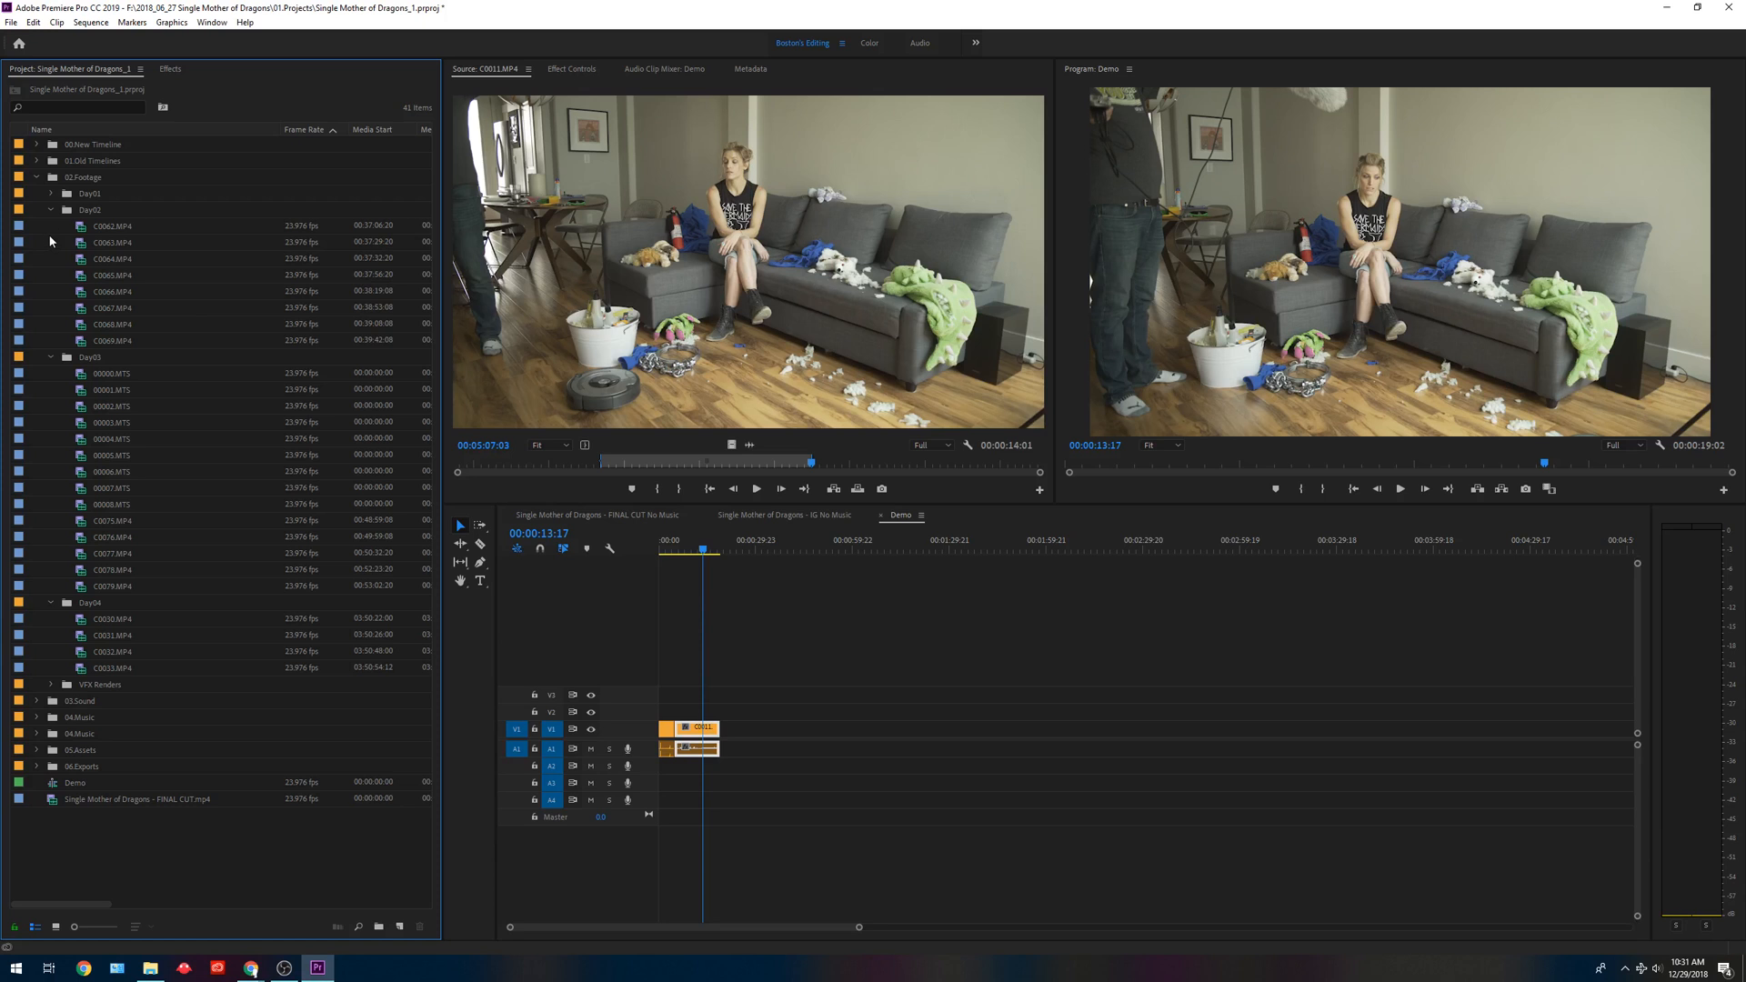
left_click(51, 209)
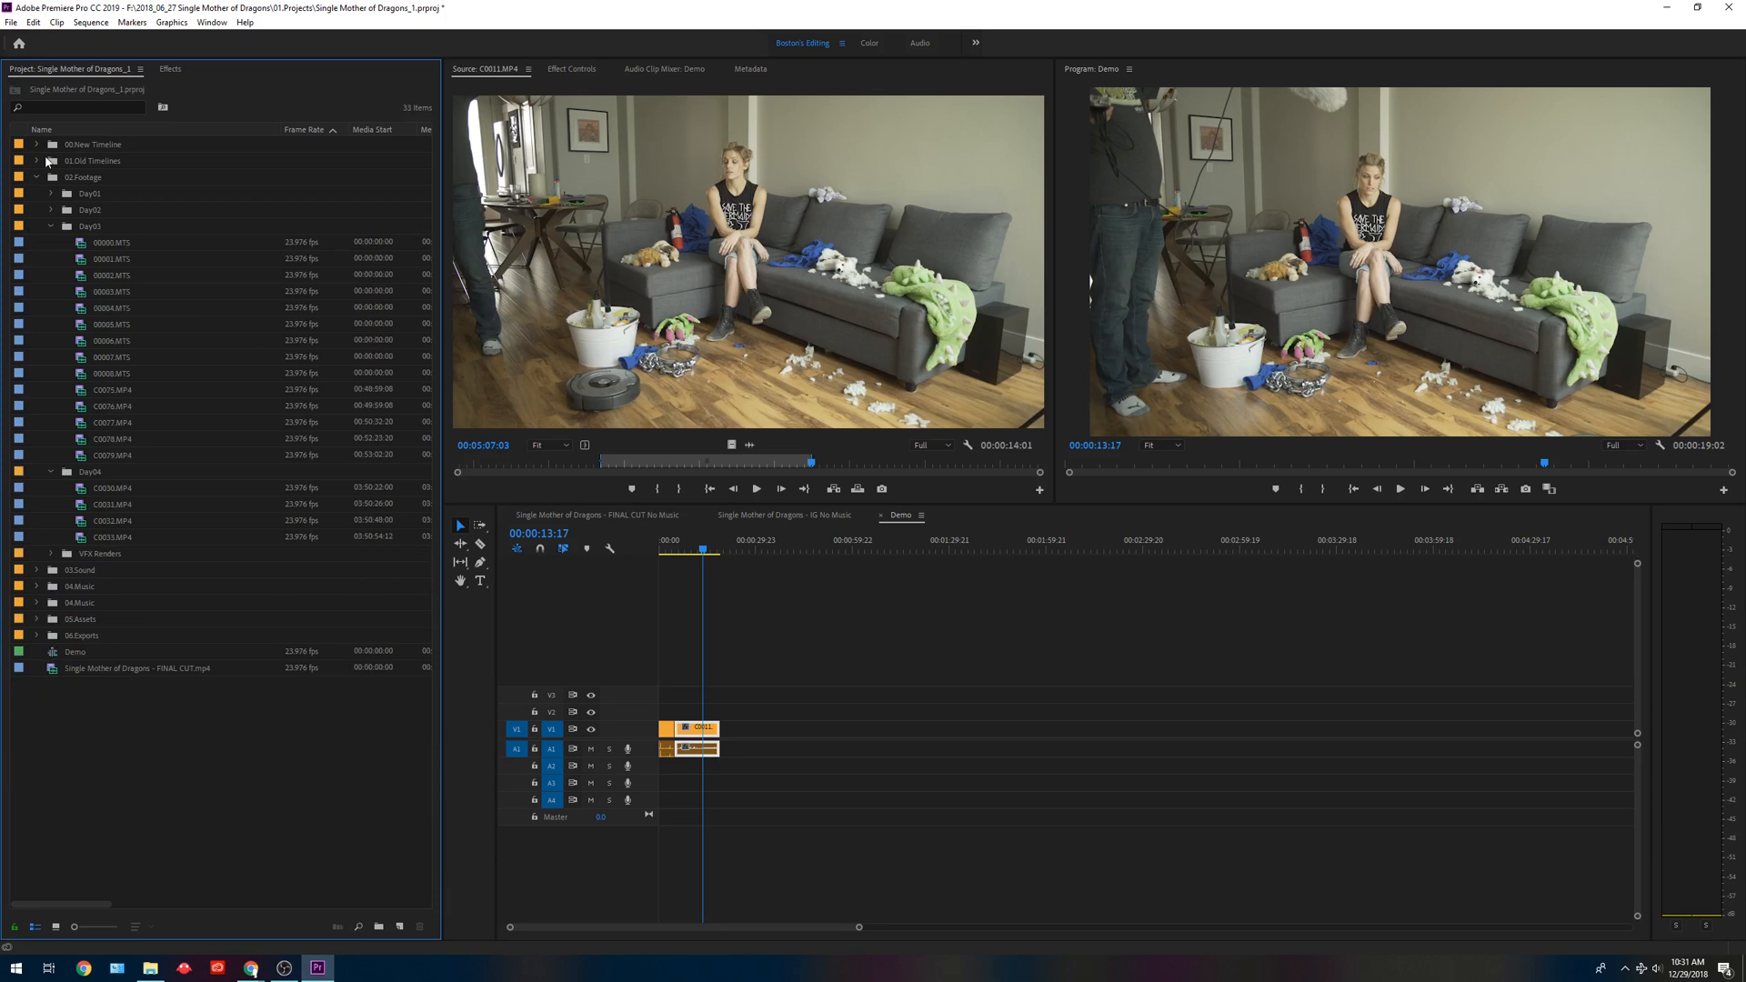
left_click(37, 145)
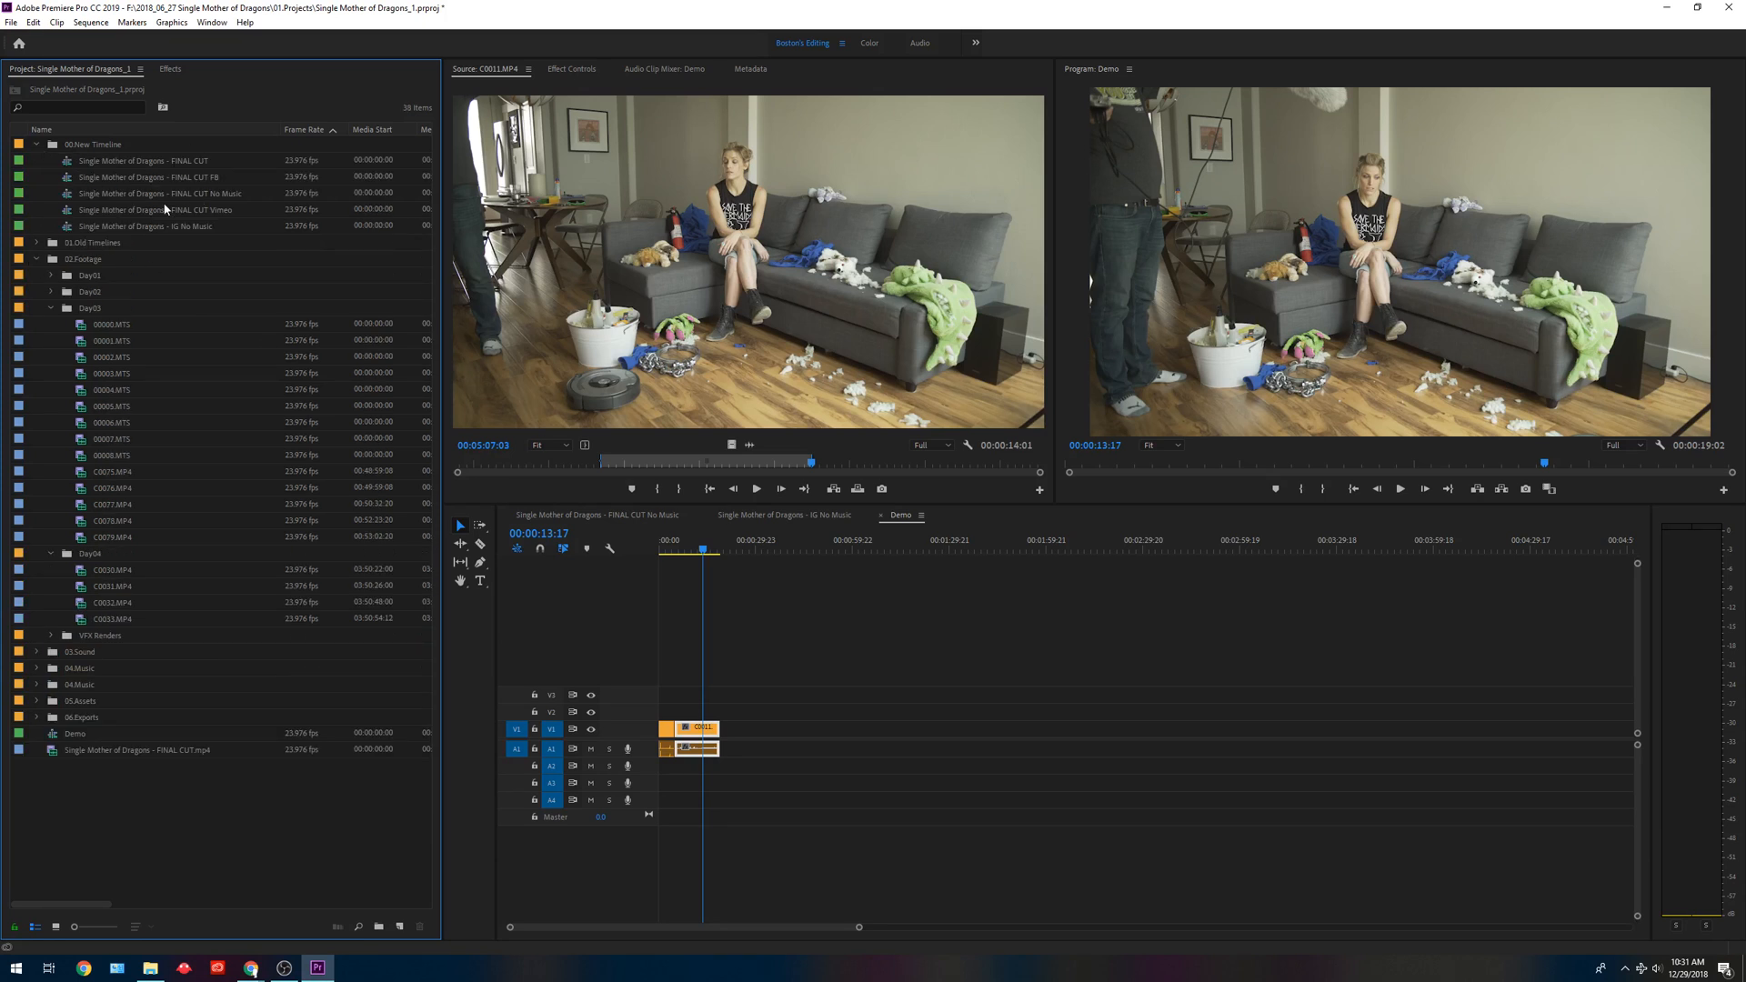
left_click(36, 243)
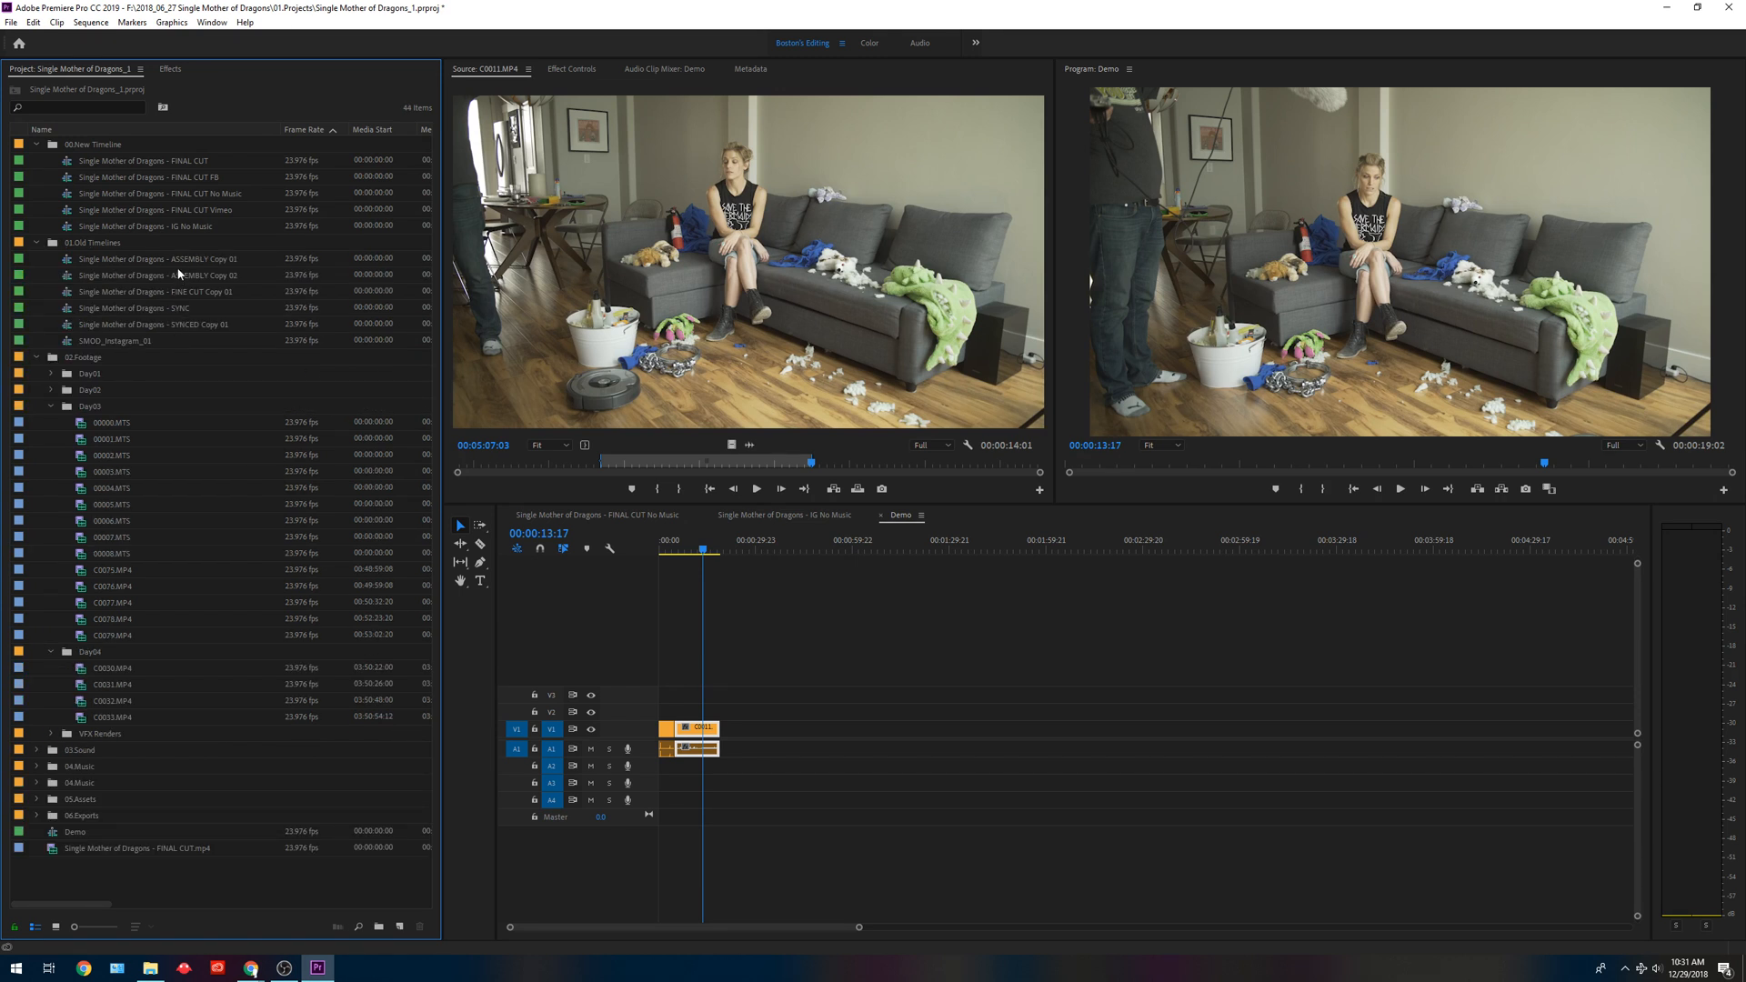
double_click(179, 274)
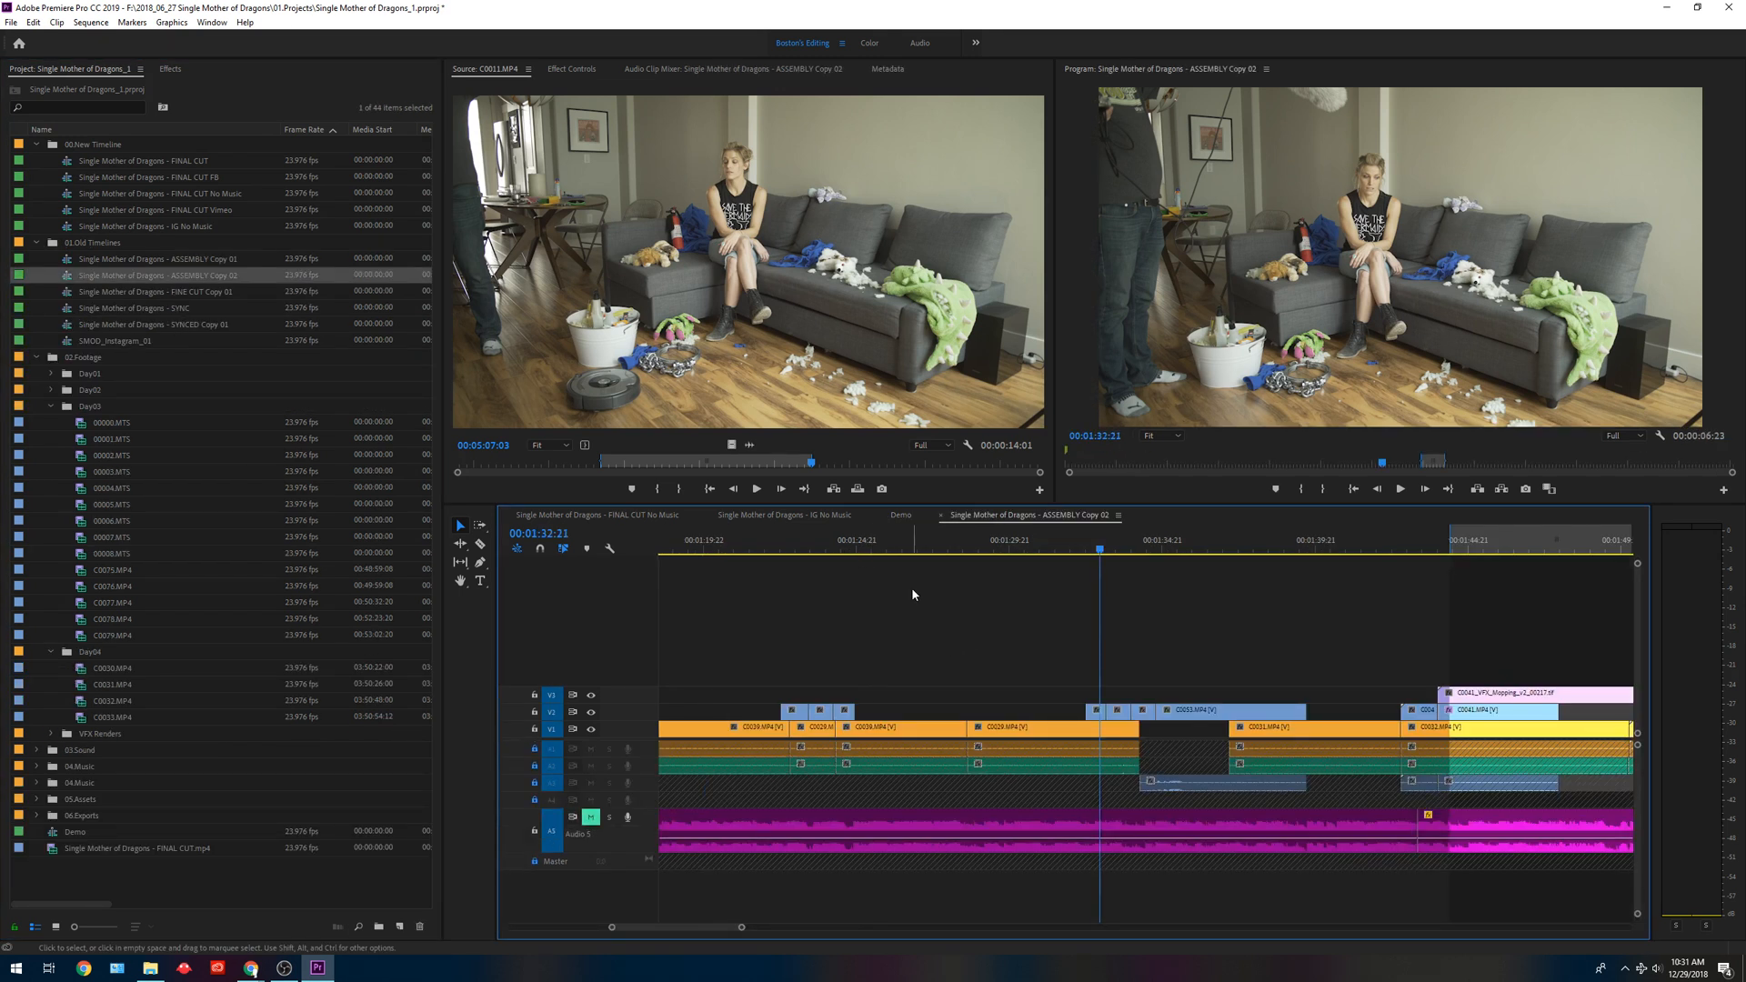
key("backslash")
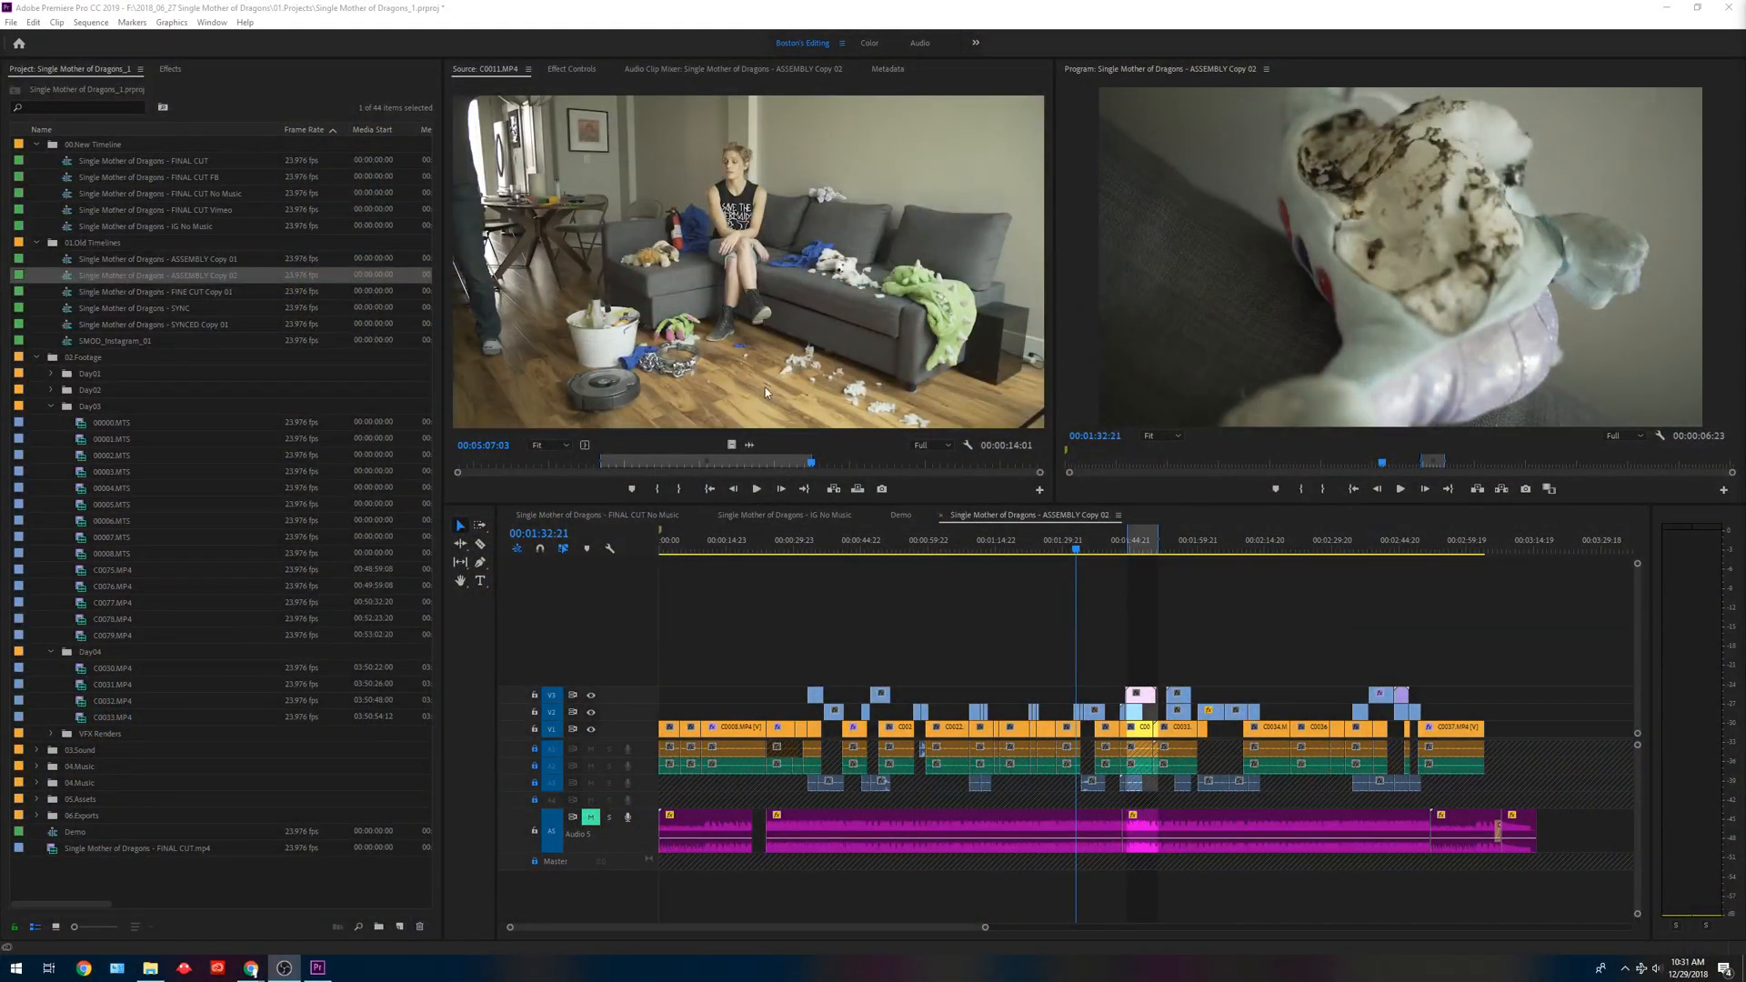
Select the C0008.MP4 video clip at 00:00:18:02 and view the keyboard shortcut assignments.
left_click(882, 652)
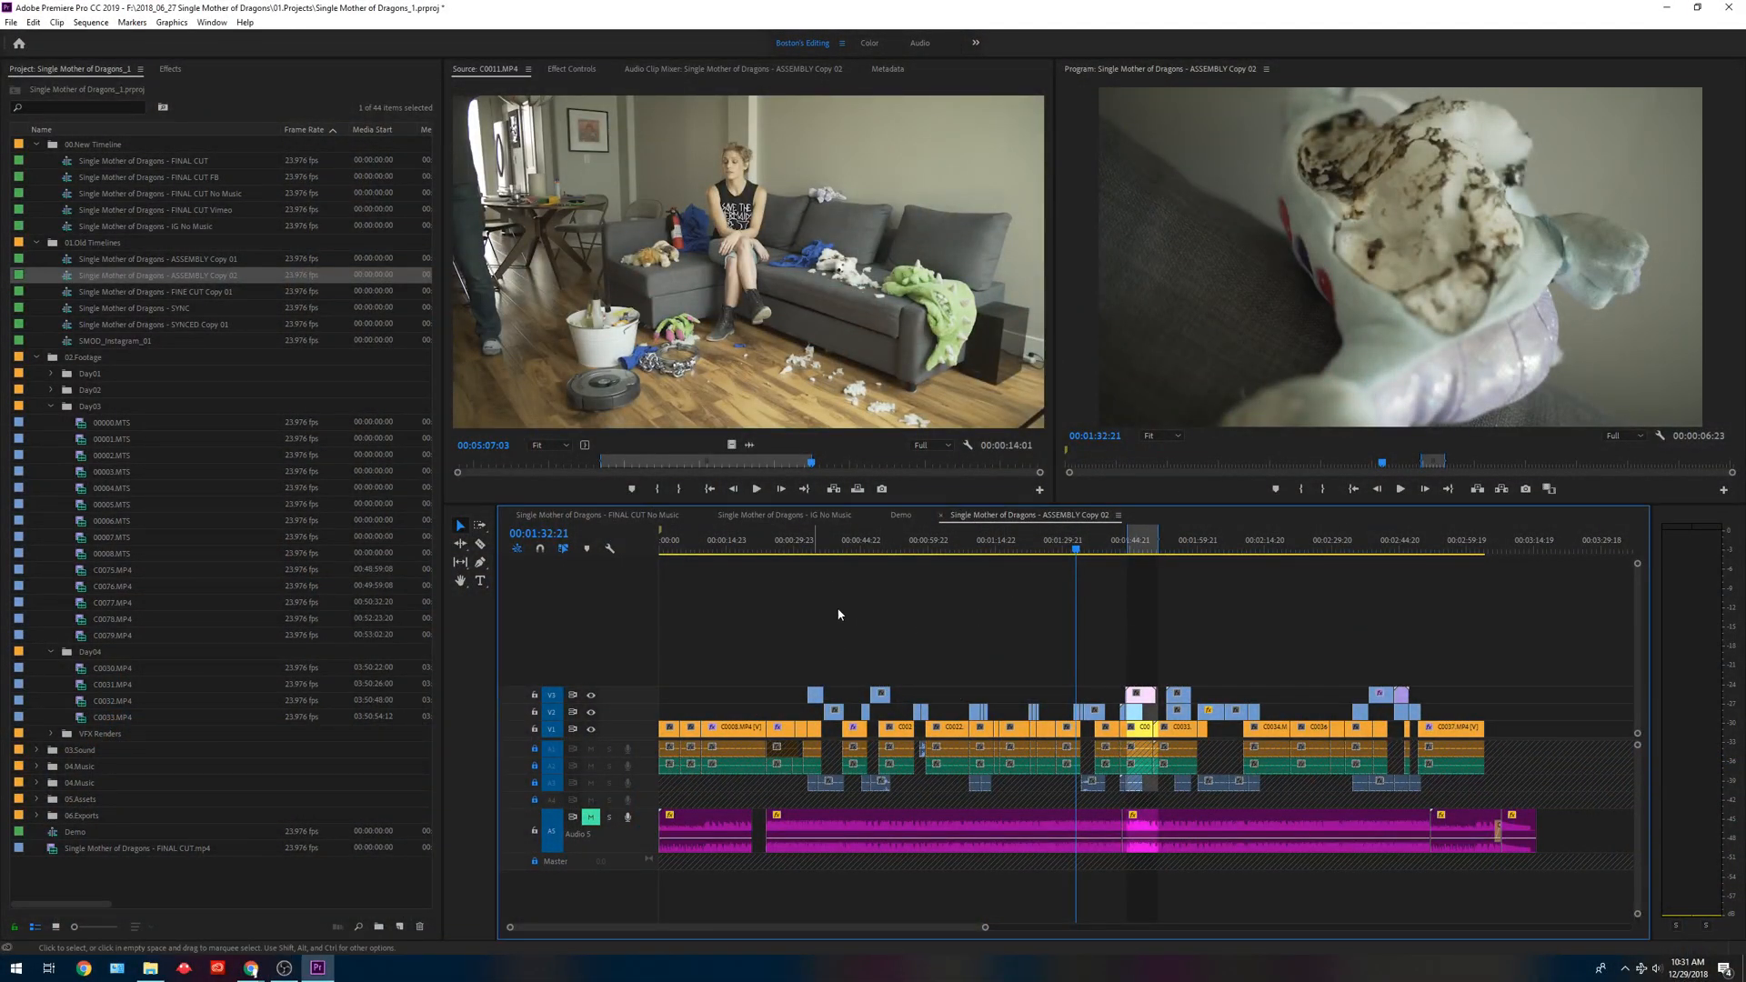
left_click(742, 540)
key("=")
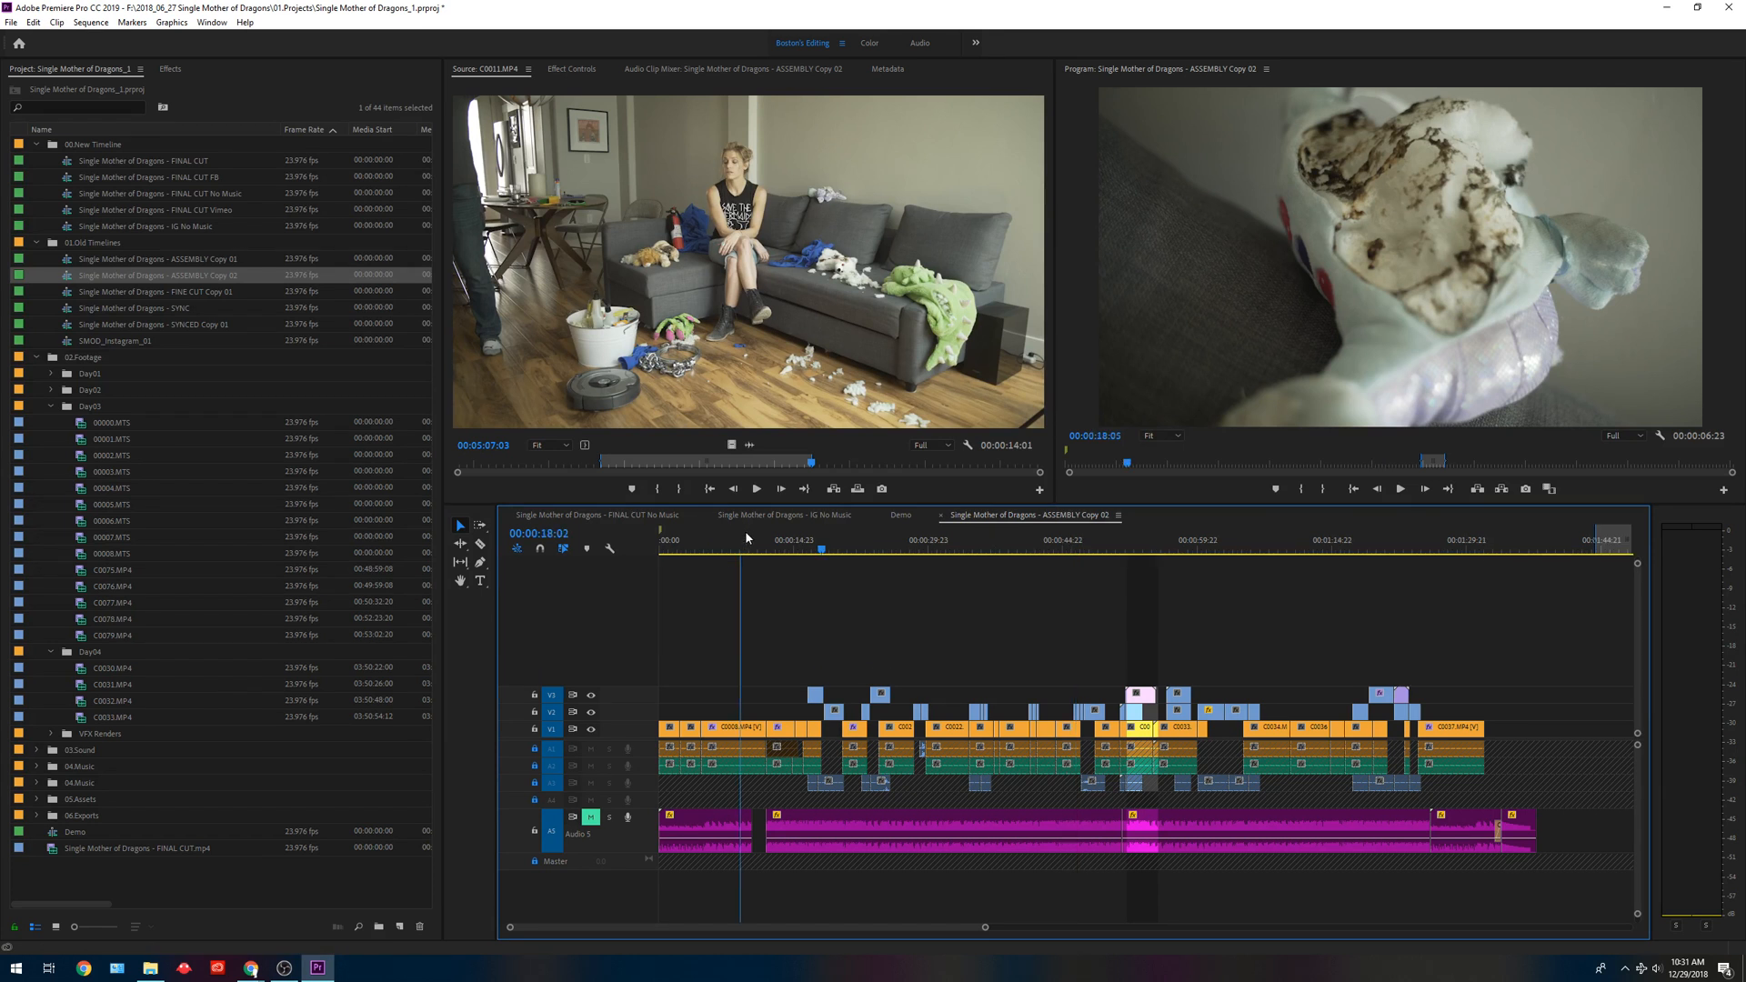
left_click(800, 729)
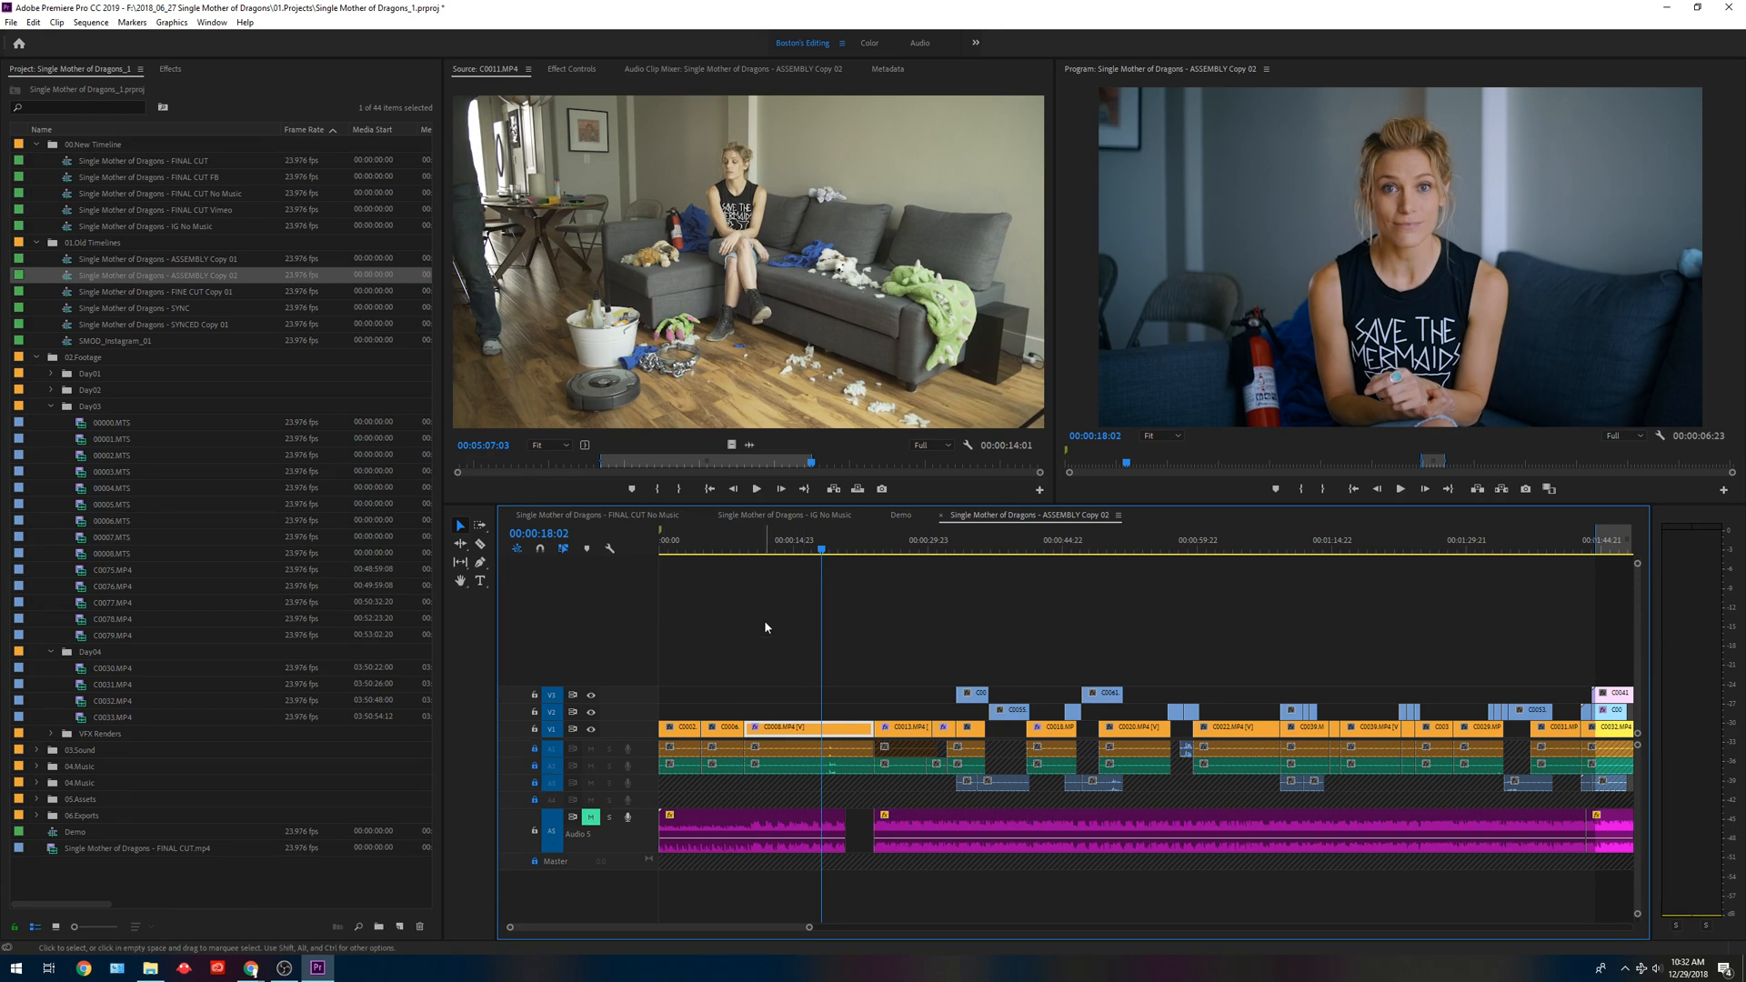
key("ctrl+alt+k")
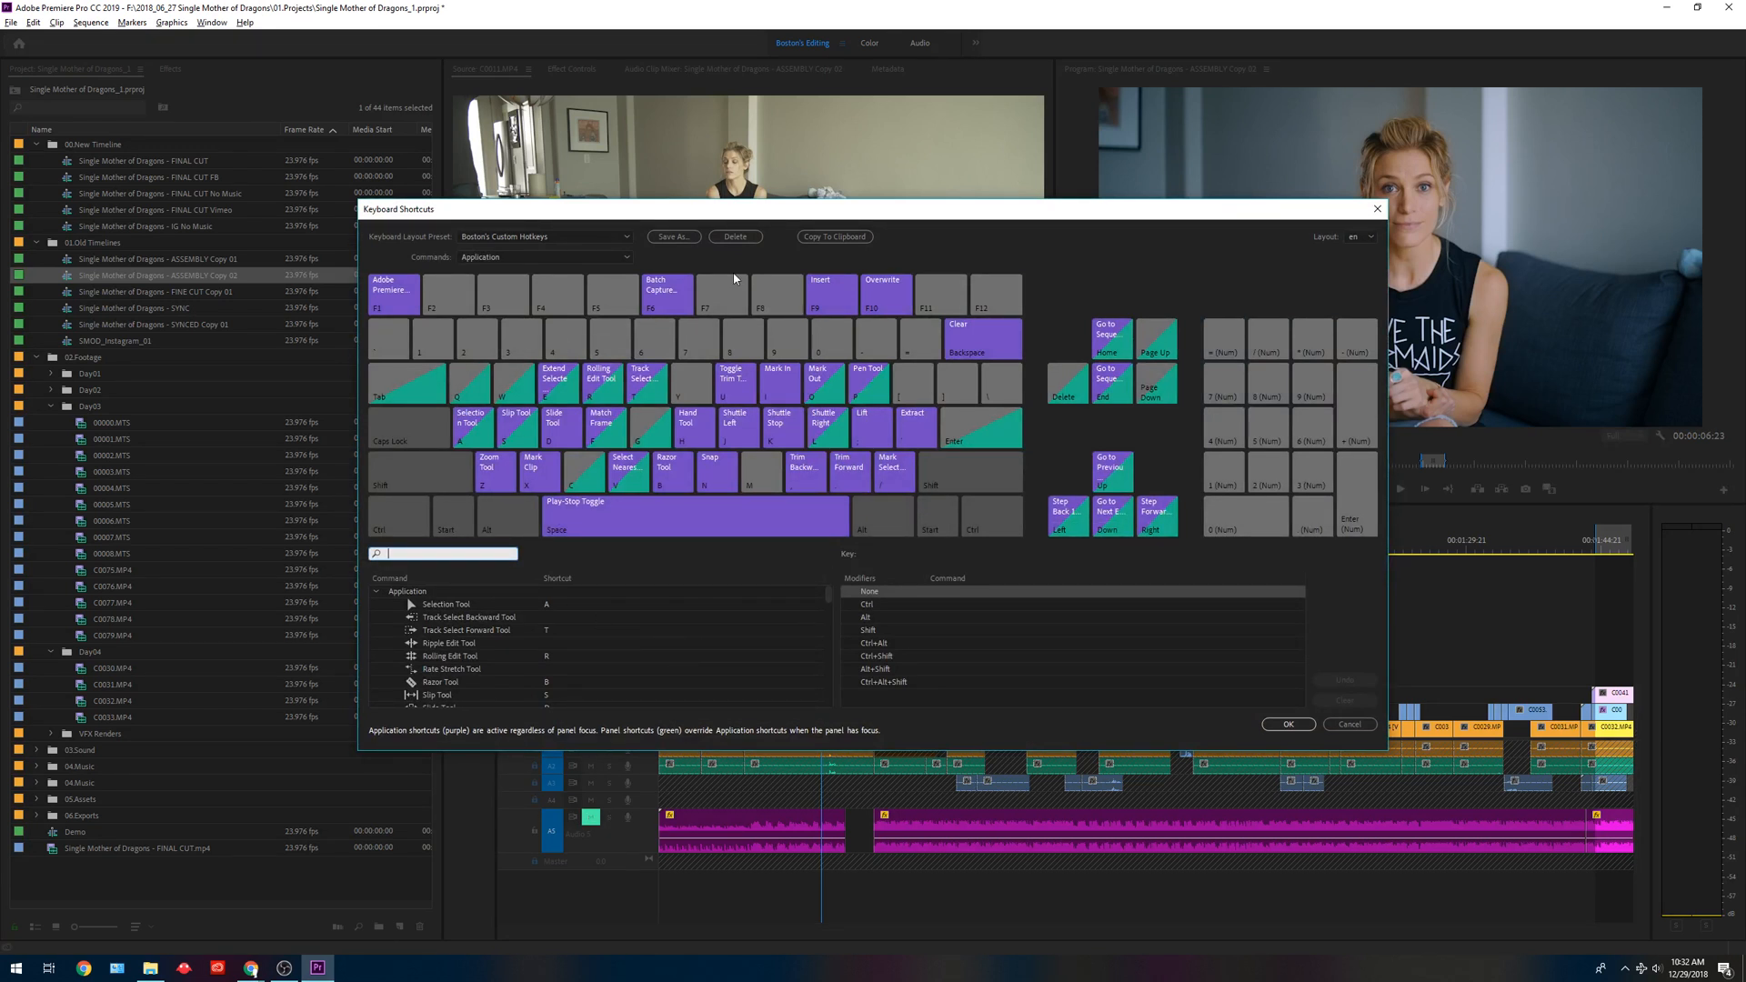
left_click(1377, 209)
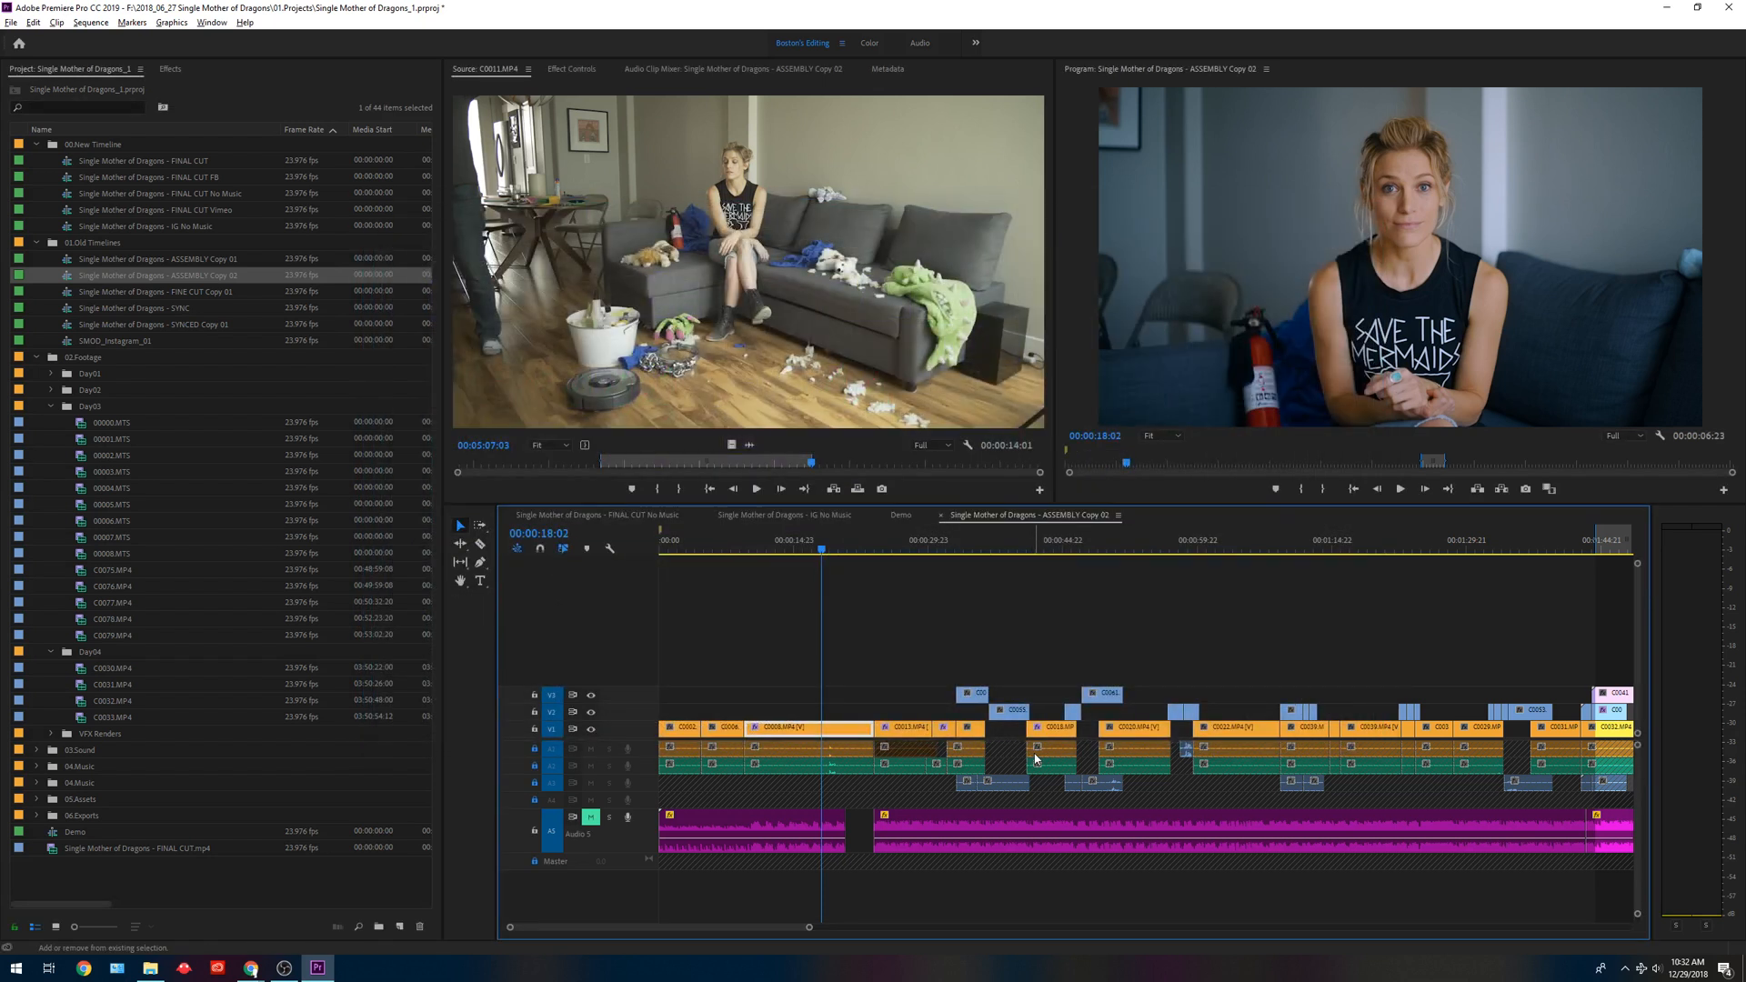
Toggle the track locks until all video and audio tracks are unlocked, and move the playhead to 00:00:16:13.
key("shift+v")
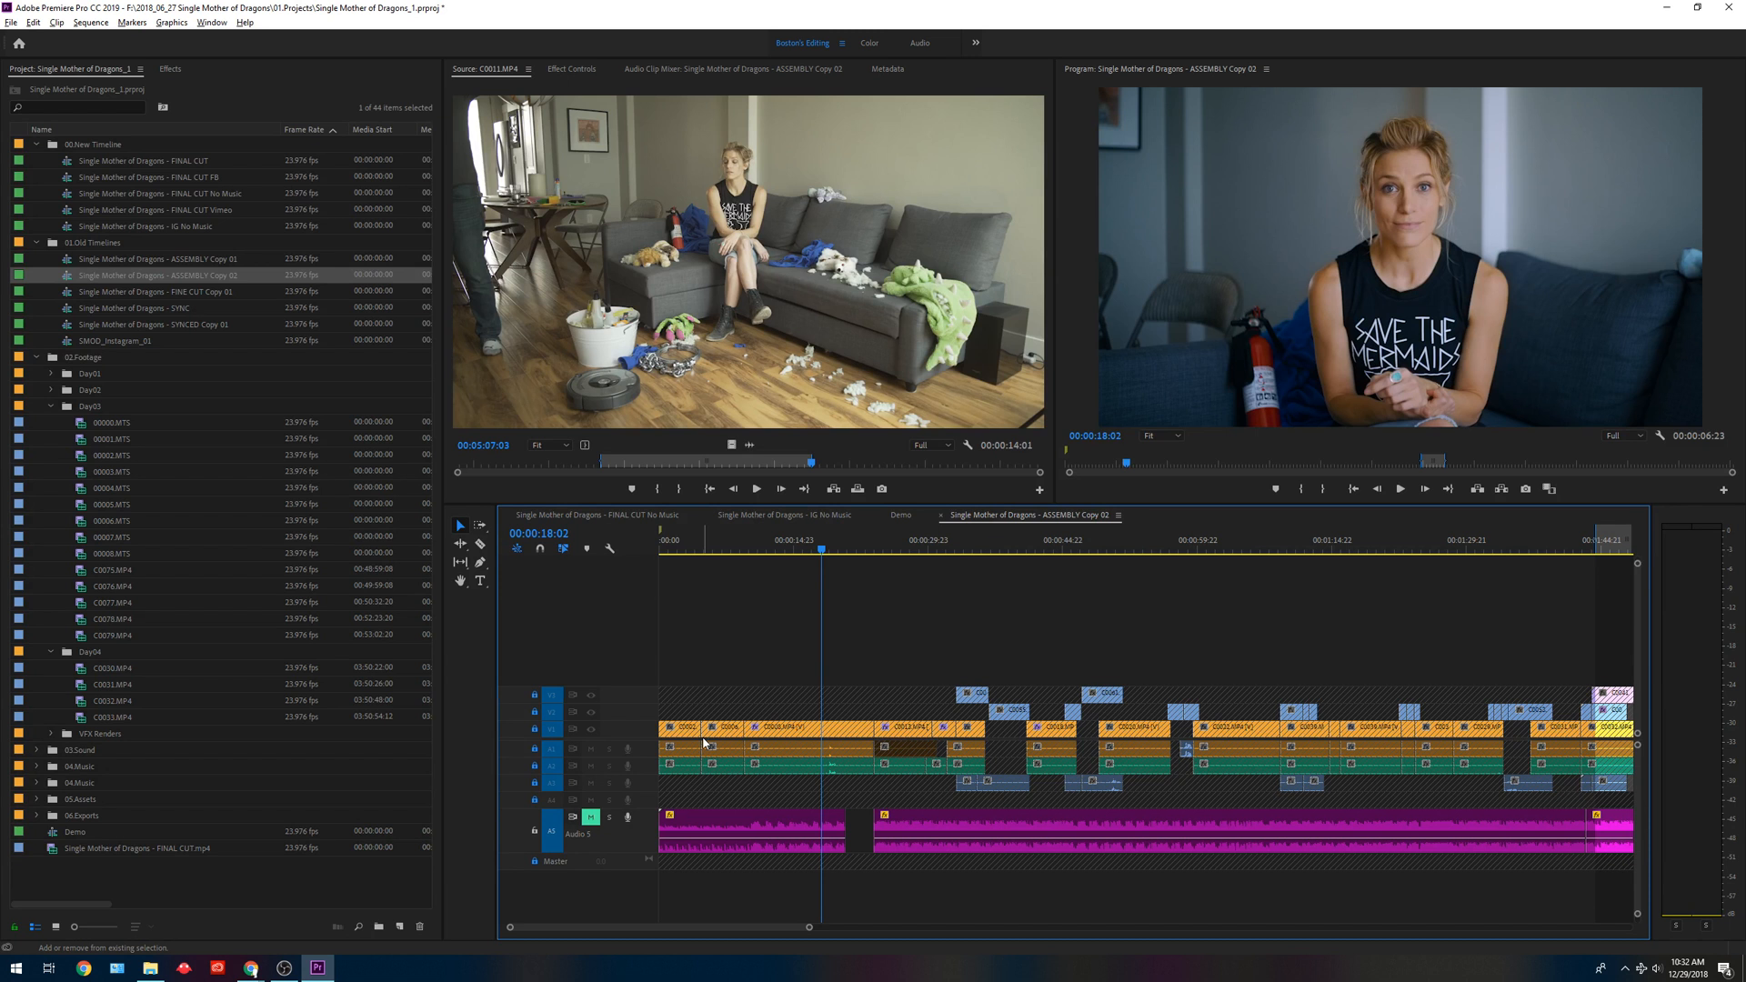
key("shift+a")
key("shift+v")
left_click(876, 550)
left_click_drag(876, 551, 807, 548)
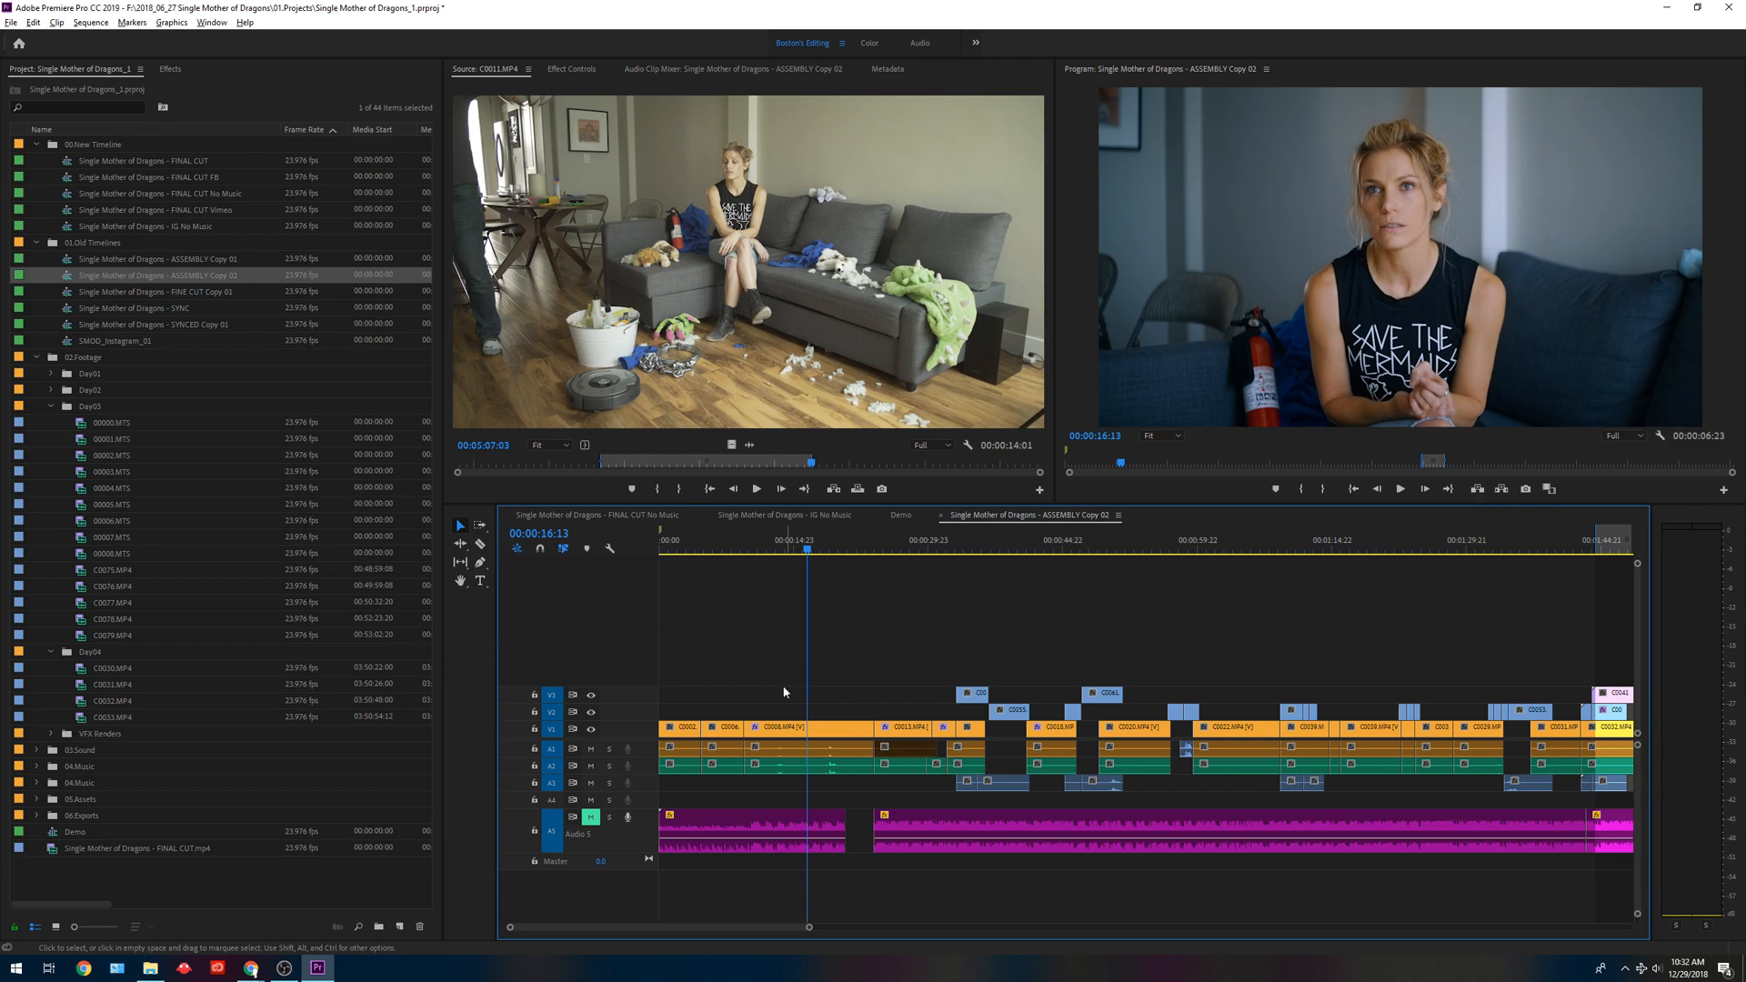
Split the C0008.MP4 clip together with its linked audio at the playhead, and undo the split.
left_click(805, 732)
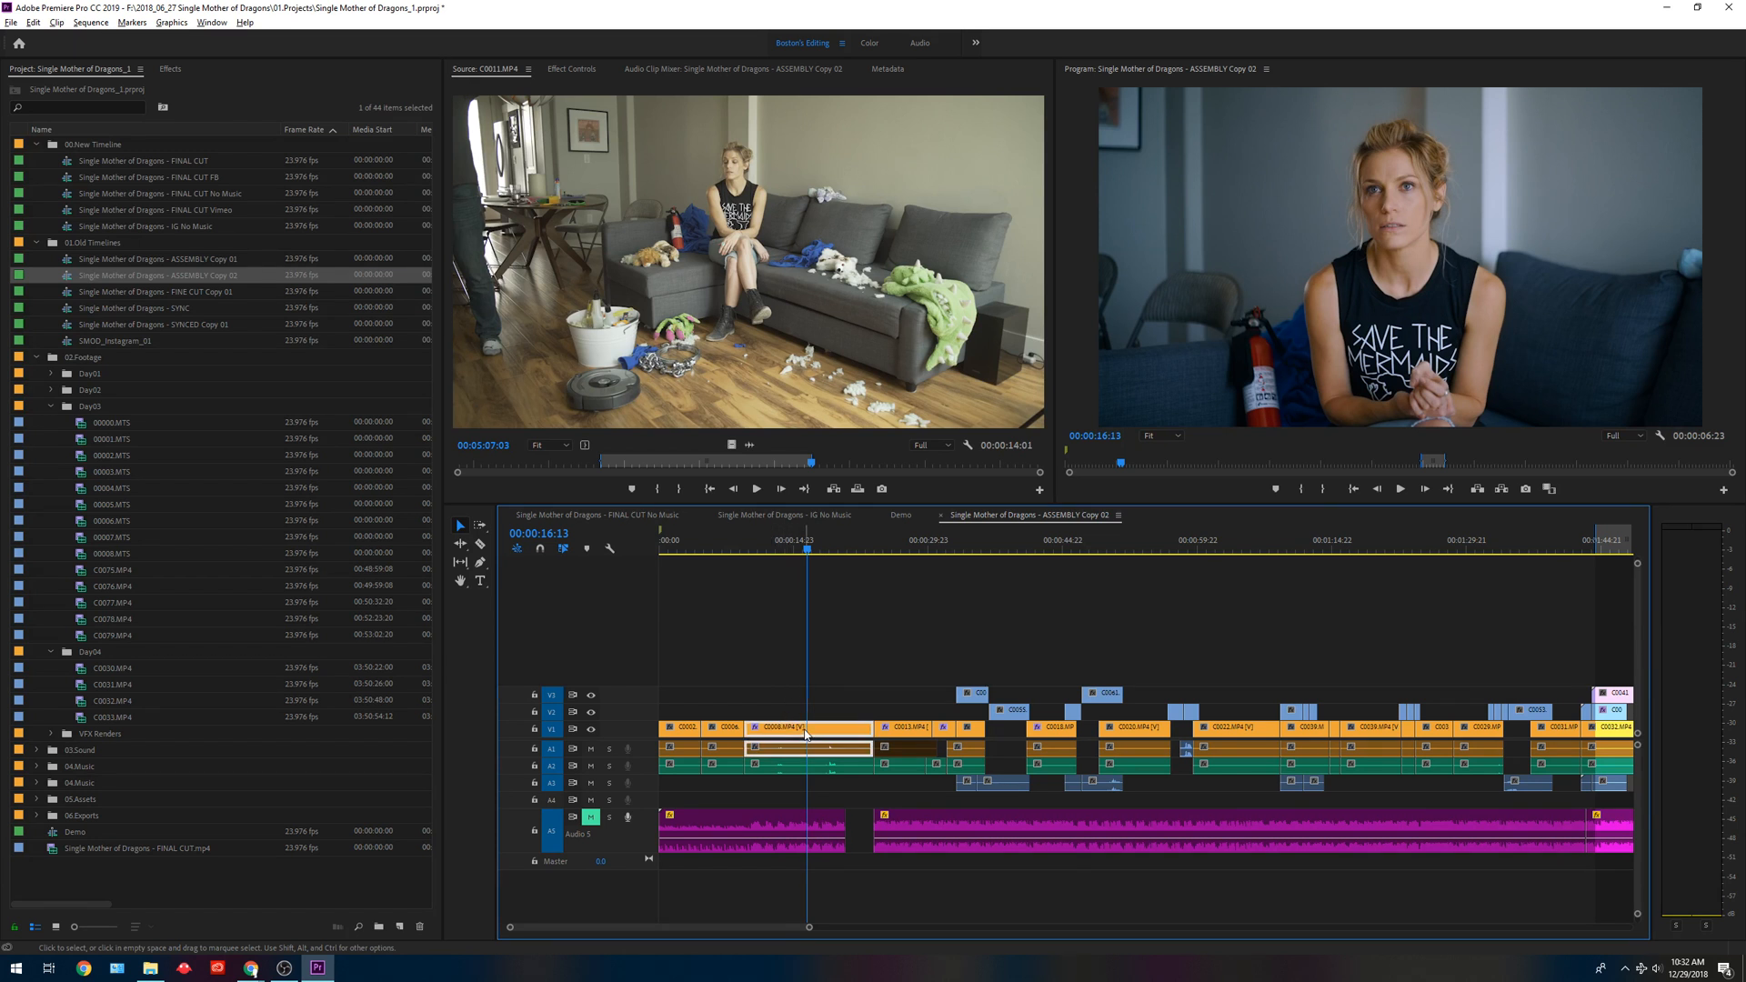
key("ctrl+k")
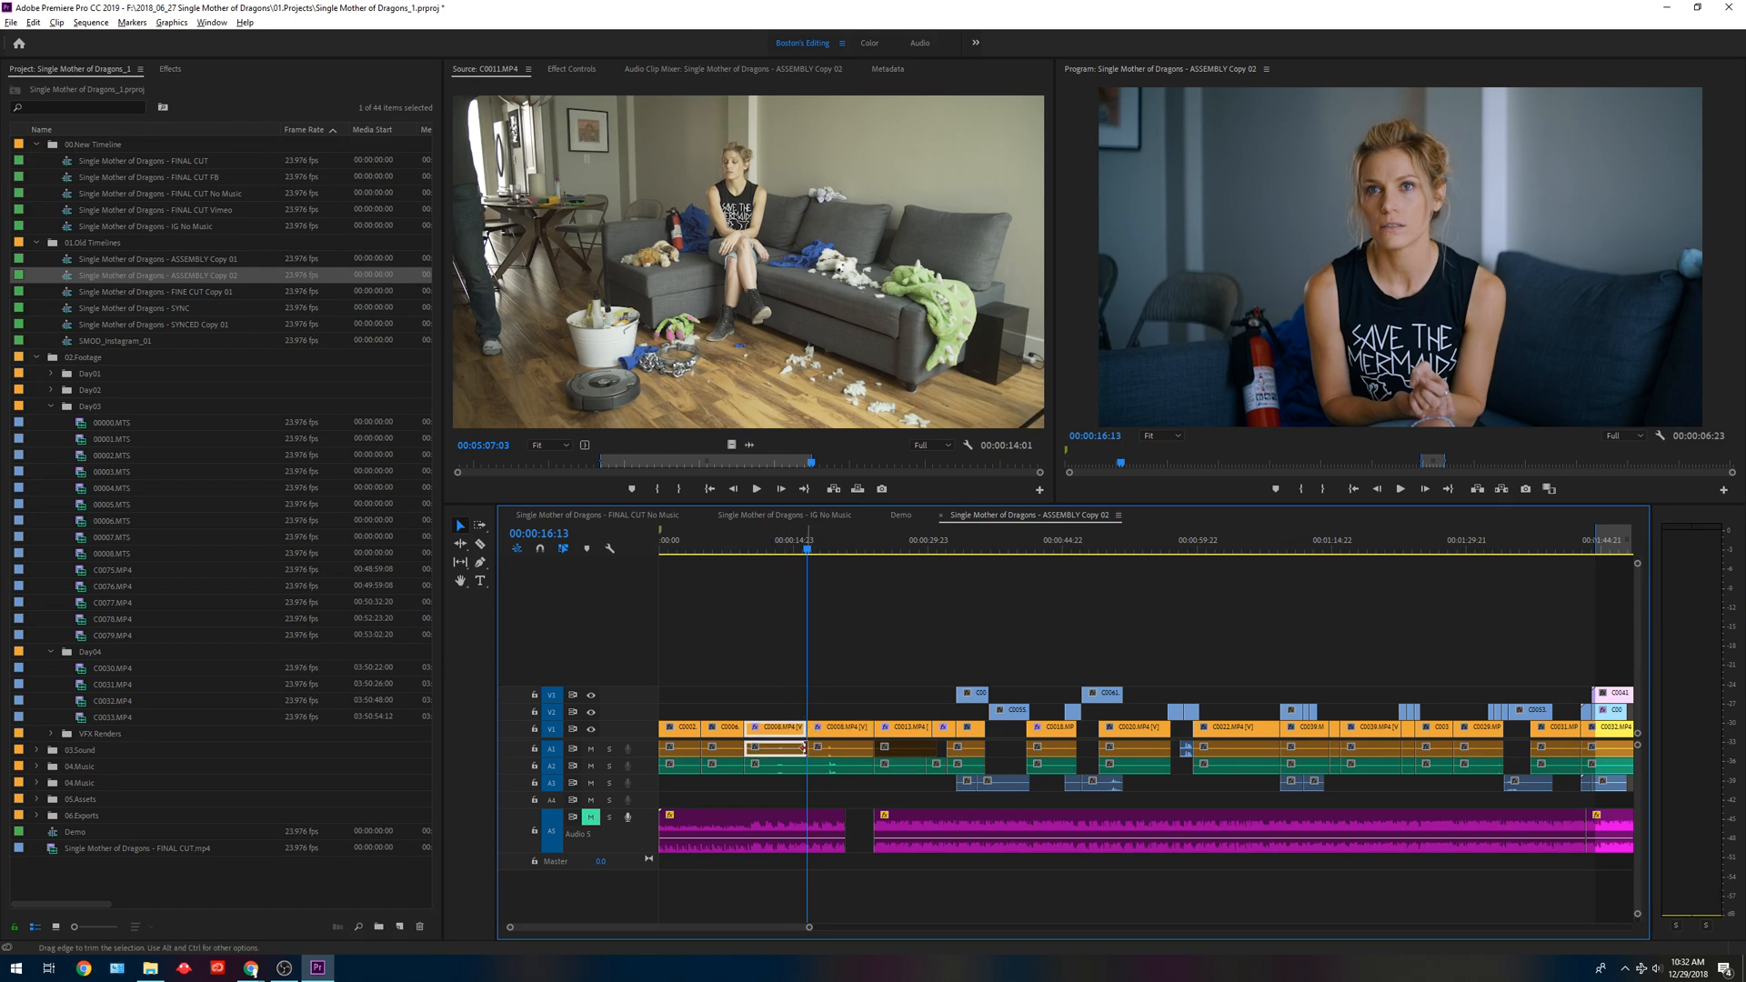
key("ctrl+z")
Lock all audio tracks and split only the video of C0008.MP4 at 00:00:16:13.
key("shift+a")
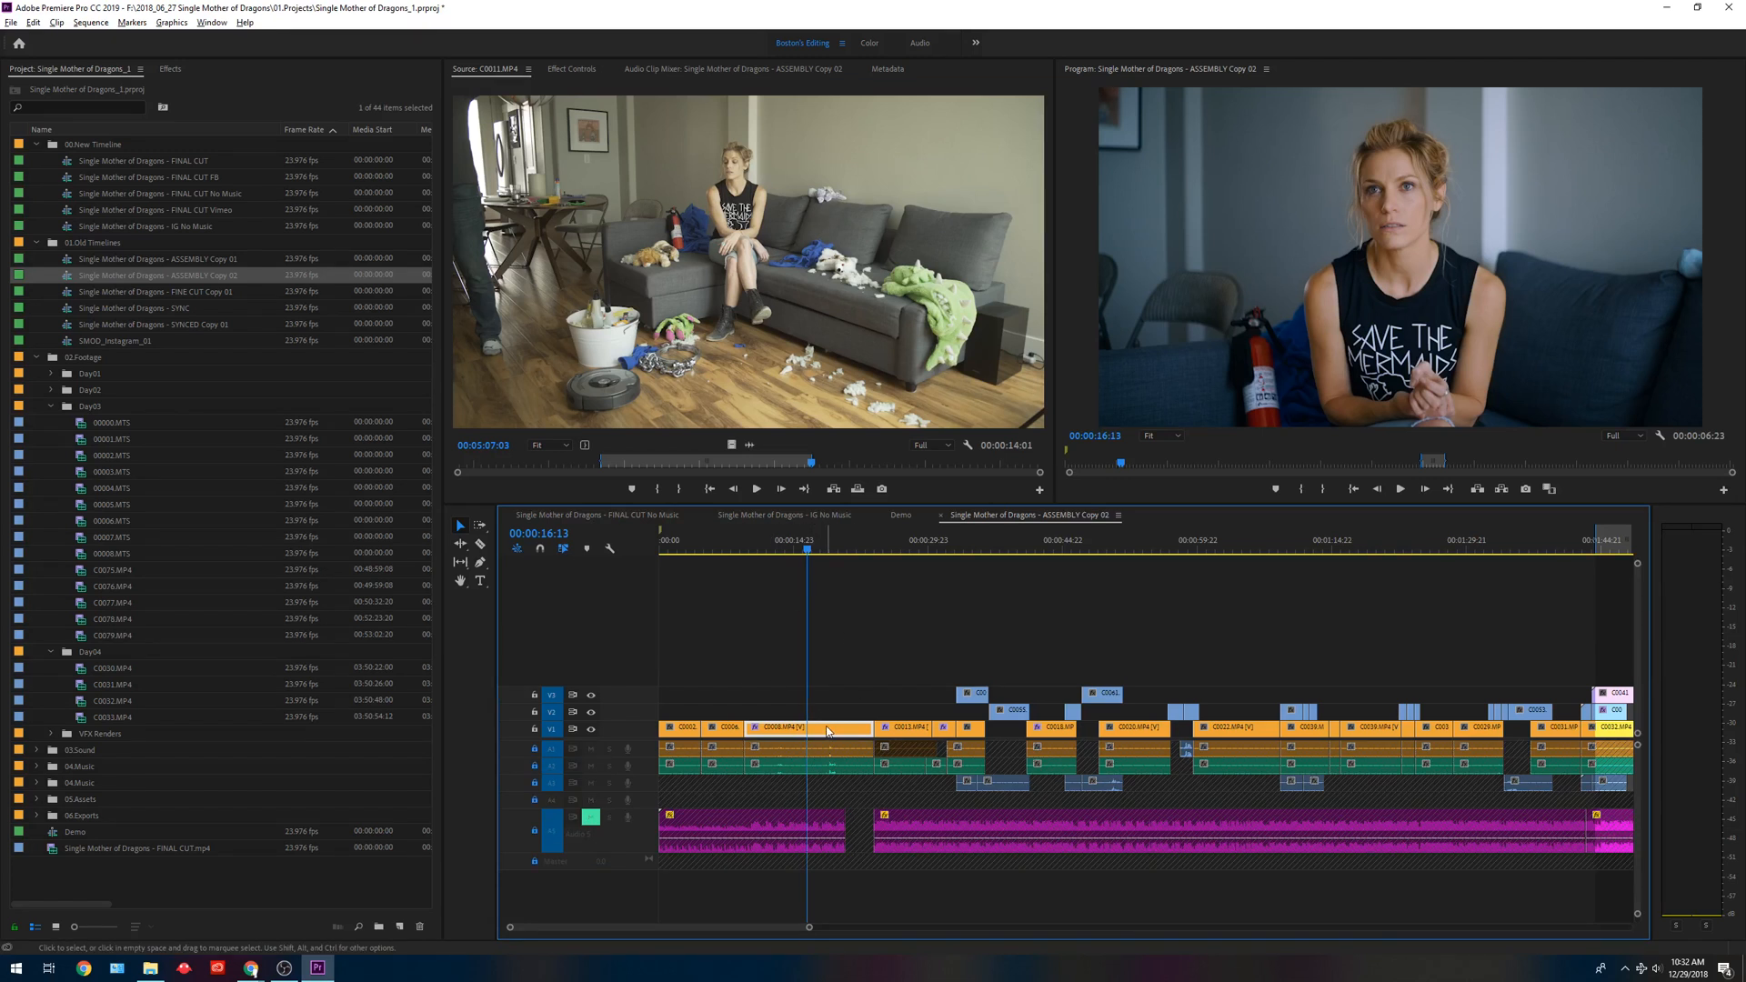
key("ctrl+k")
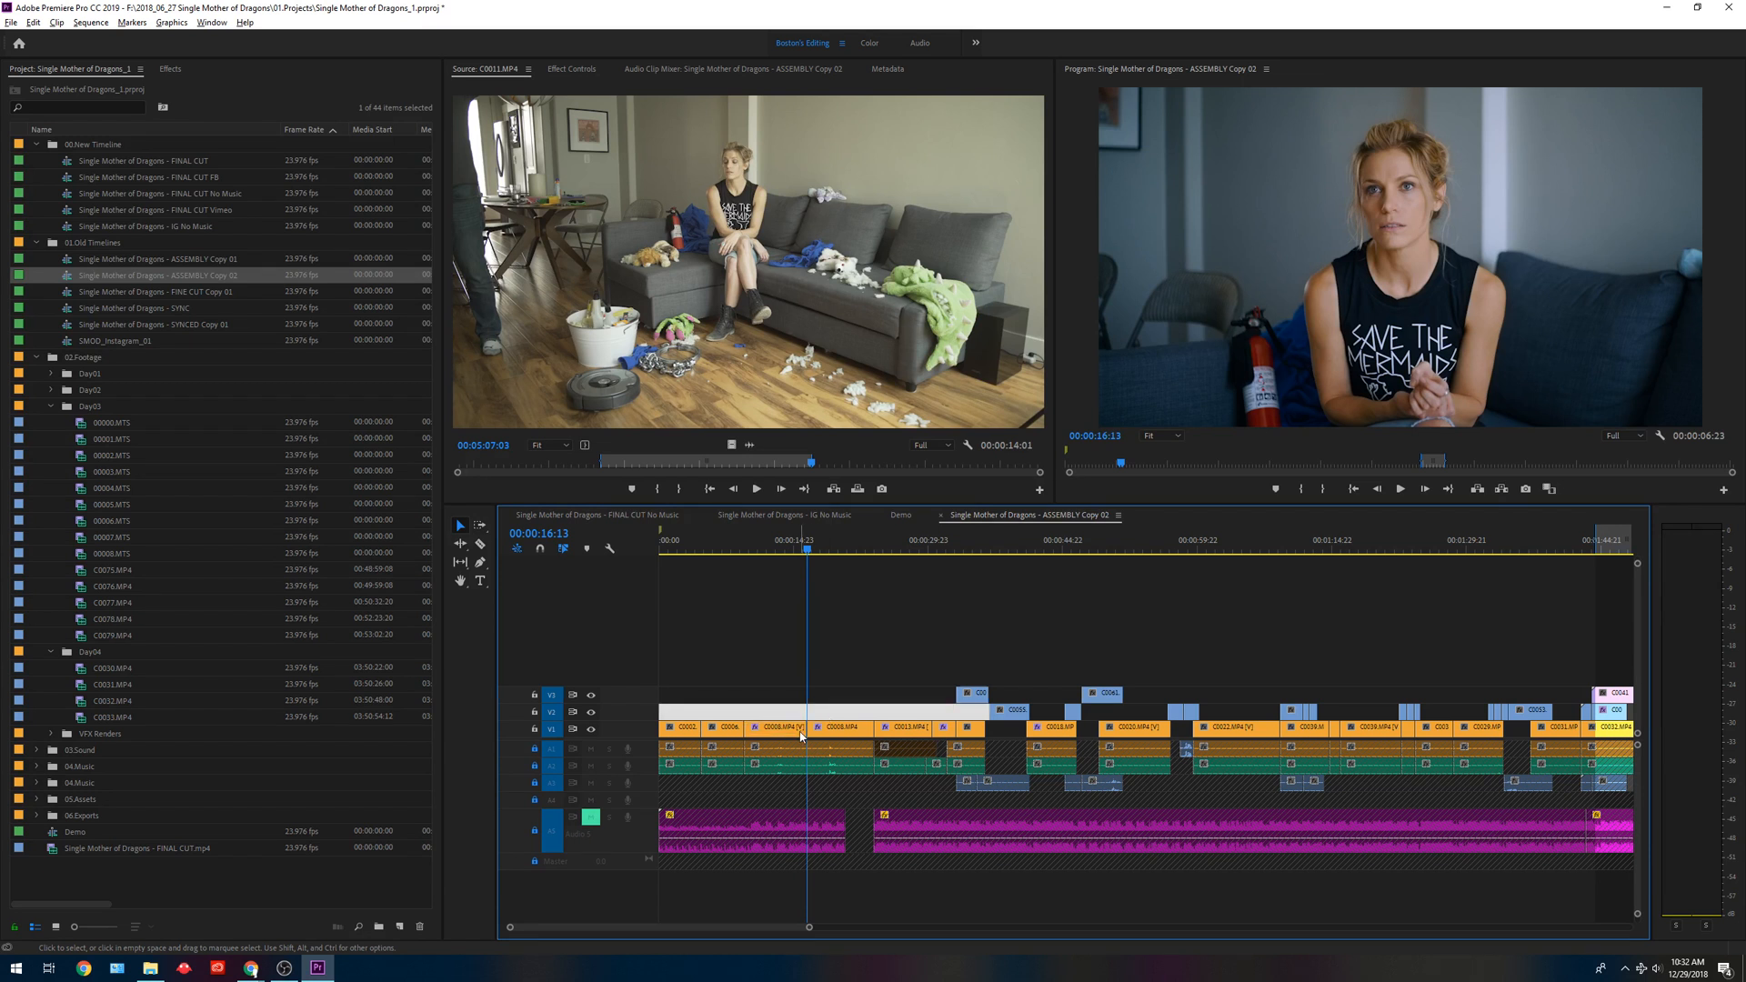
left_click(844, 681)
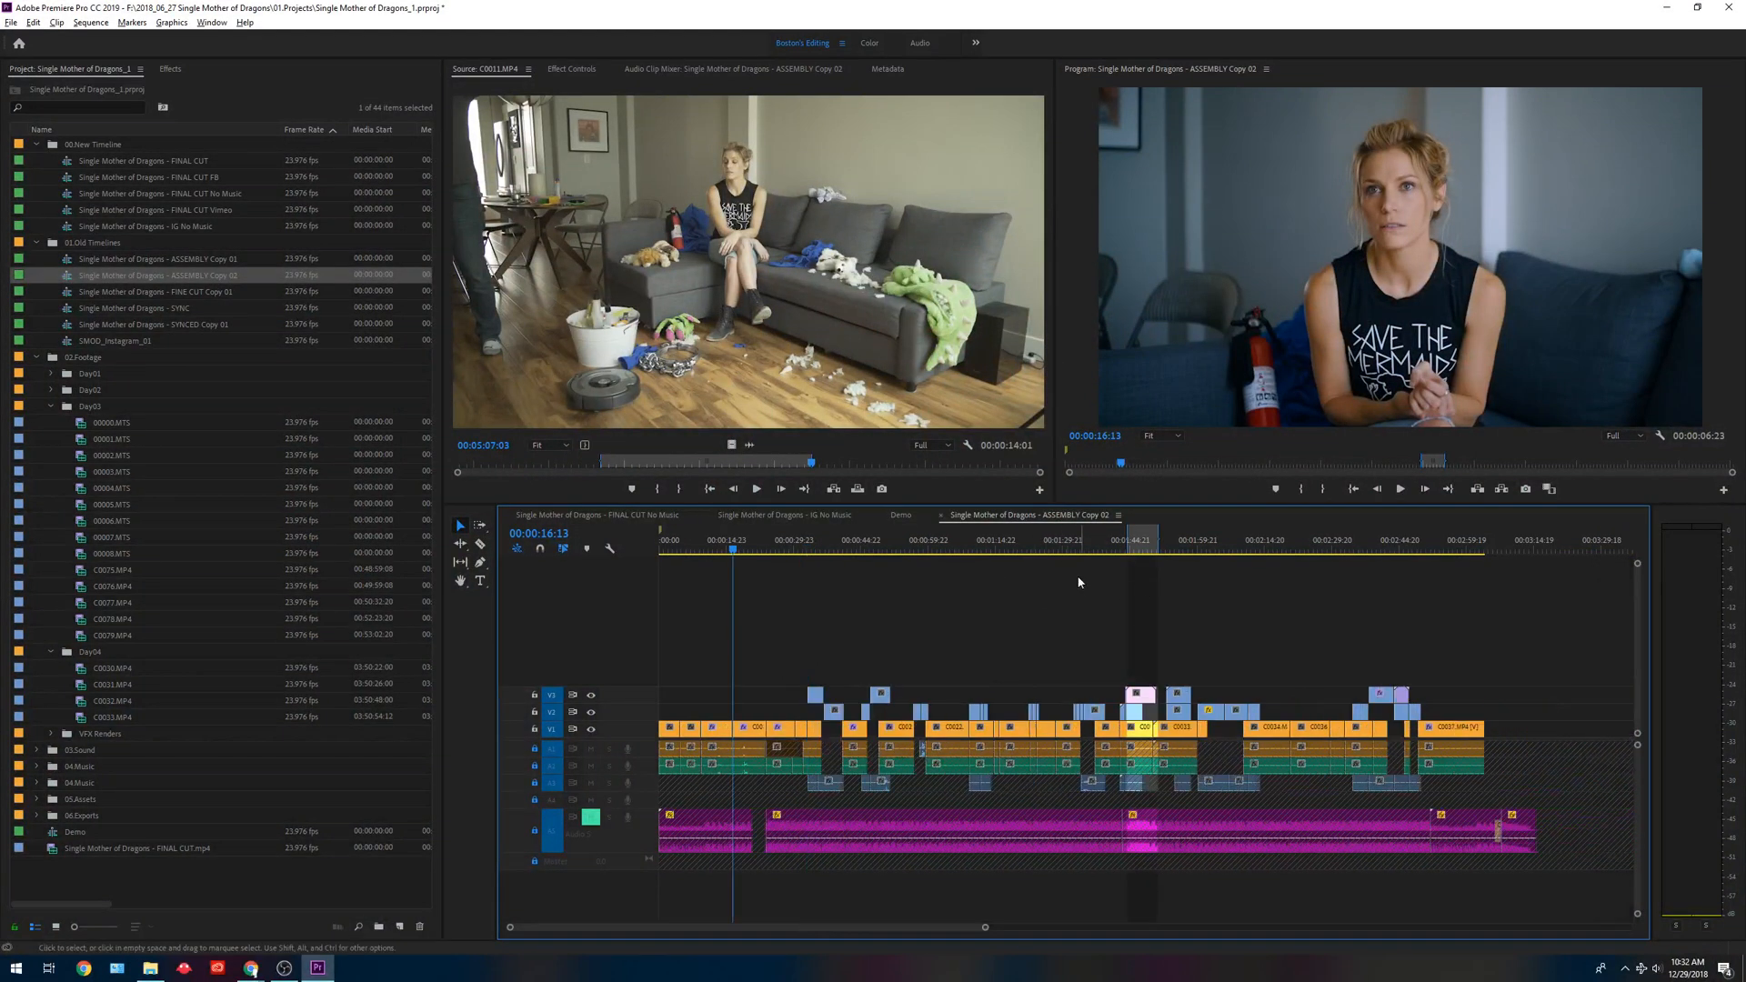
Mark the sequence's In point at 00:00:00:00 and play the opening clip.
left_click_drag(674, 537, 497, 558)
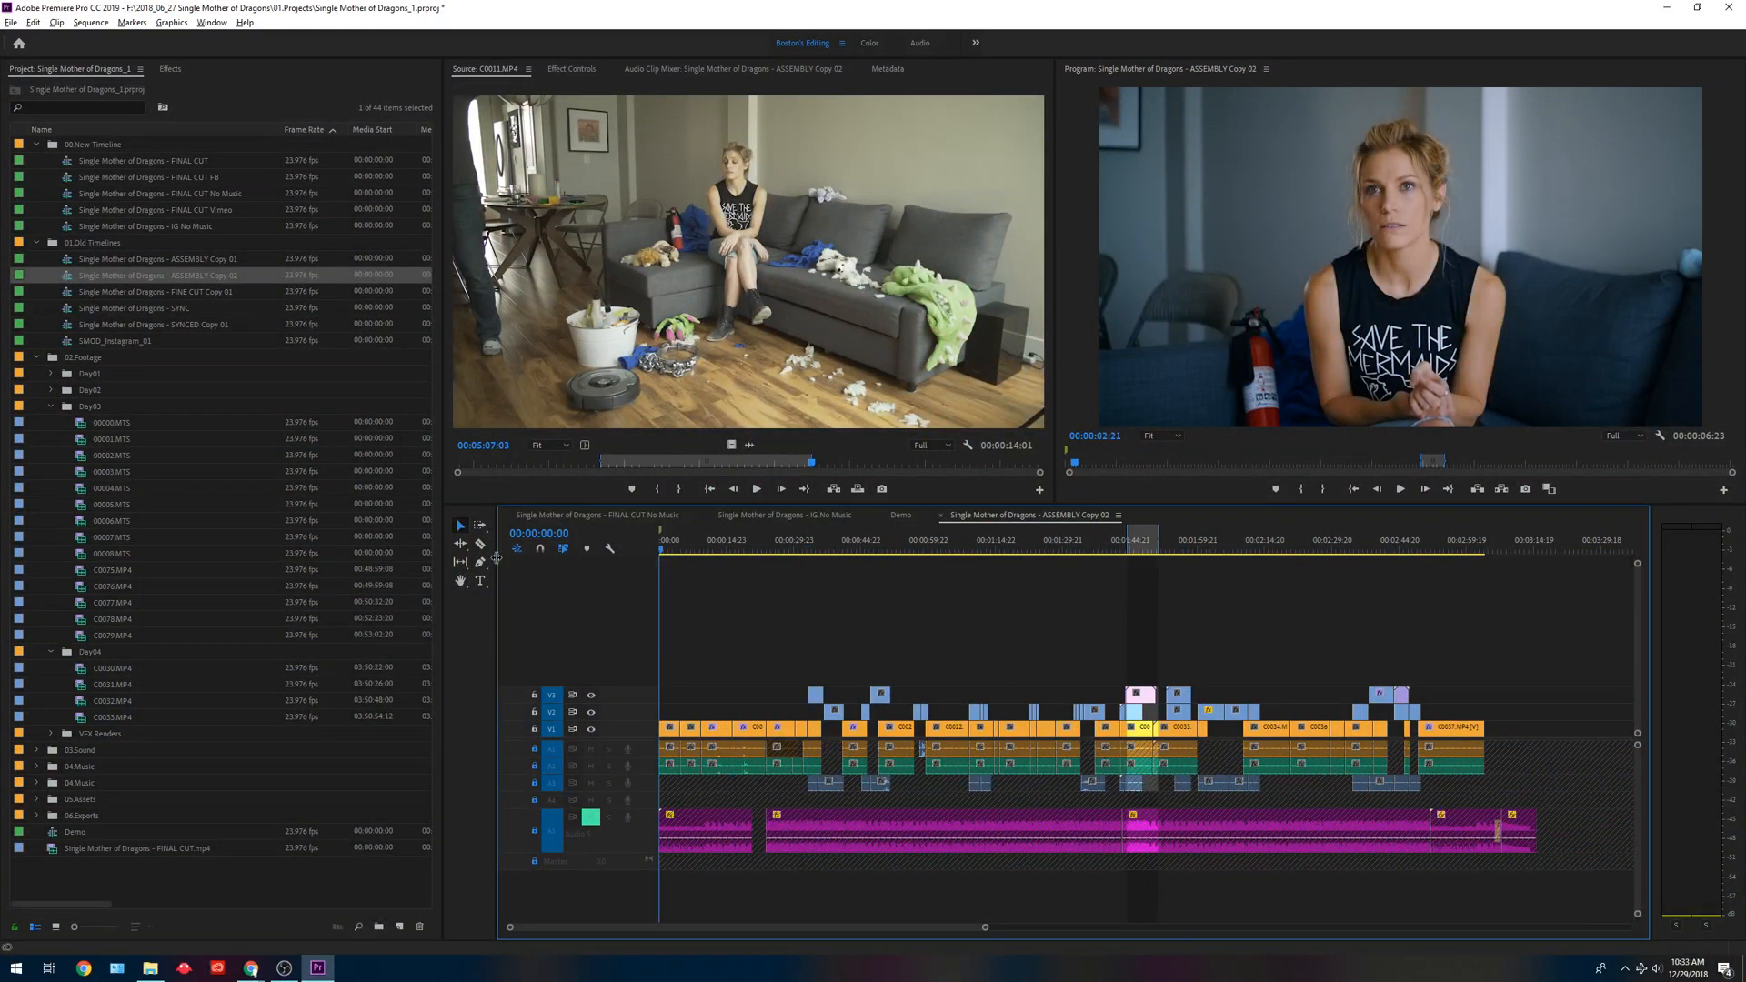
key("i")
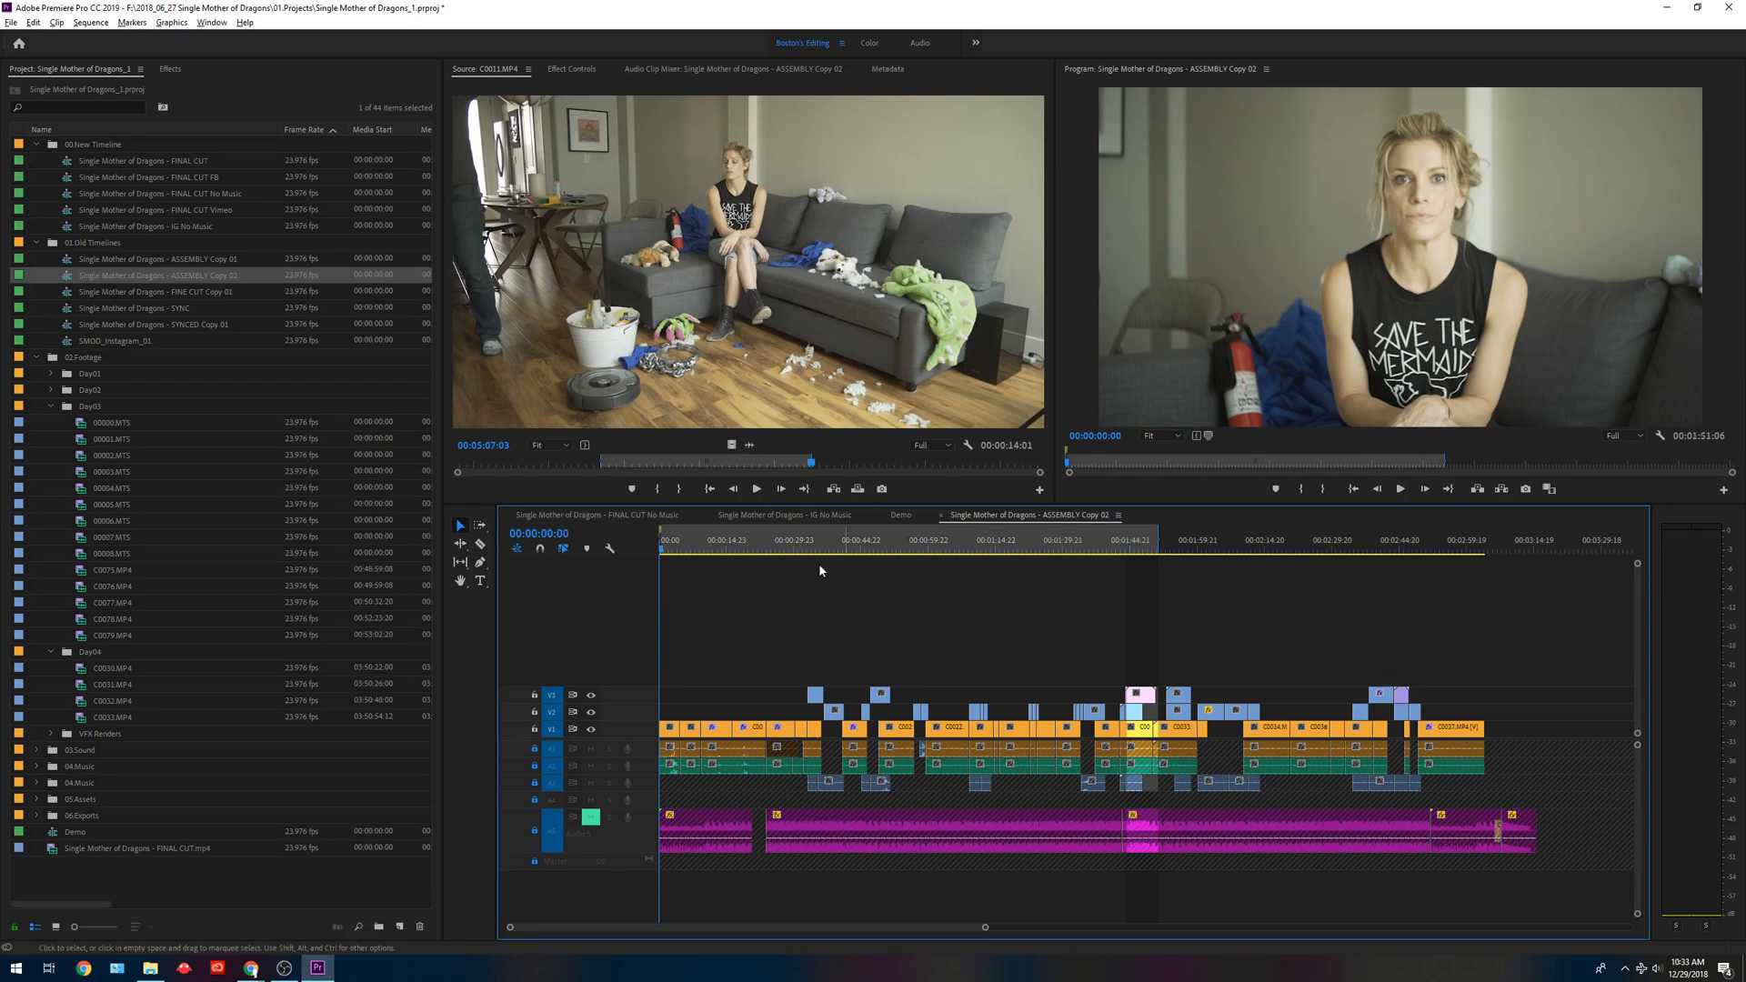
key("space")
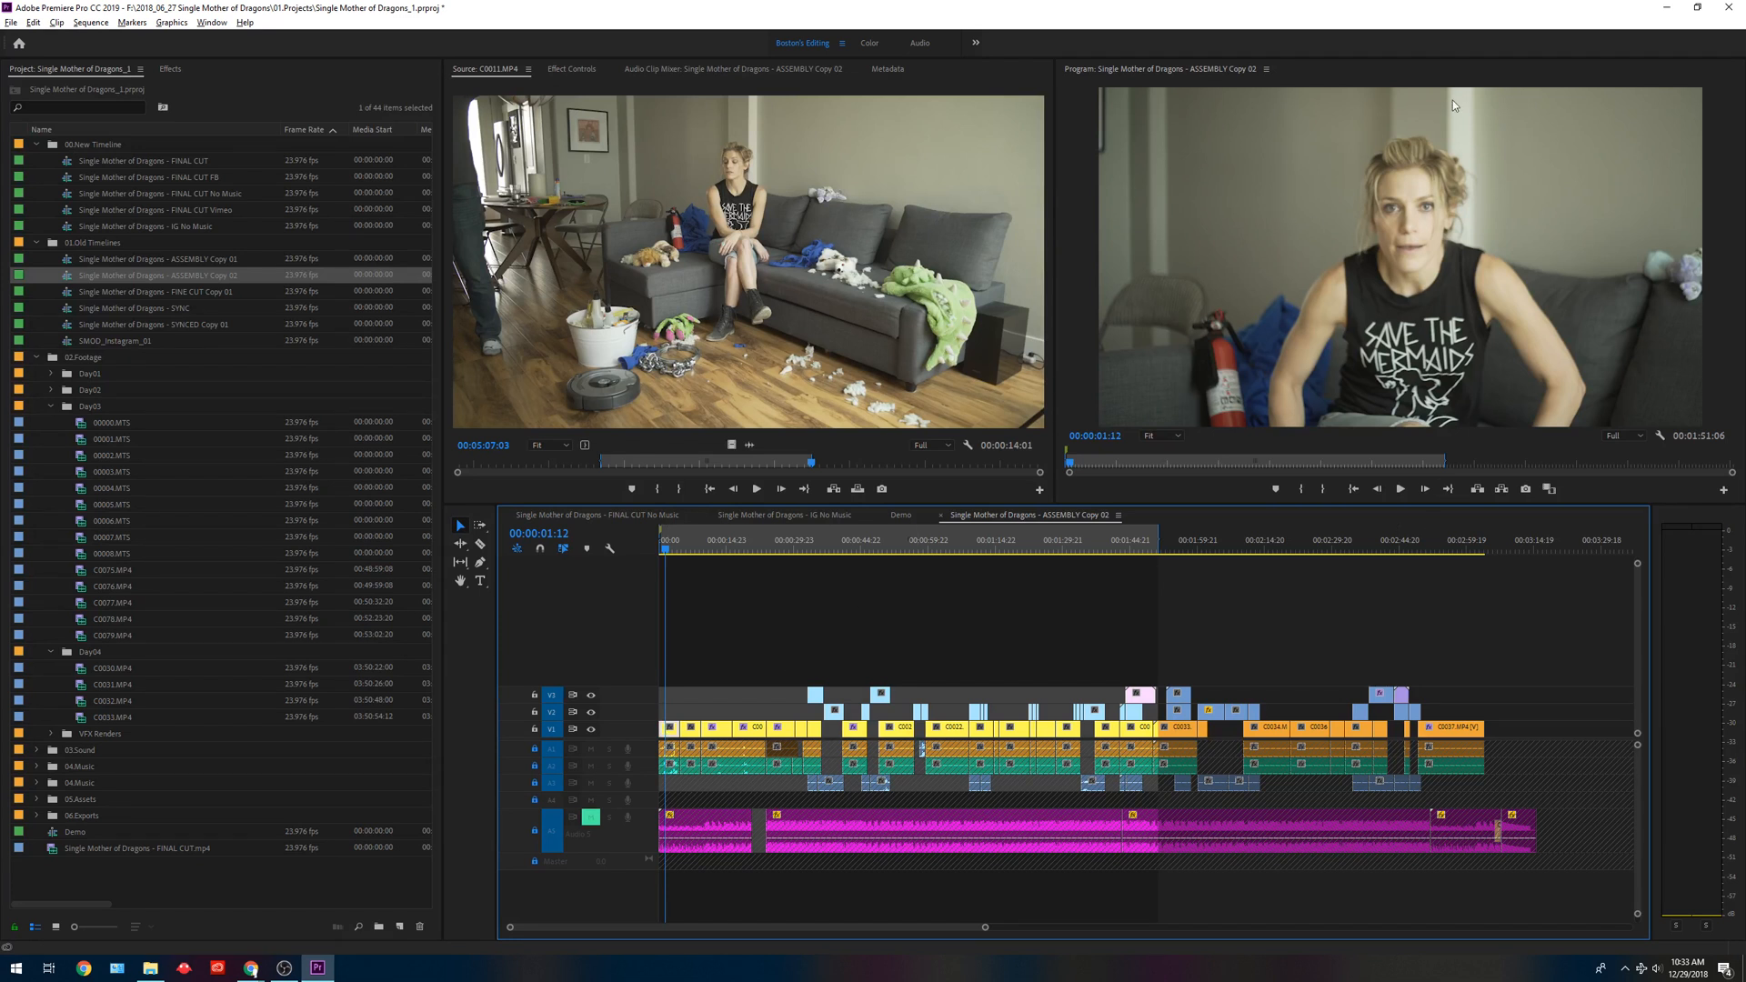
Examine the look of the footage around 00:00:18:05 and 00:00:21:14.
left_click(742, 548)
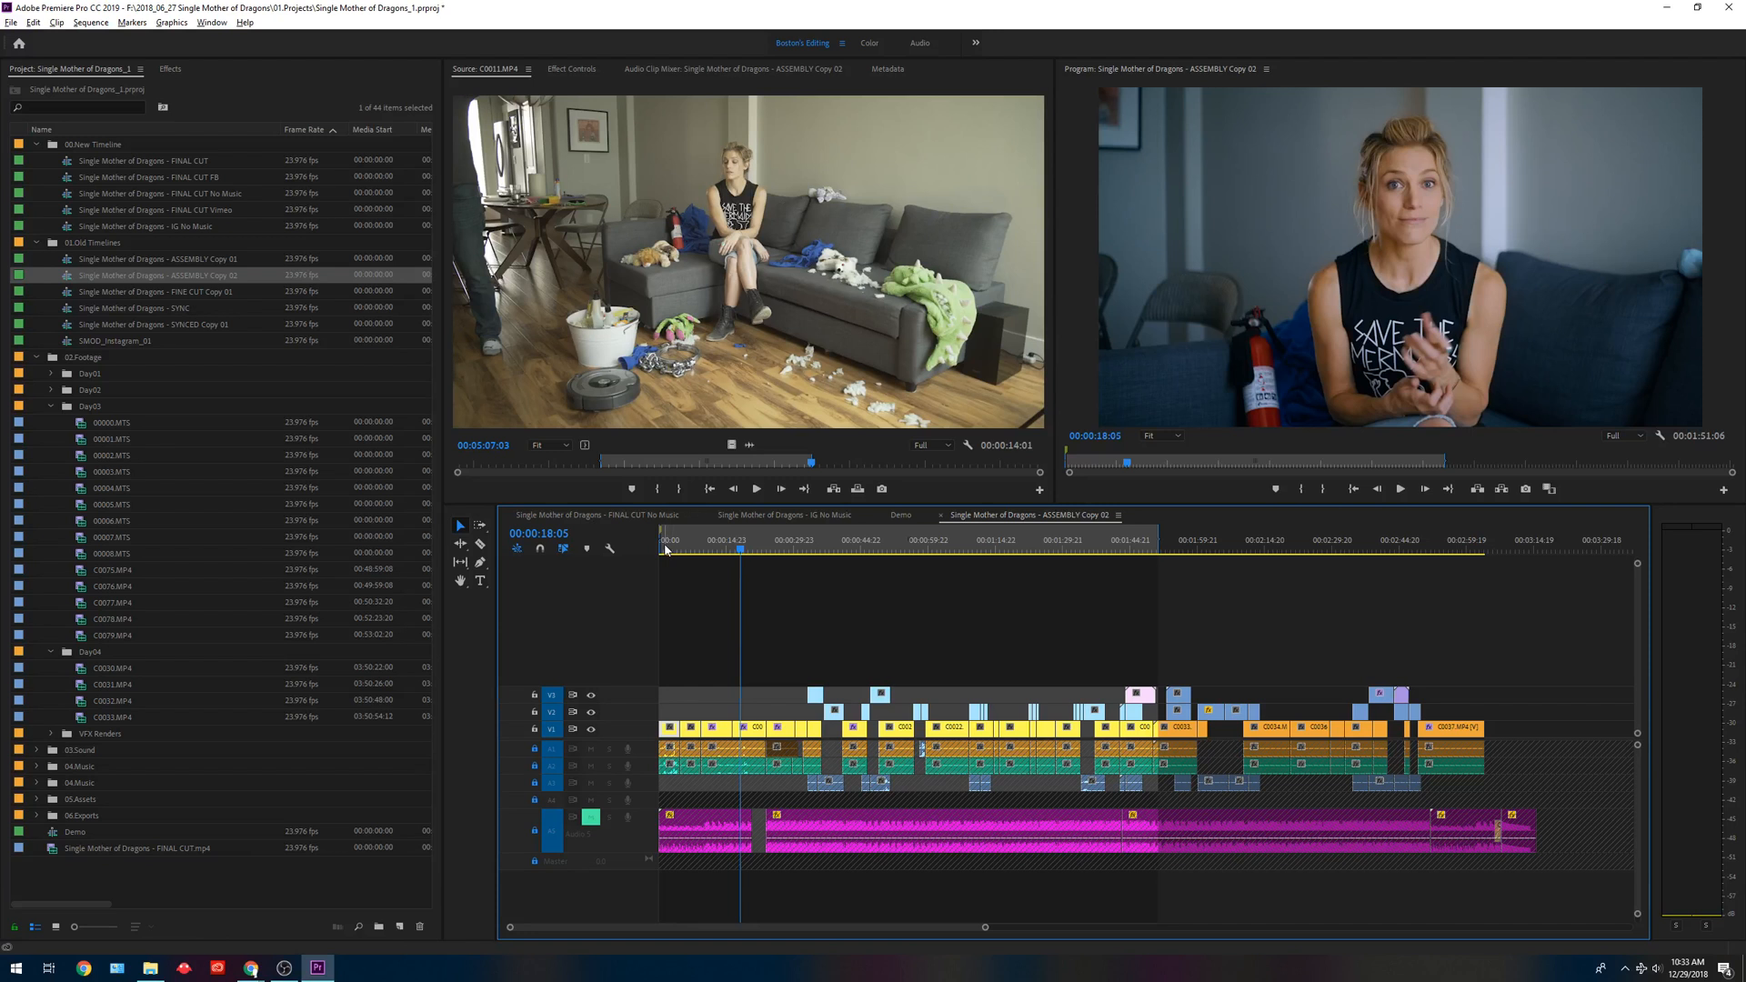
left_click(759, 549)
left_click_drag(759, 551, 756, 549)
left_click(754, 737)
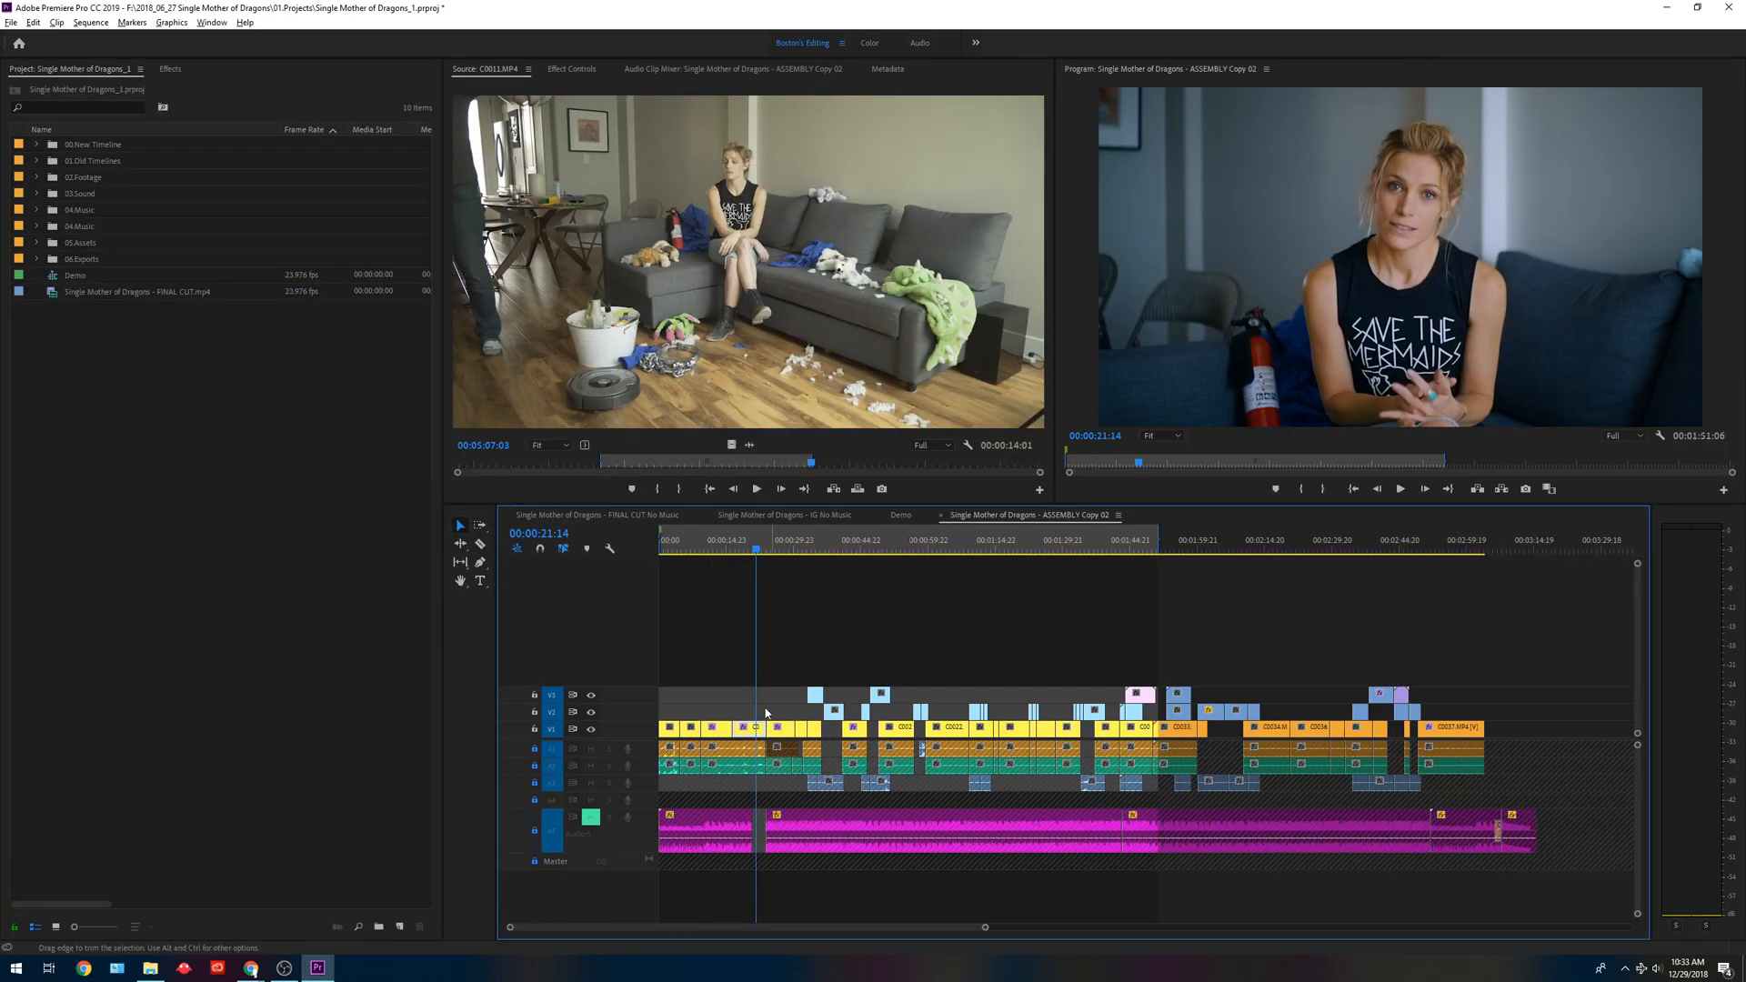
Move the playhead to 00:00:15:23 and copy the graded C0008.MP4 clip just before the split.
left_click(665, 540)
left_click(732, 541)
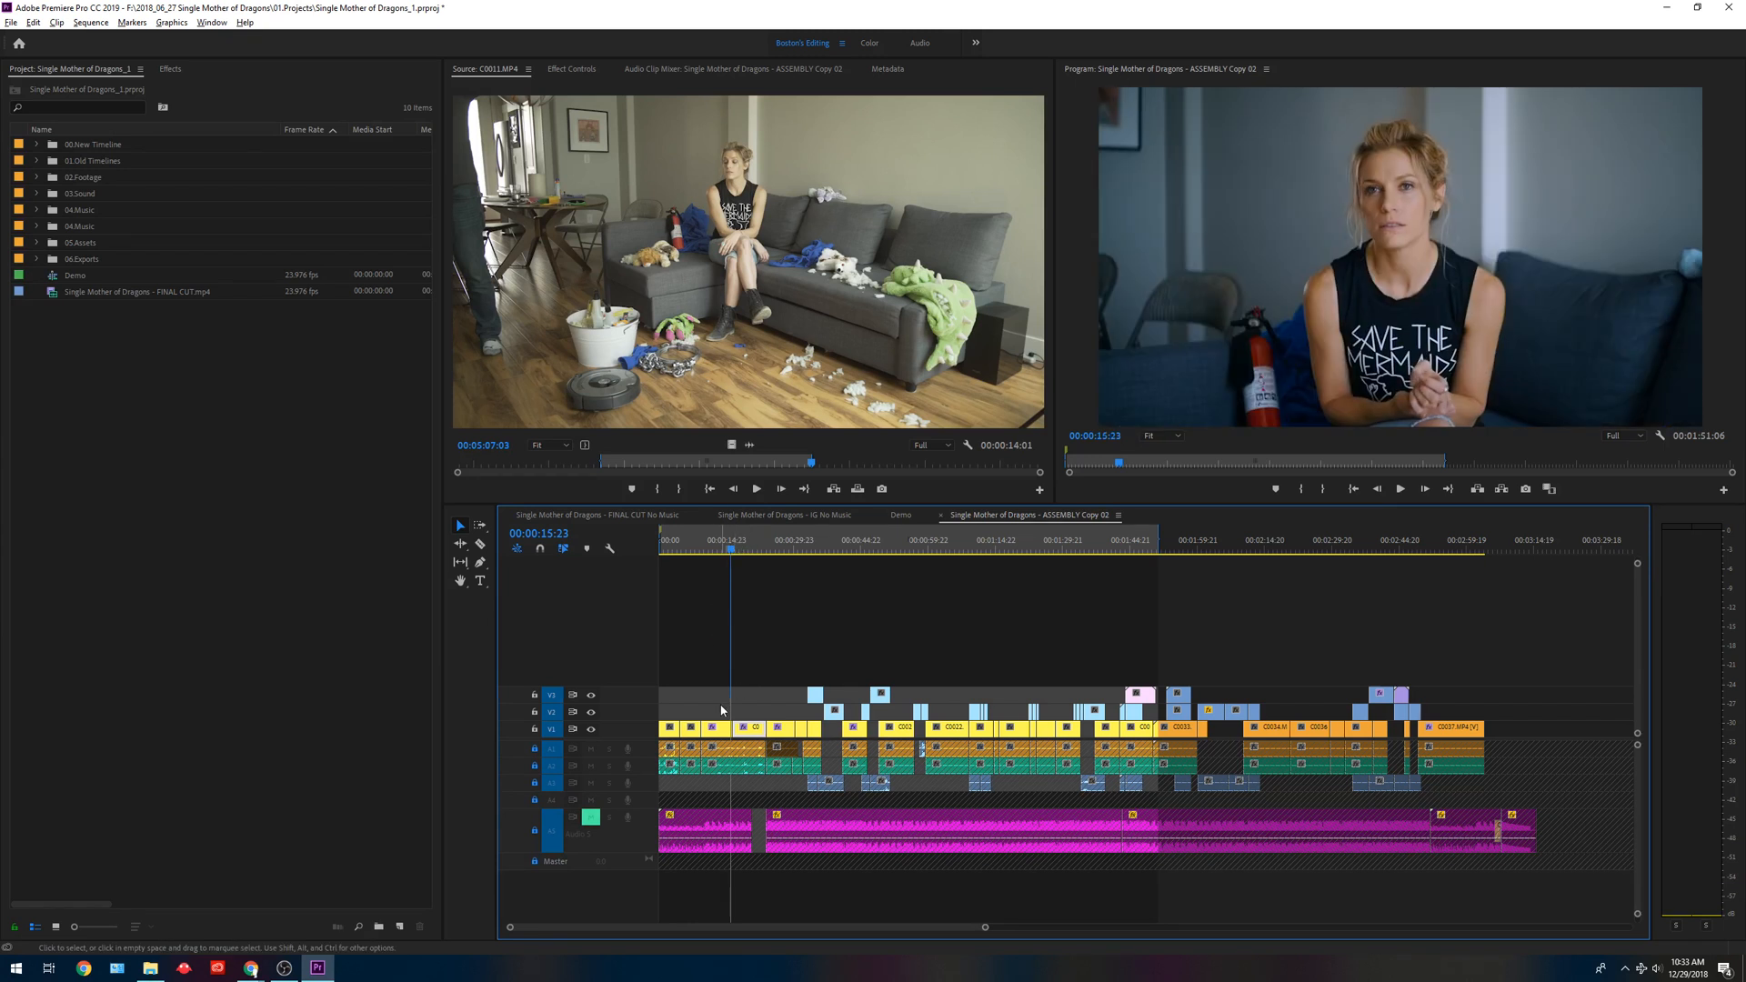
right_click(722, 731)
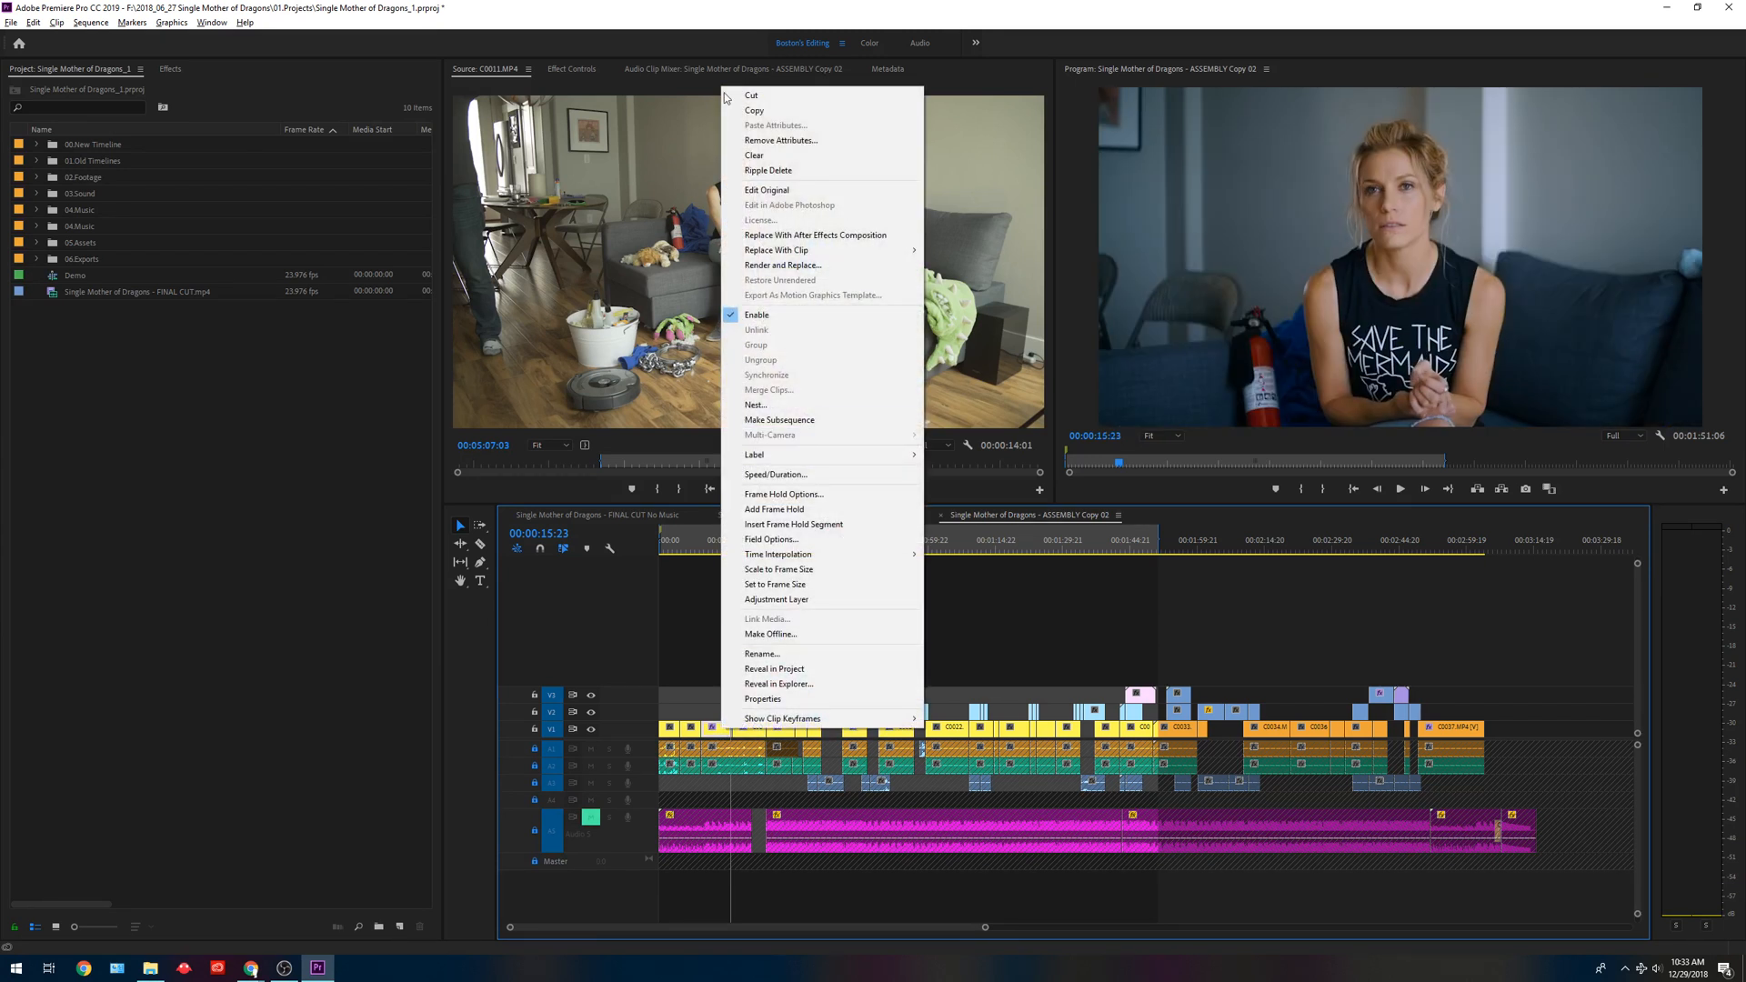
left_click(751, 110)
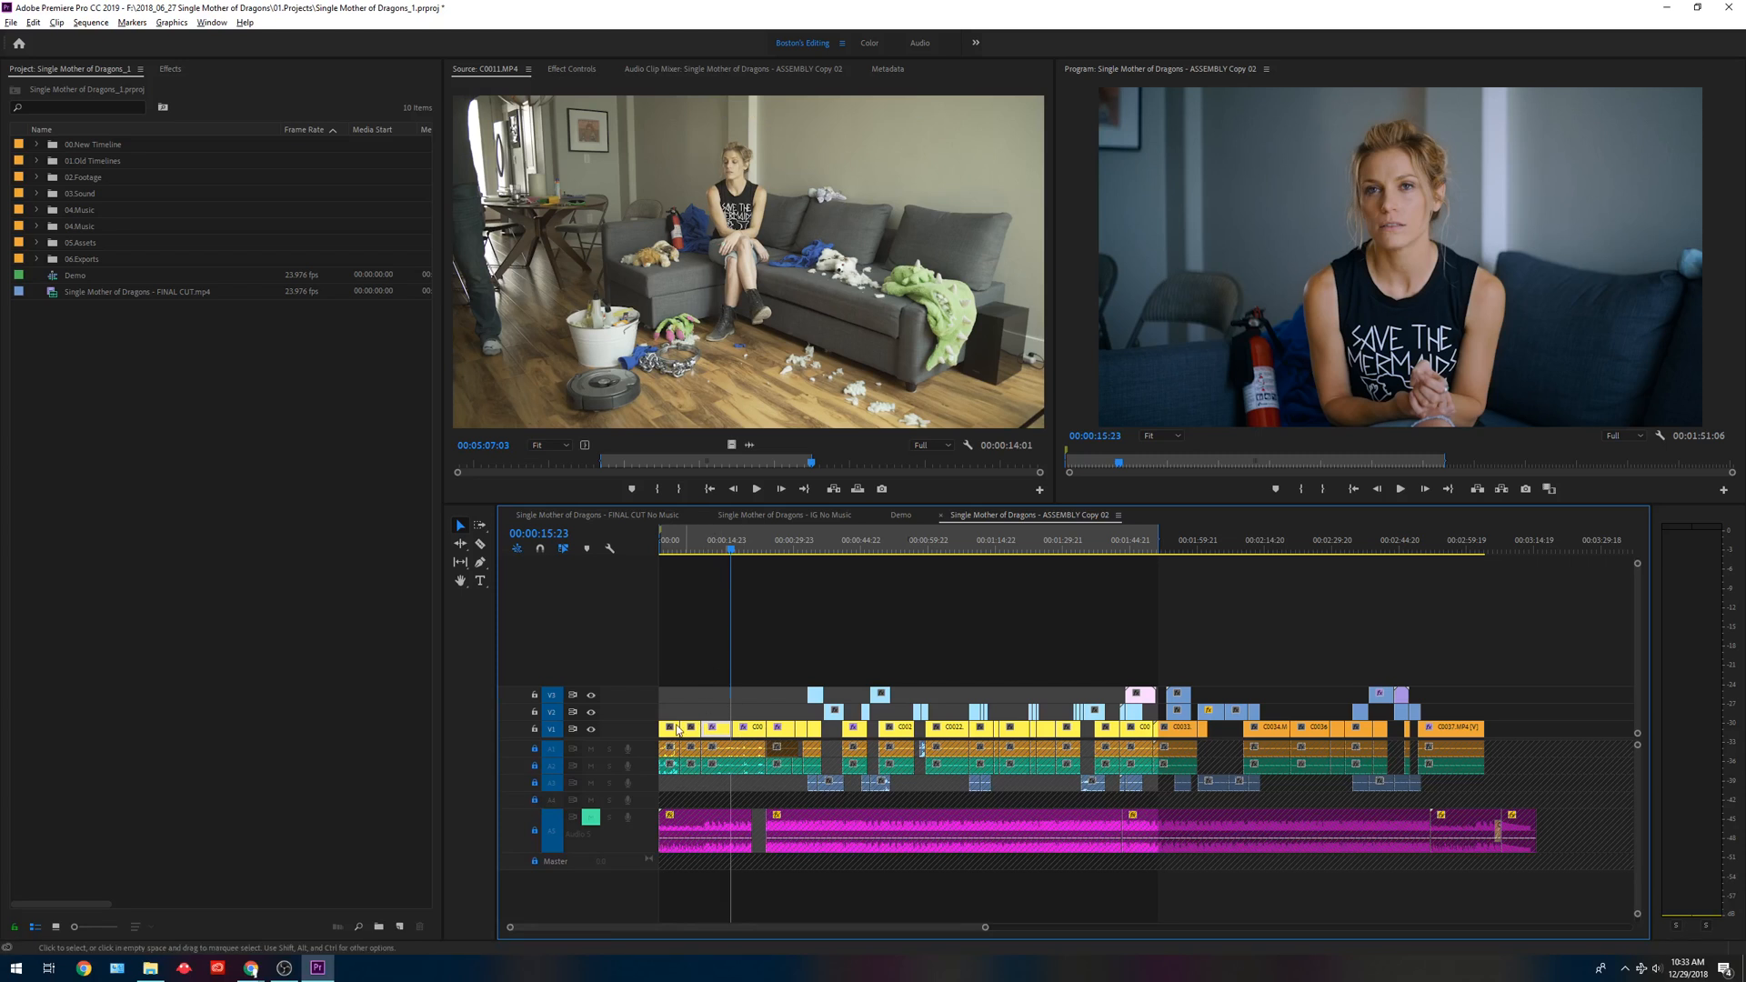
Paste the copied Motion and Lumetri Color attributes onto the first video clip, and move the playhead to 00:00:18:02 to compare the grade.
left_click(674, 542)
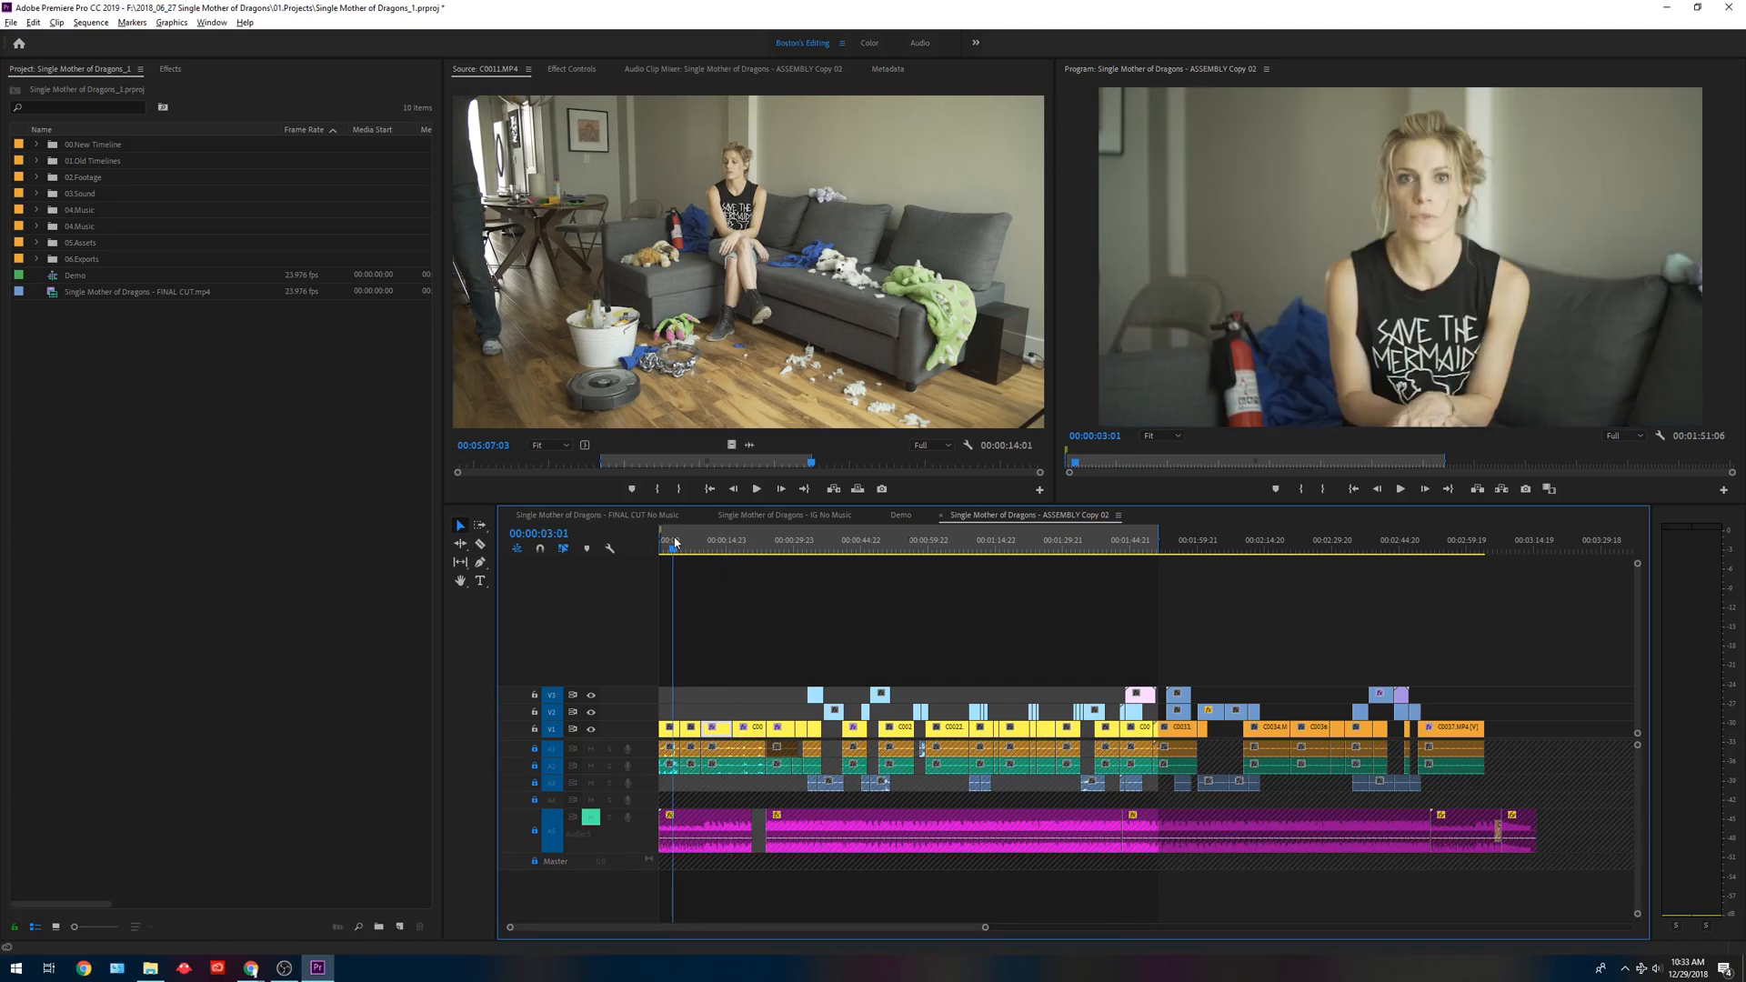
right_click(673, 735)
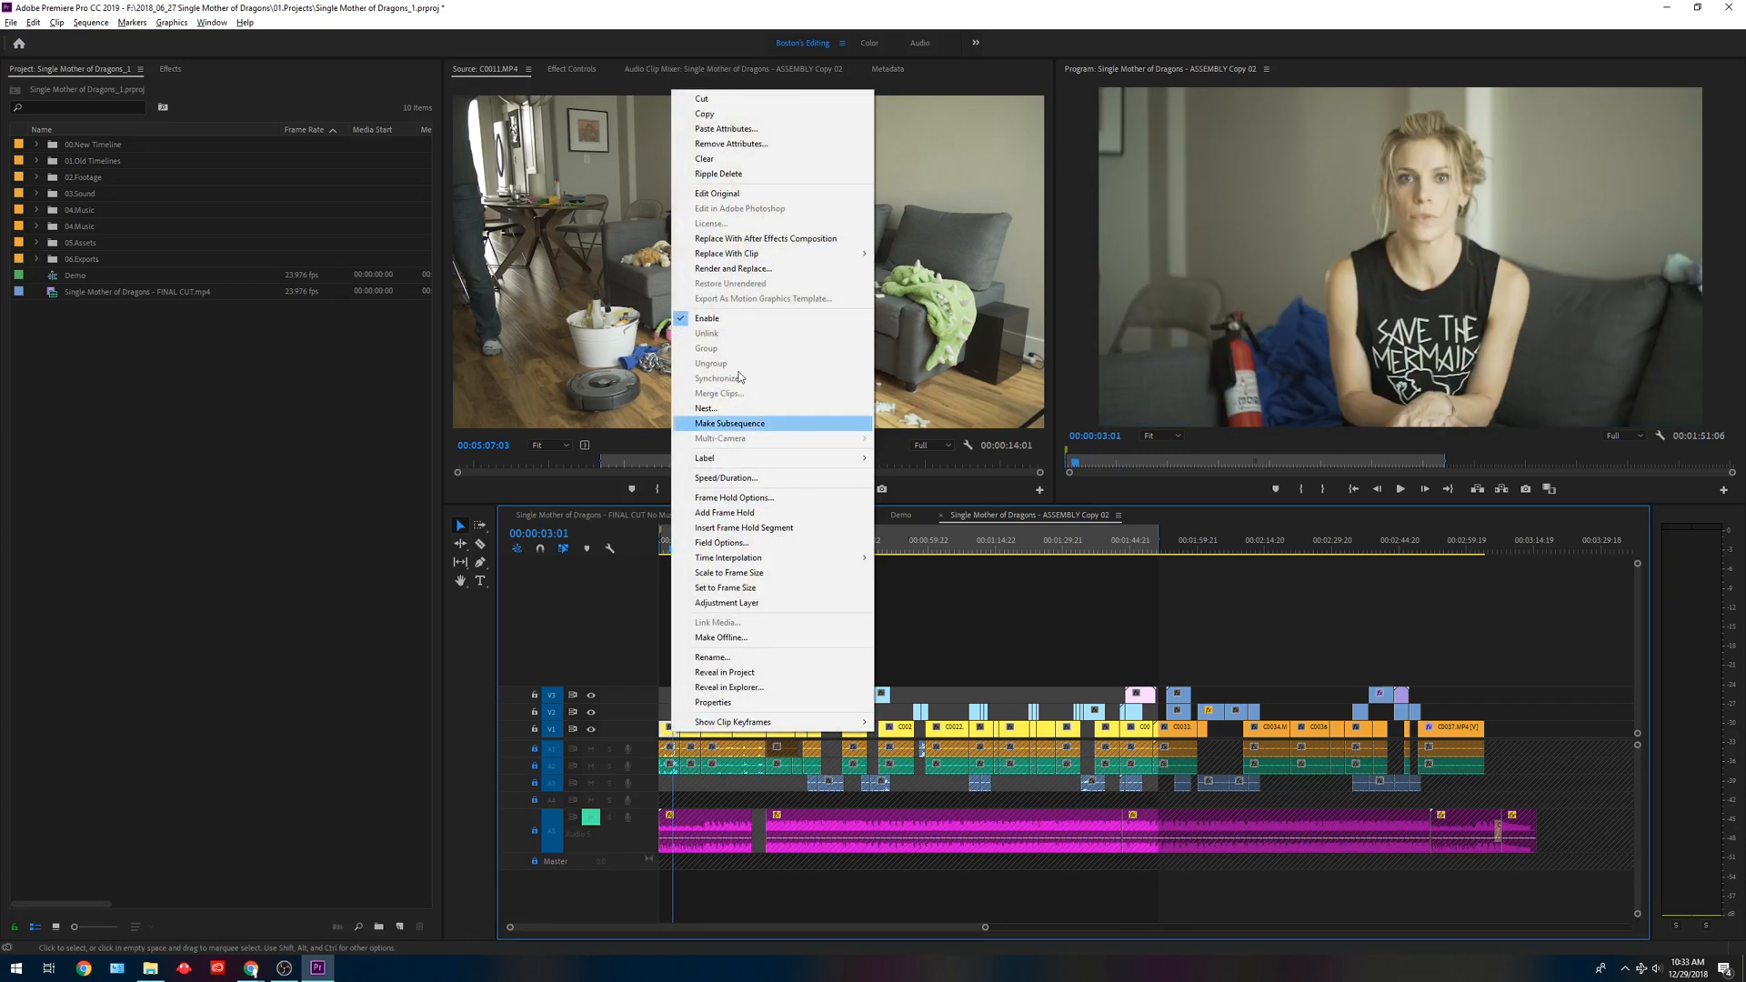
left_click(750, 128)
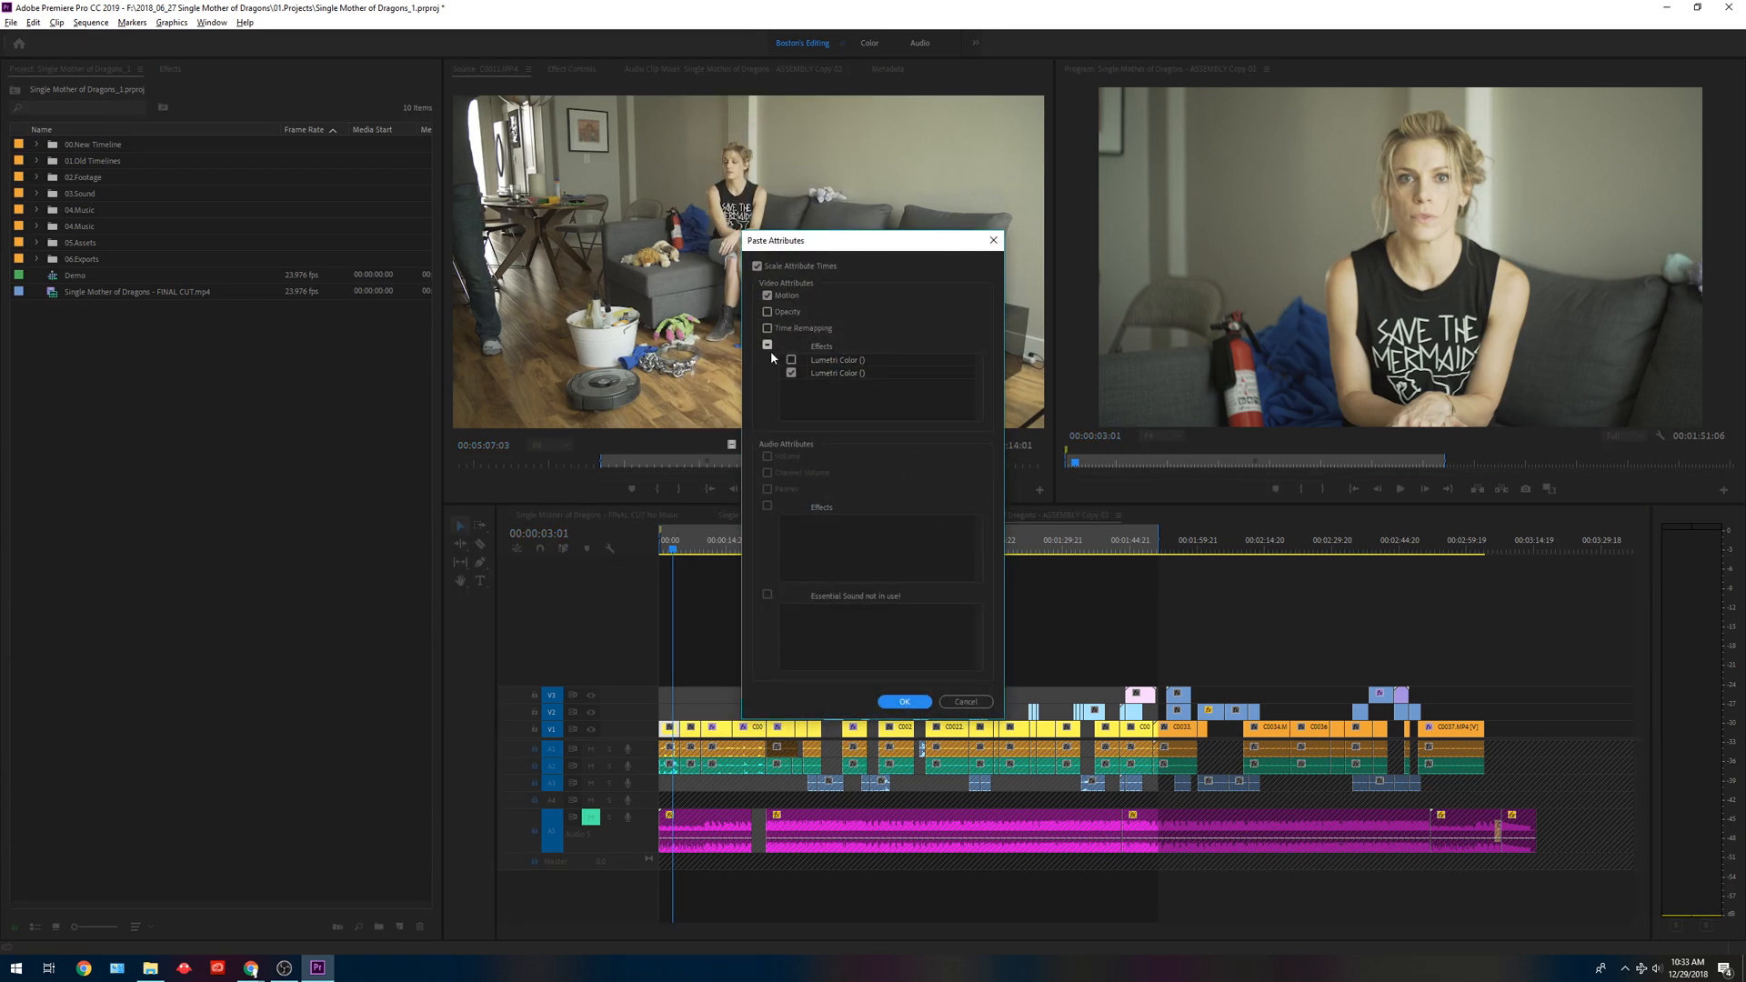
left_click(767, 346)
left_click(792, 361)
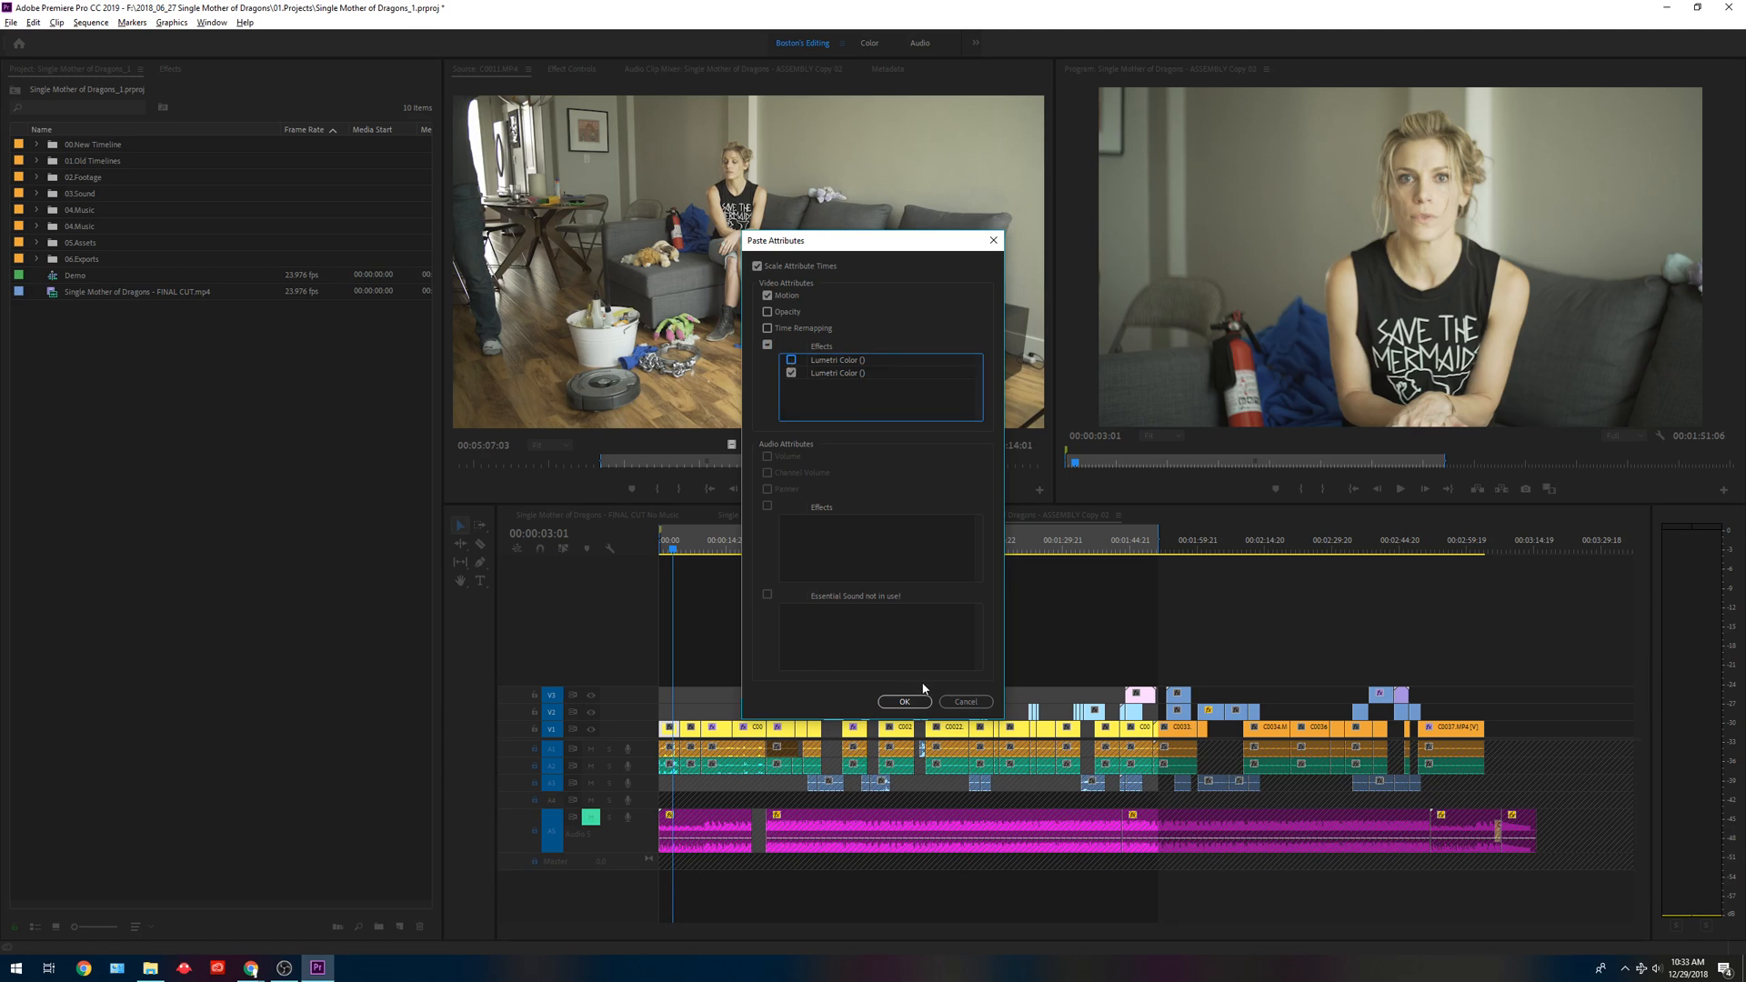
left_click(791, 360)
left_click(905, 707)
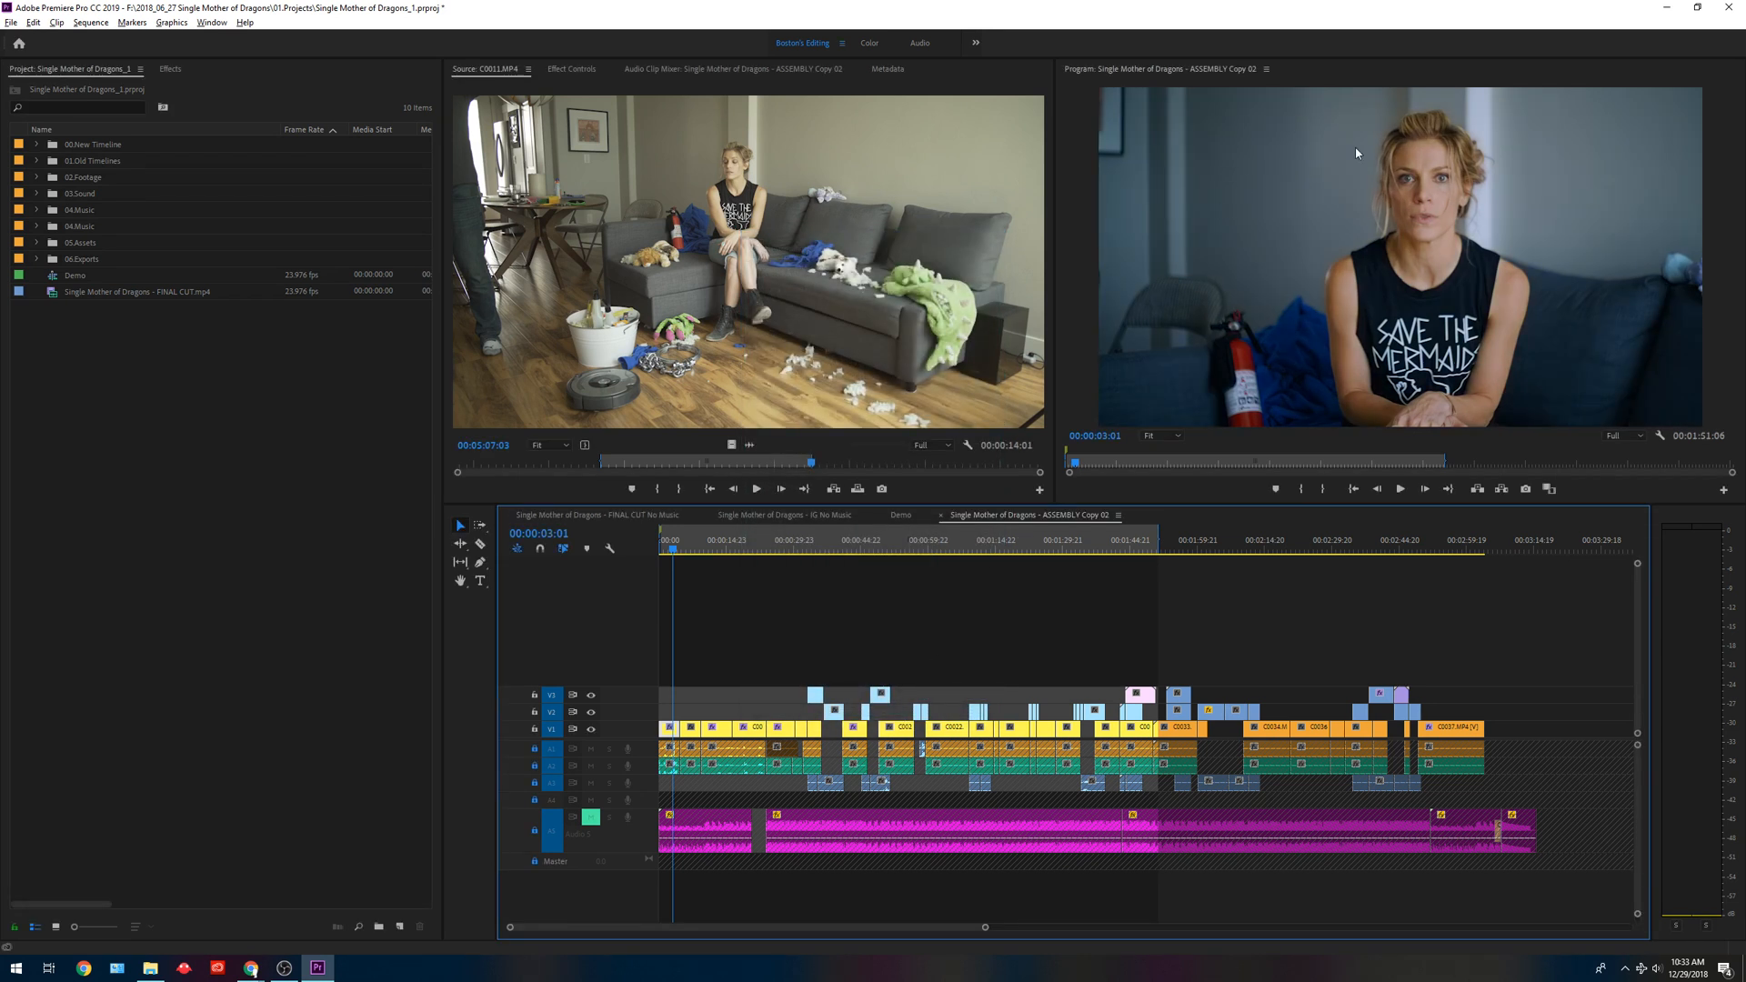
left_click(742, 542)
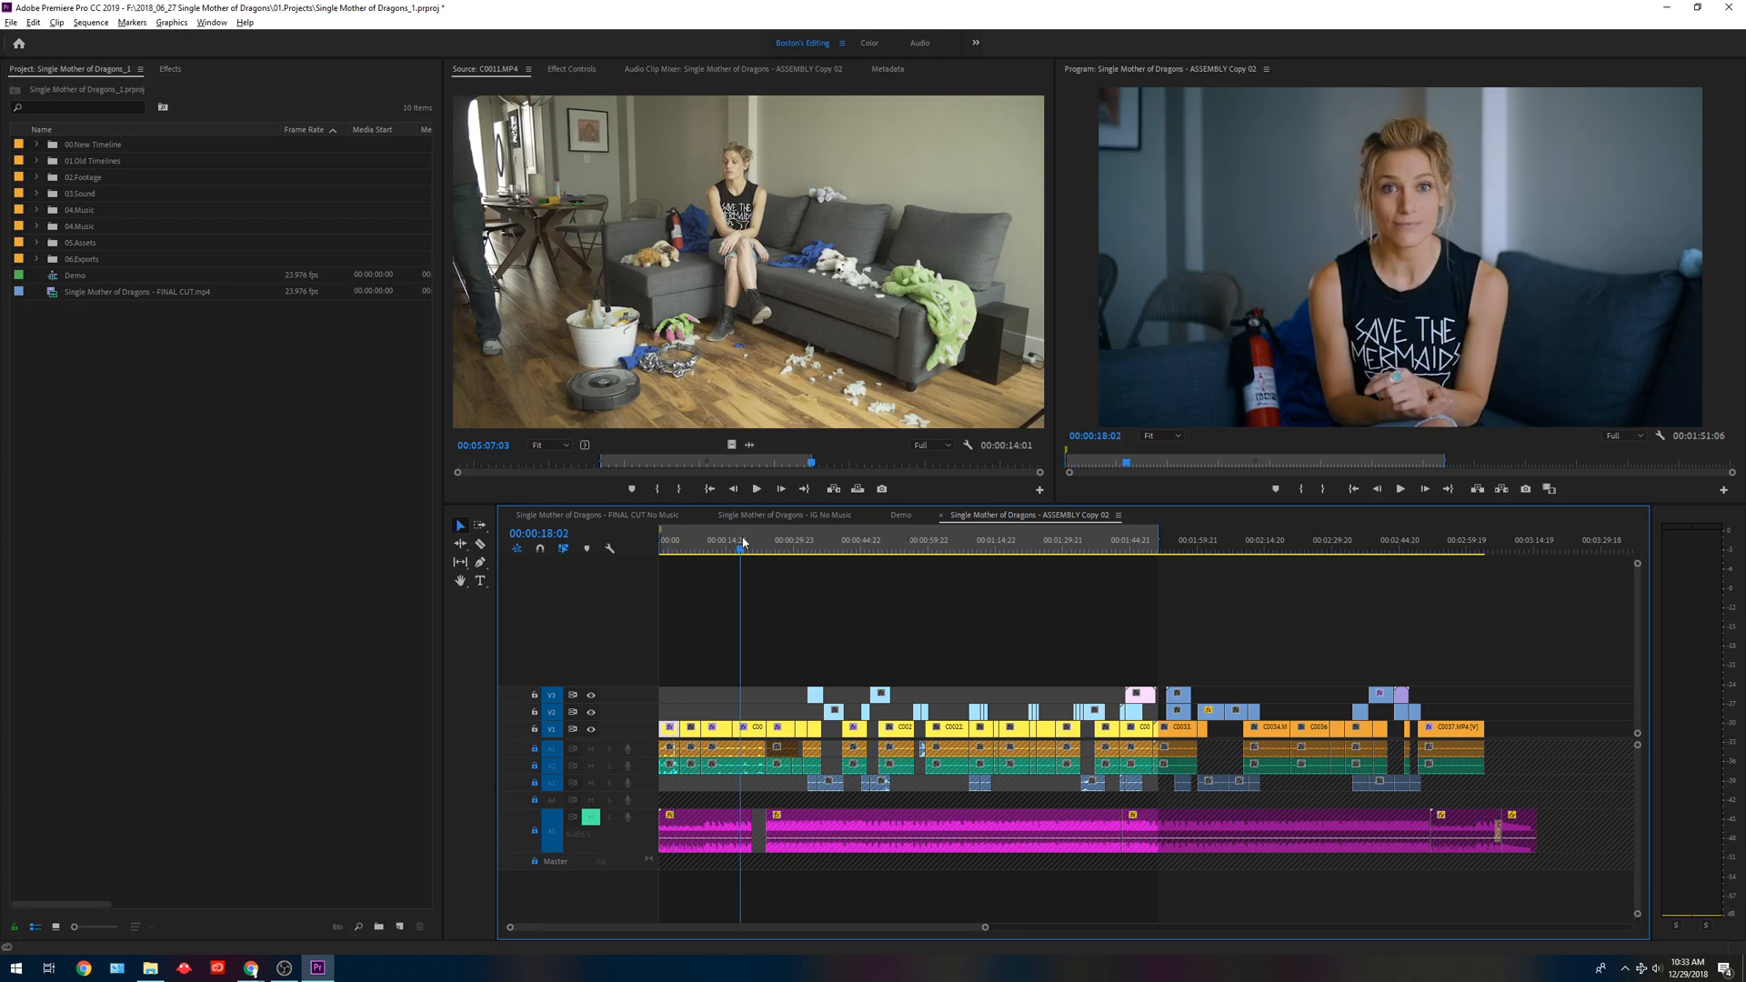
Move the playhead to the end of the sequence at 00:03:15:12 and mark the Out point there.
left_click(665, 541)
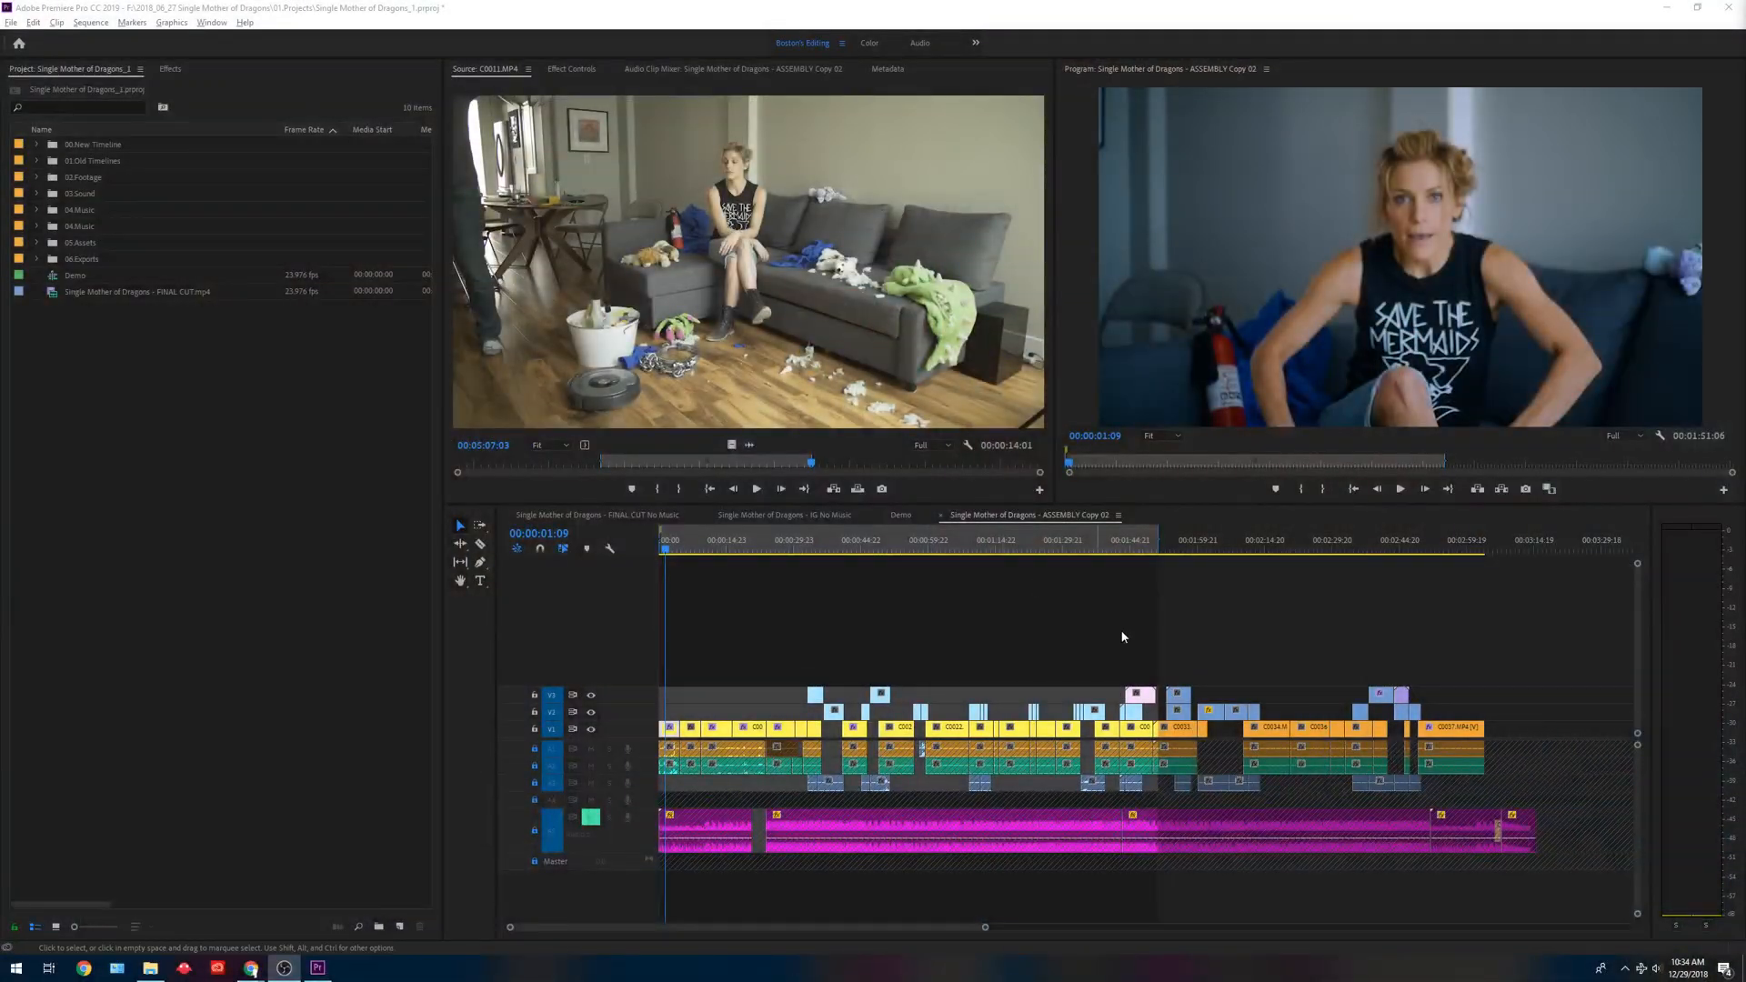
left_click(1123, 636)
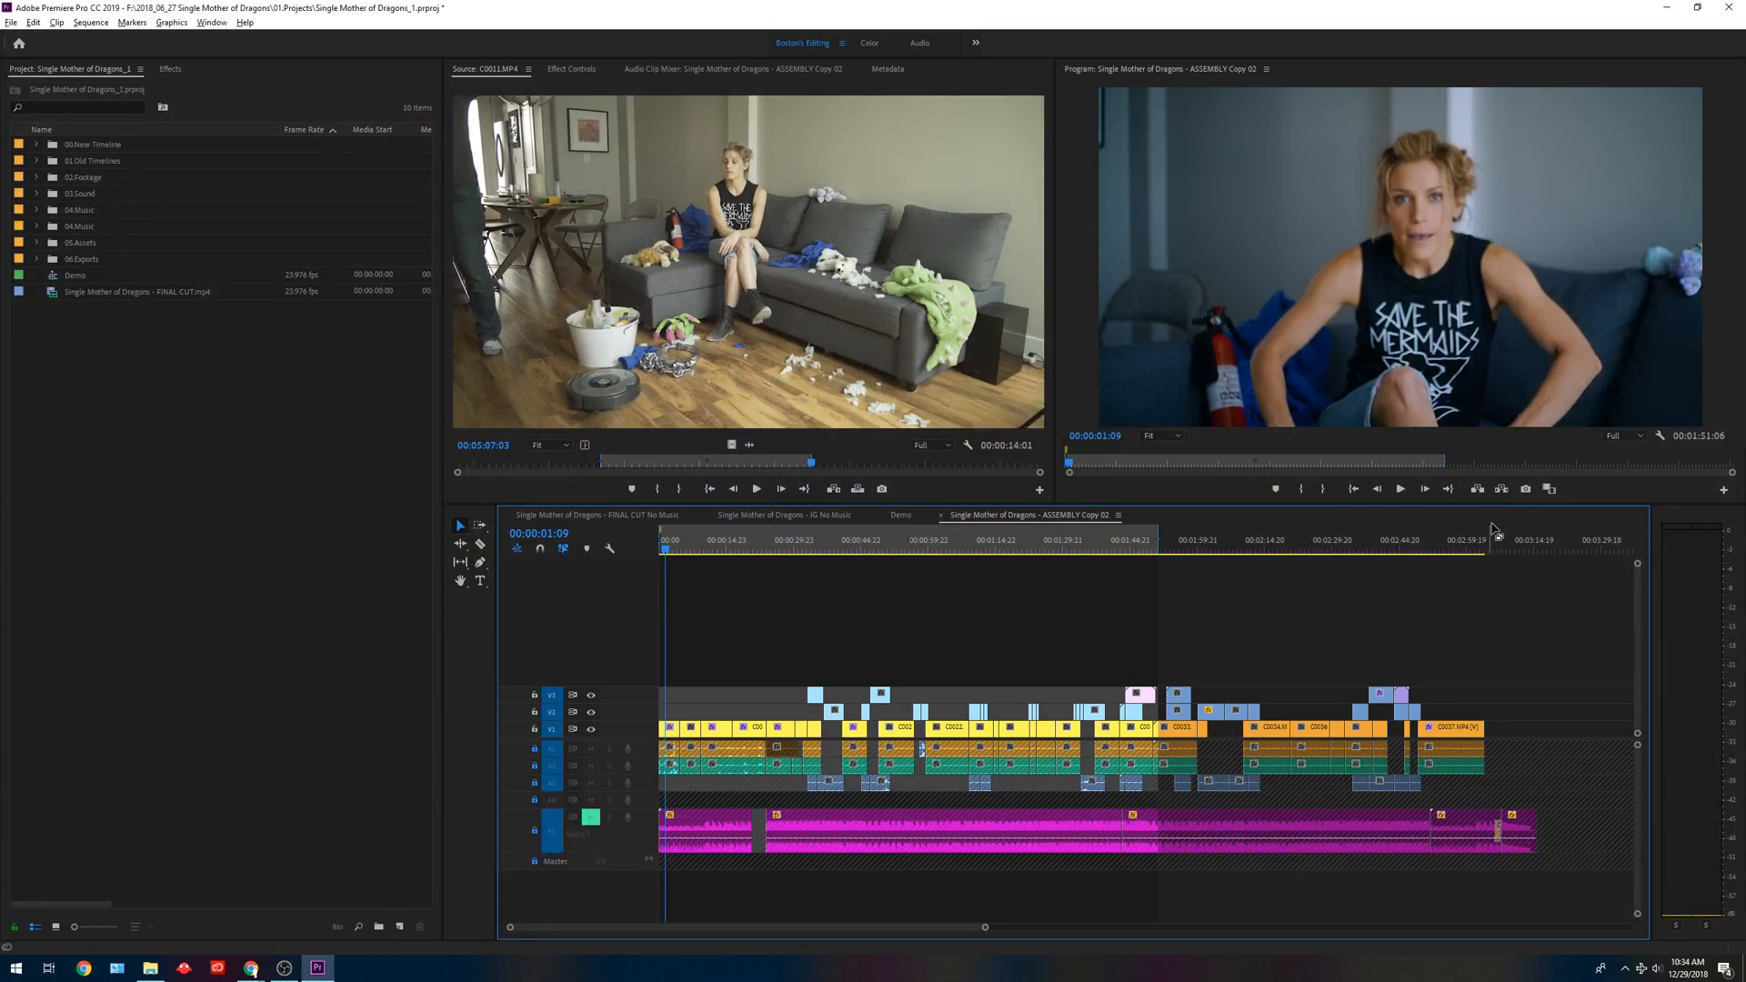
left_click(1551, 542)
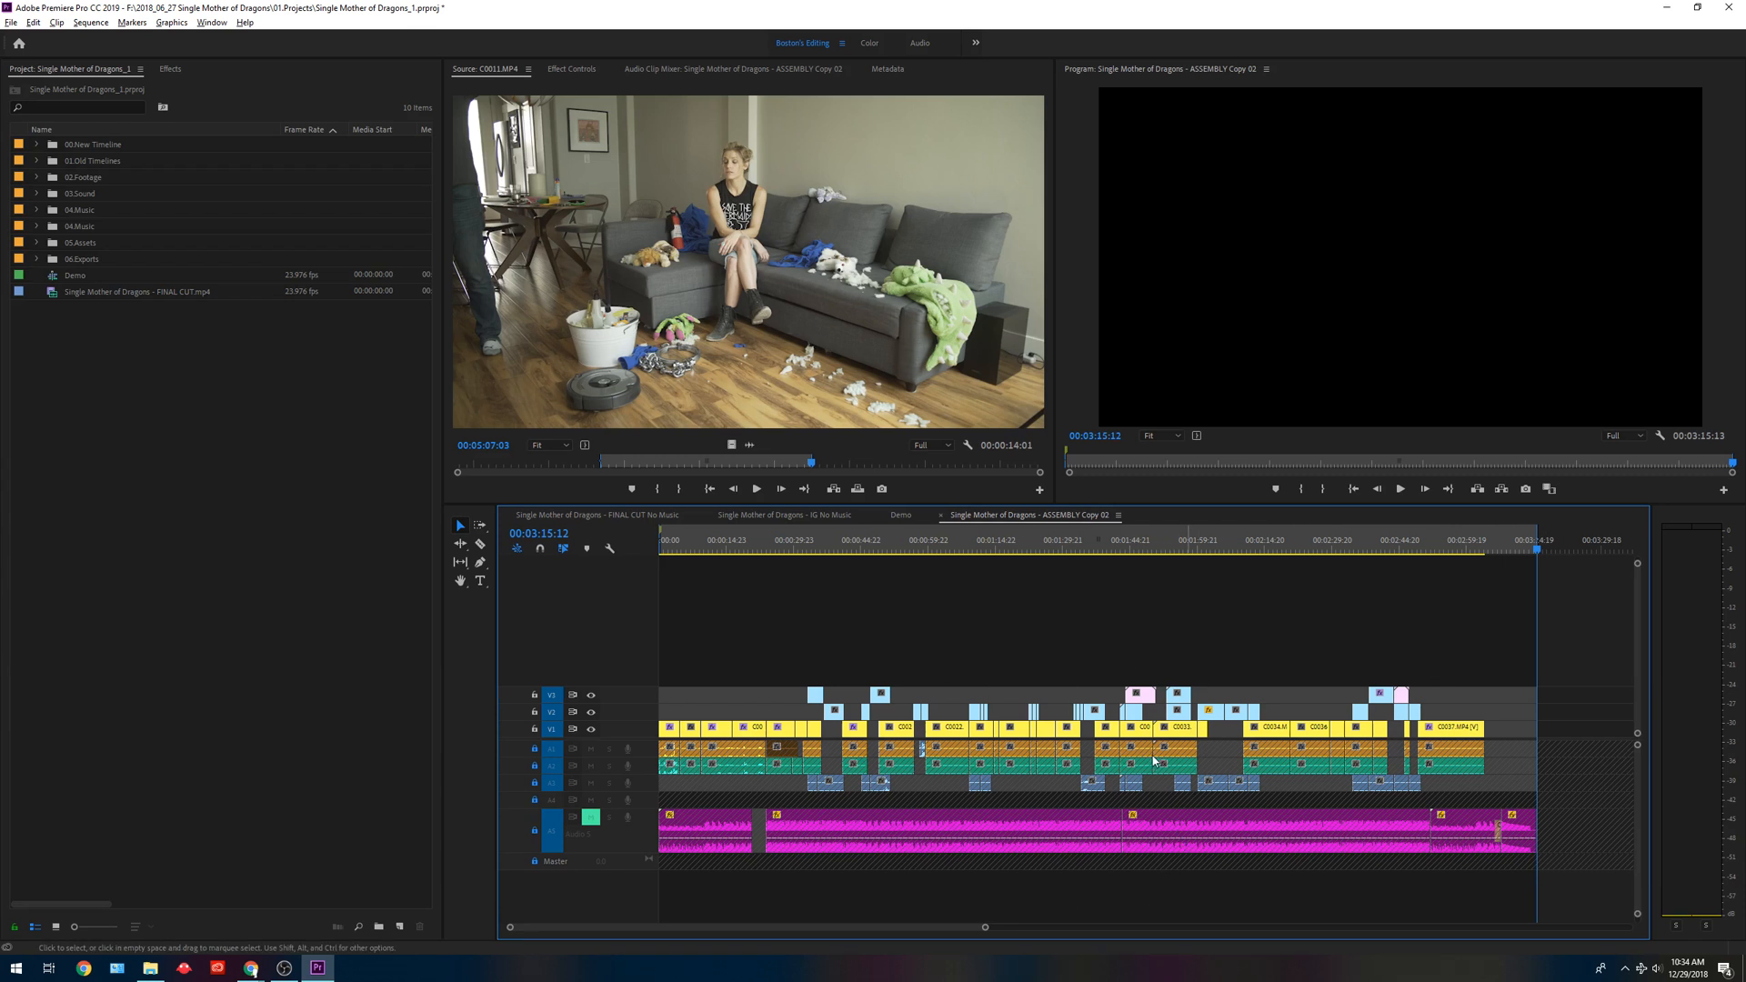
Open the export settings, enable audio export, examine the available formats with H.264 selected, and close without exporting.
key("ctrl+m")
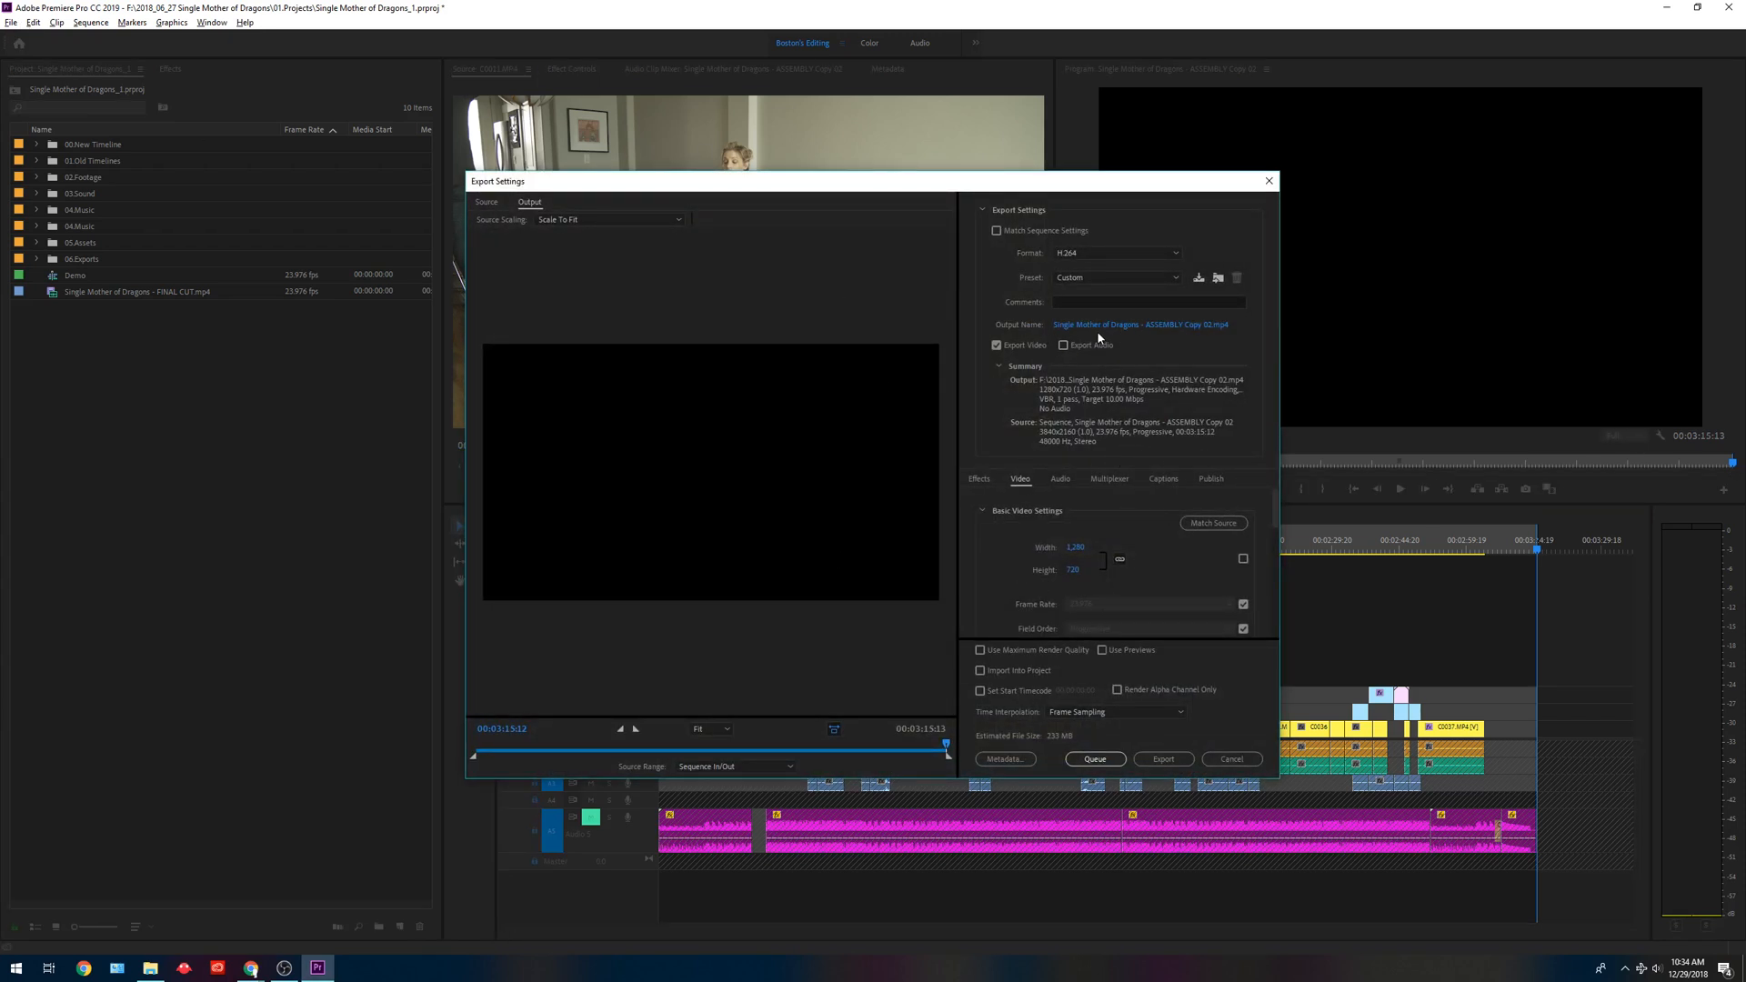
left_click(1063, 344)
left_click(1125, 252)
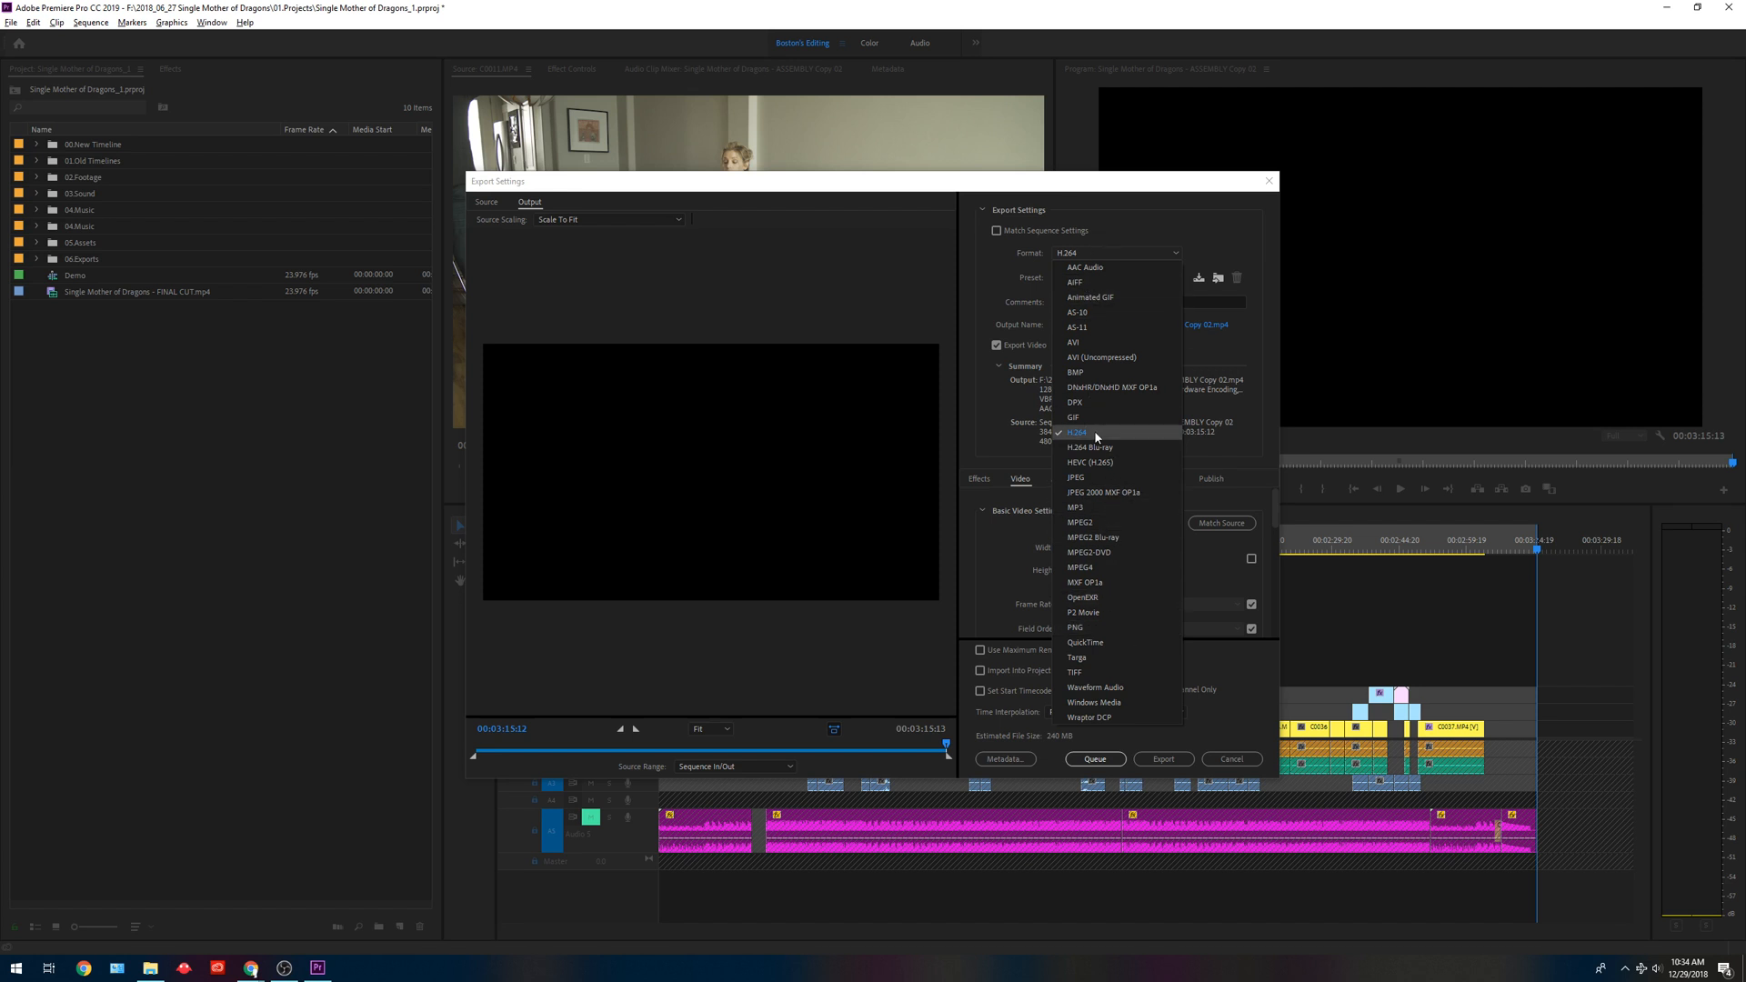
left_click(993, 269)
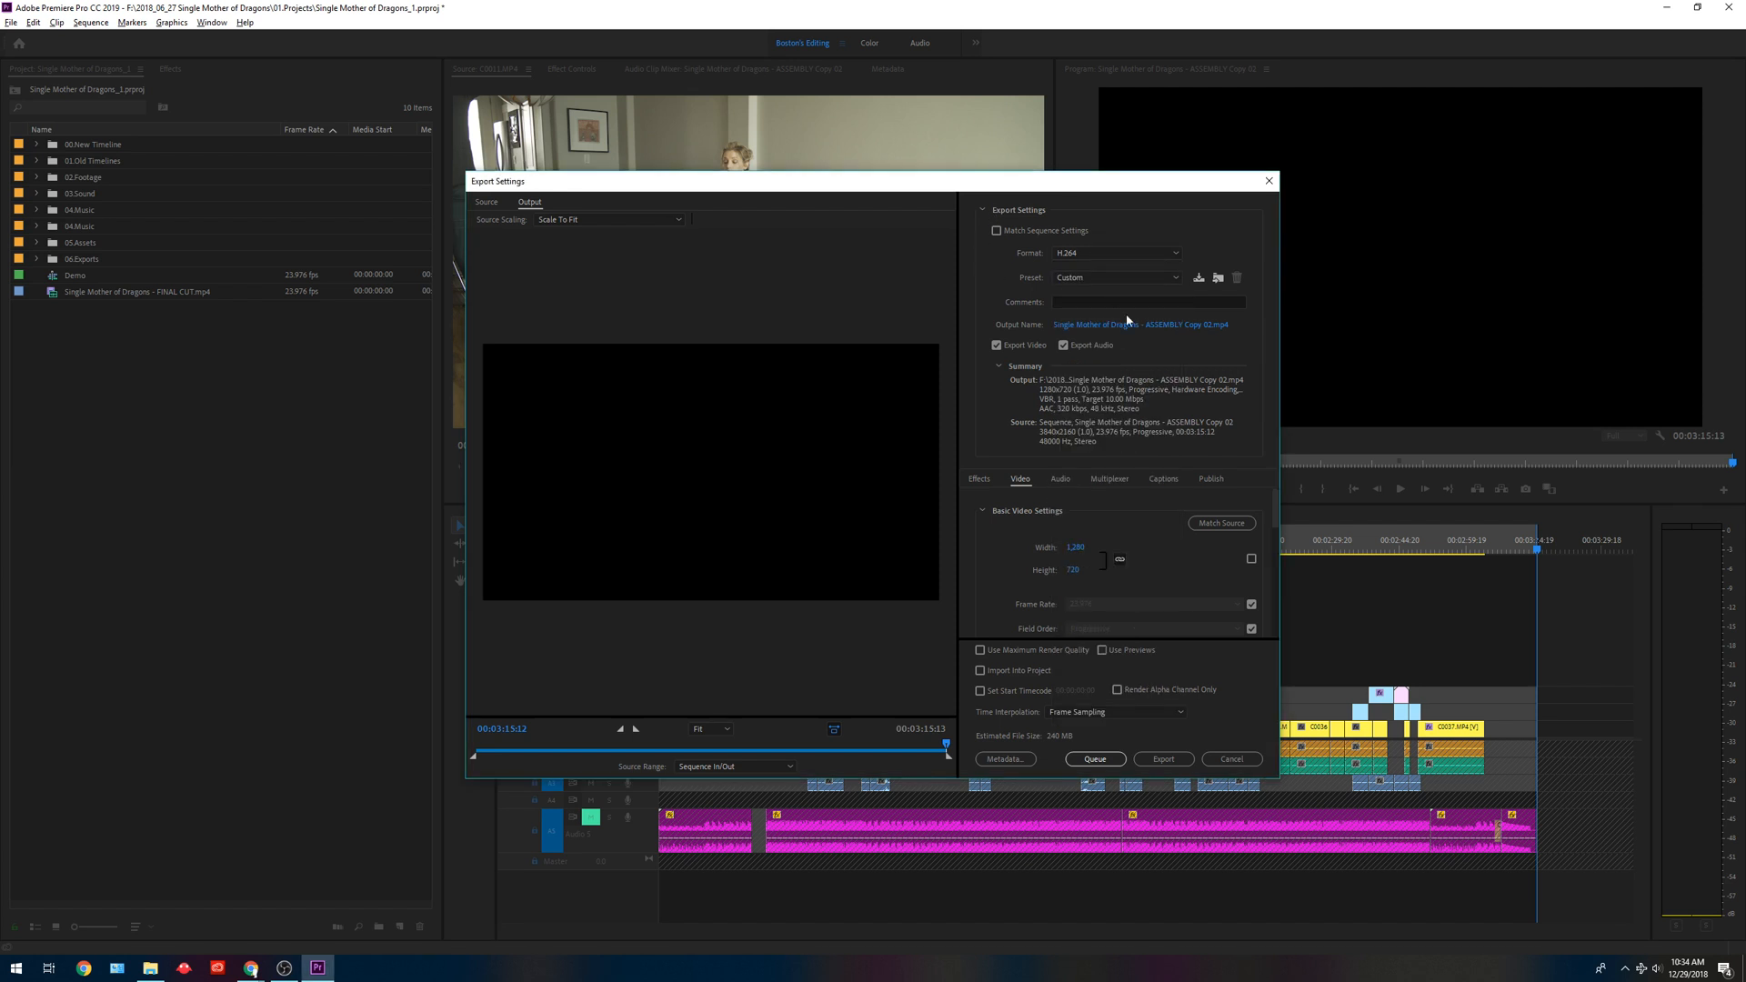
left_click(1233, 759)
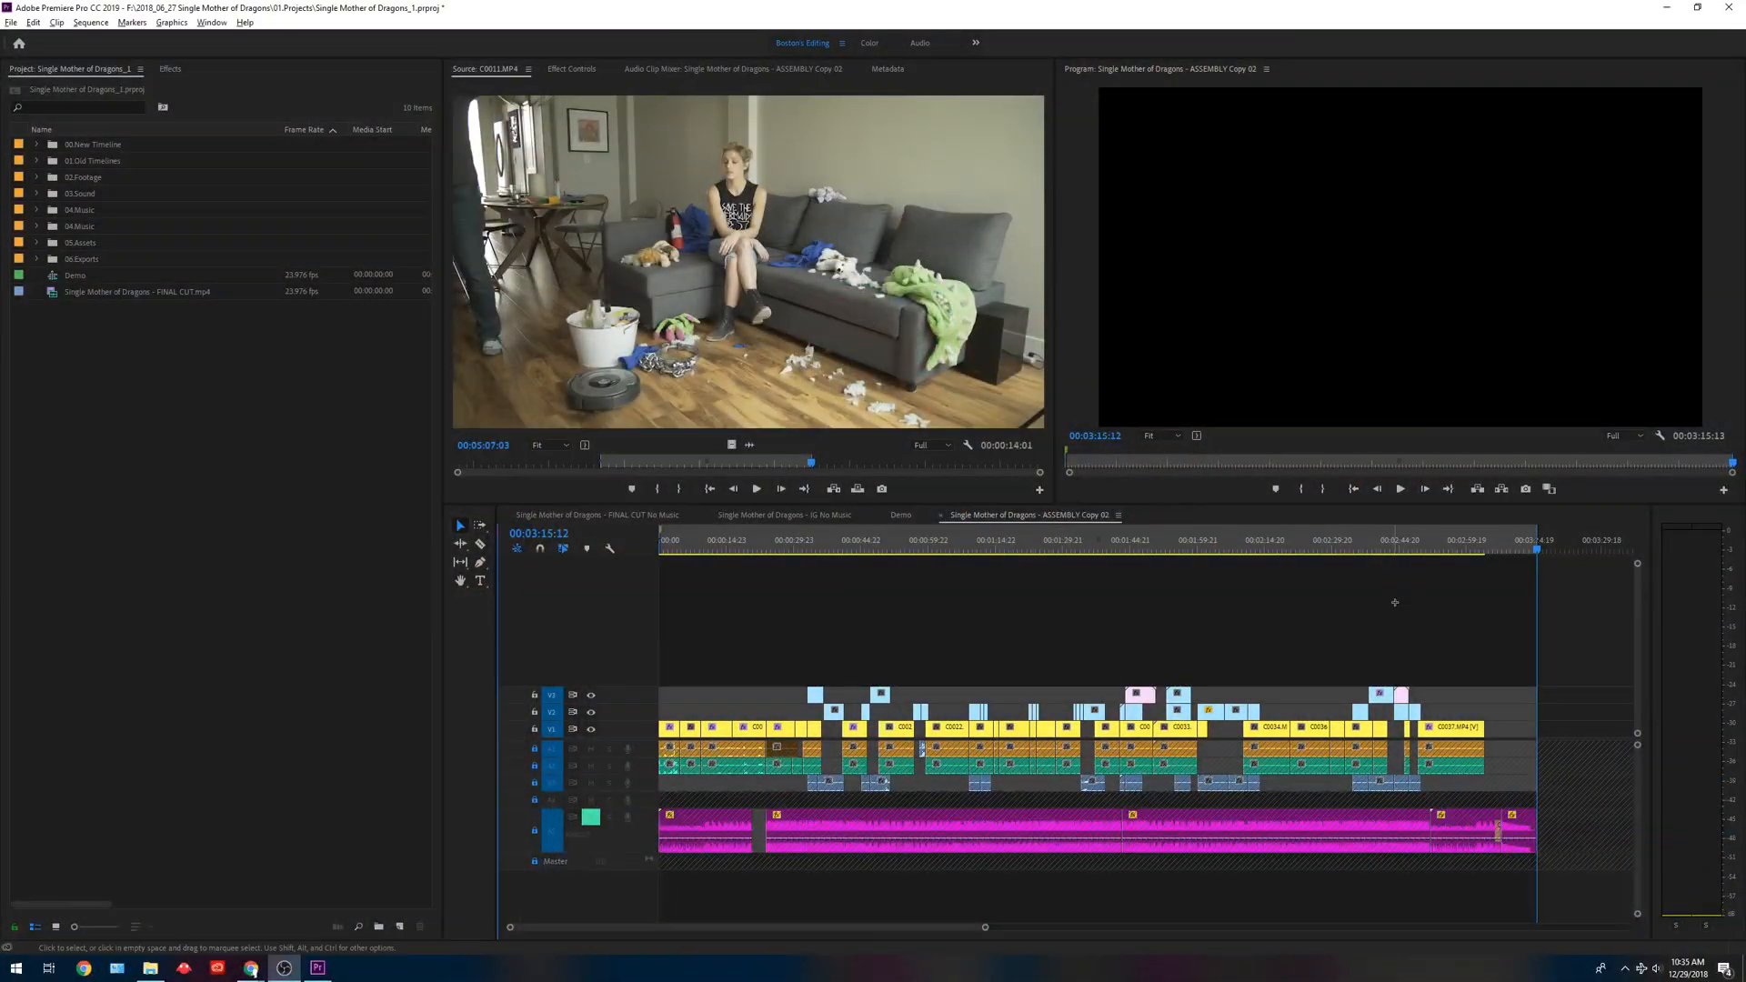
Copy all clips in the sequence and paste them after the end of the original edit, leaving a short gap.
left_click(1396, 602)
key("equal")
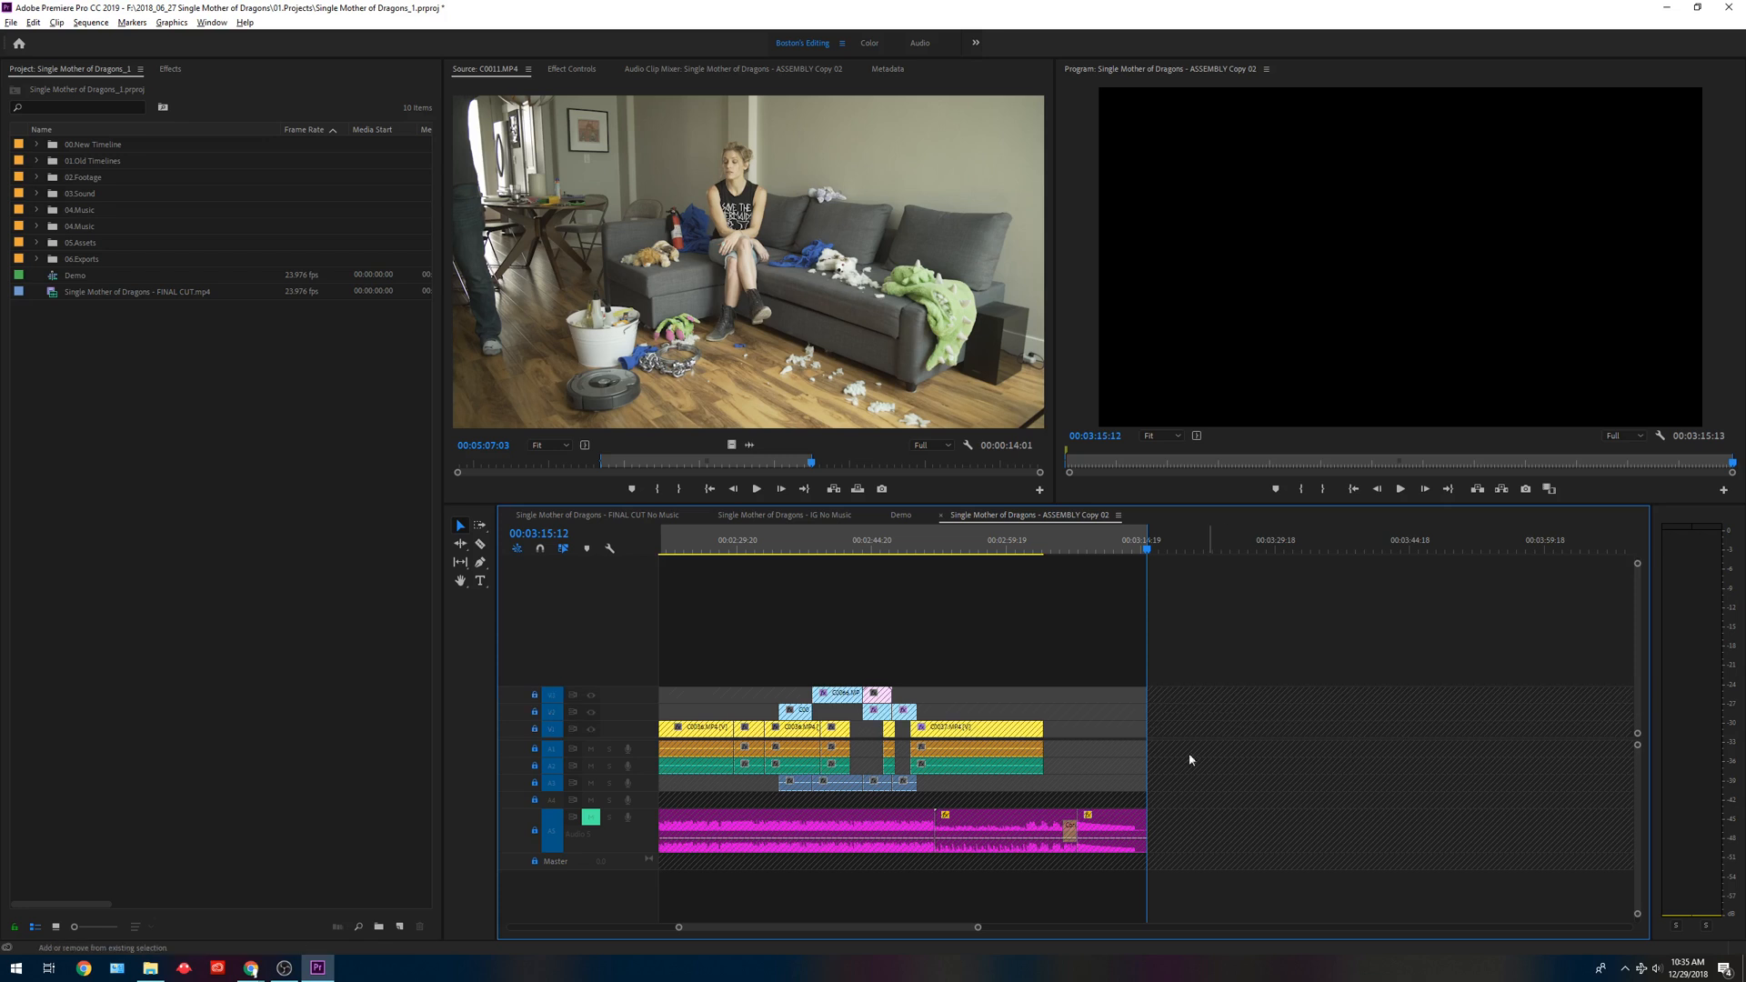
left_click_drag(1213, 625, 418, 962)
key("backslash")
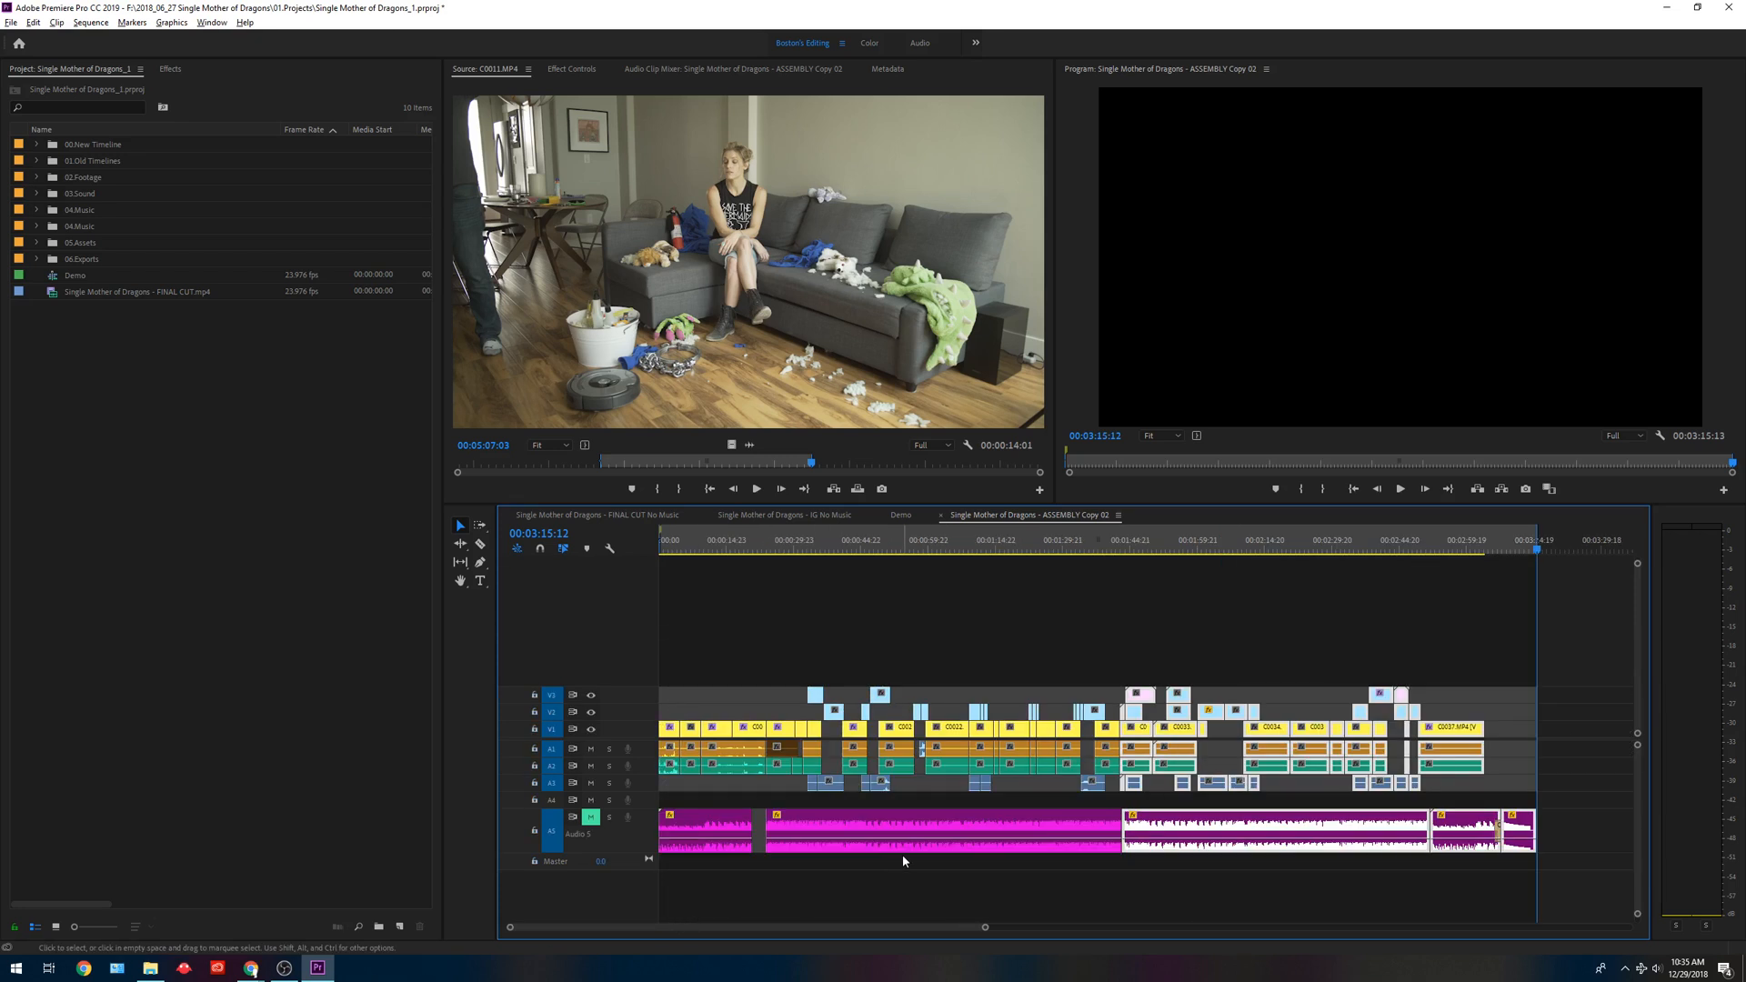
key("ctrl+a")
left_click(1598, 549)
key("ctrl+v")
key("backslash")
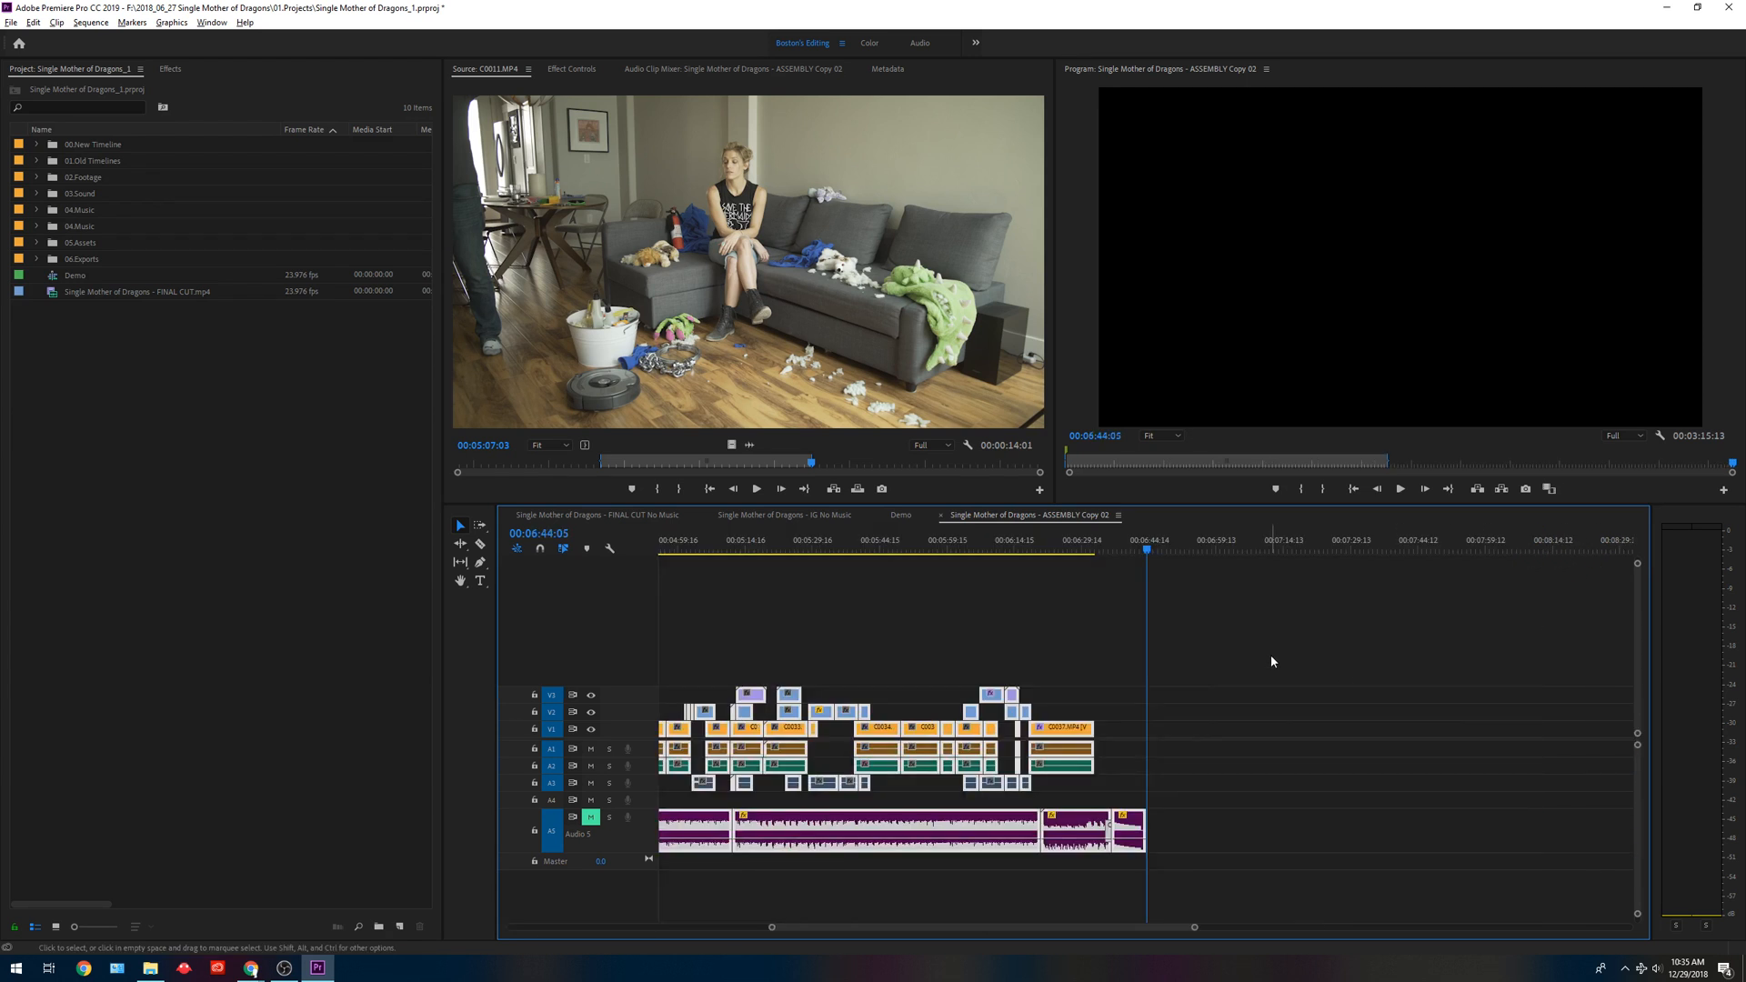
Queue the sequence's In/Out range for H.264 export, with the playhead at 00:02:30:11, previewing the frame at 00:02:09:23 in the export settings.
left_click_drag(1061, 544, 987, 544)
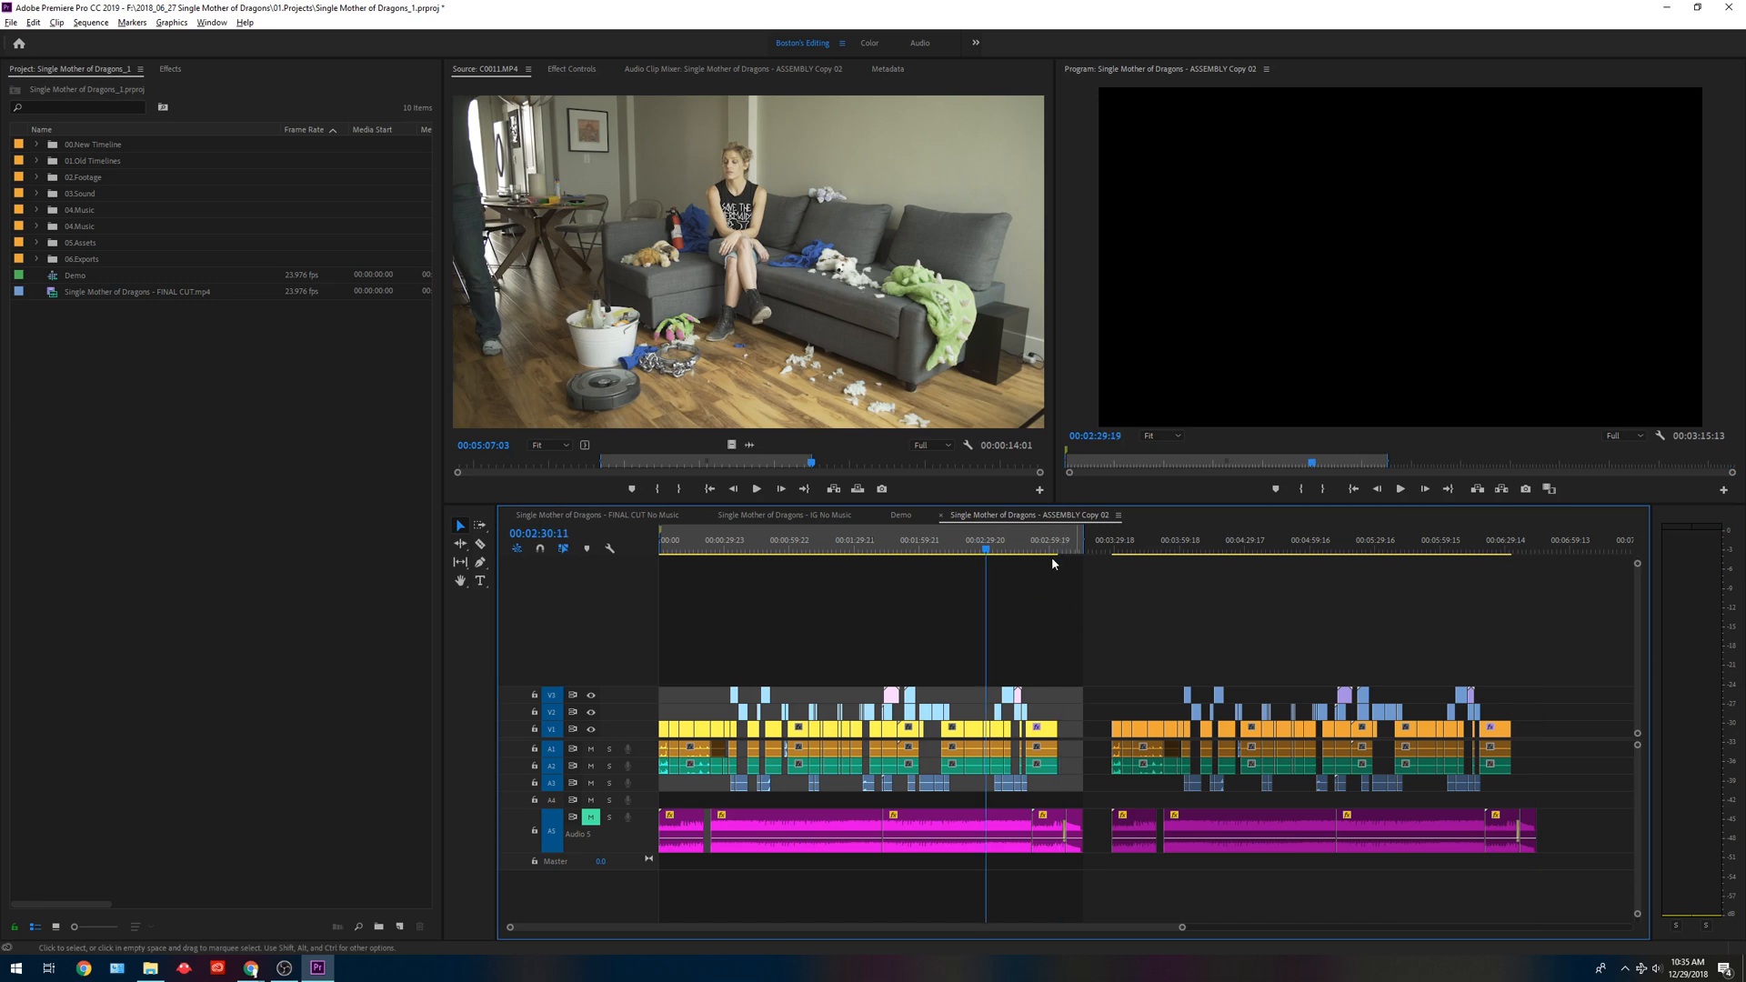
key("ctrl+m")
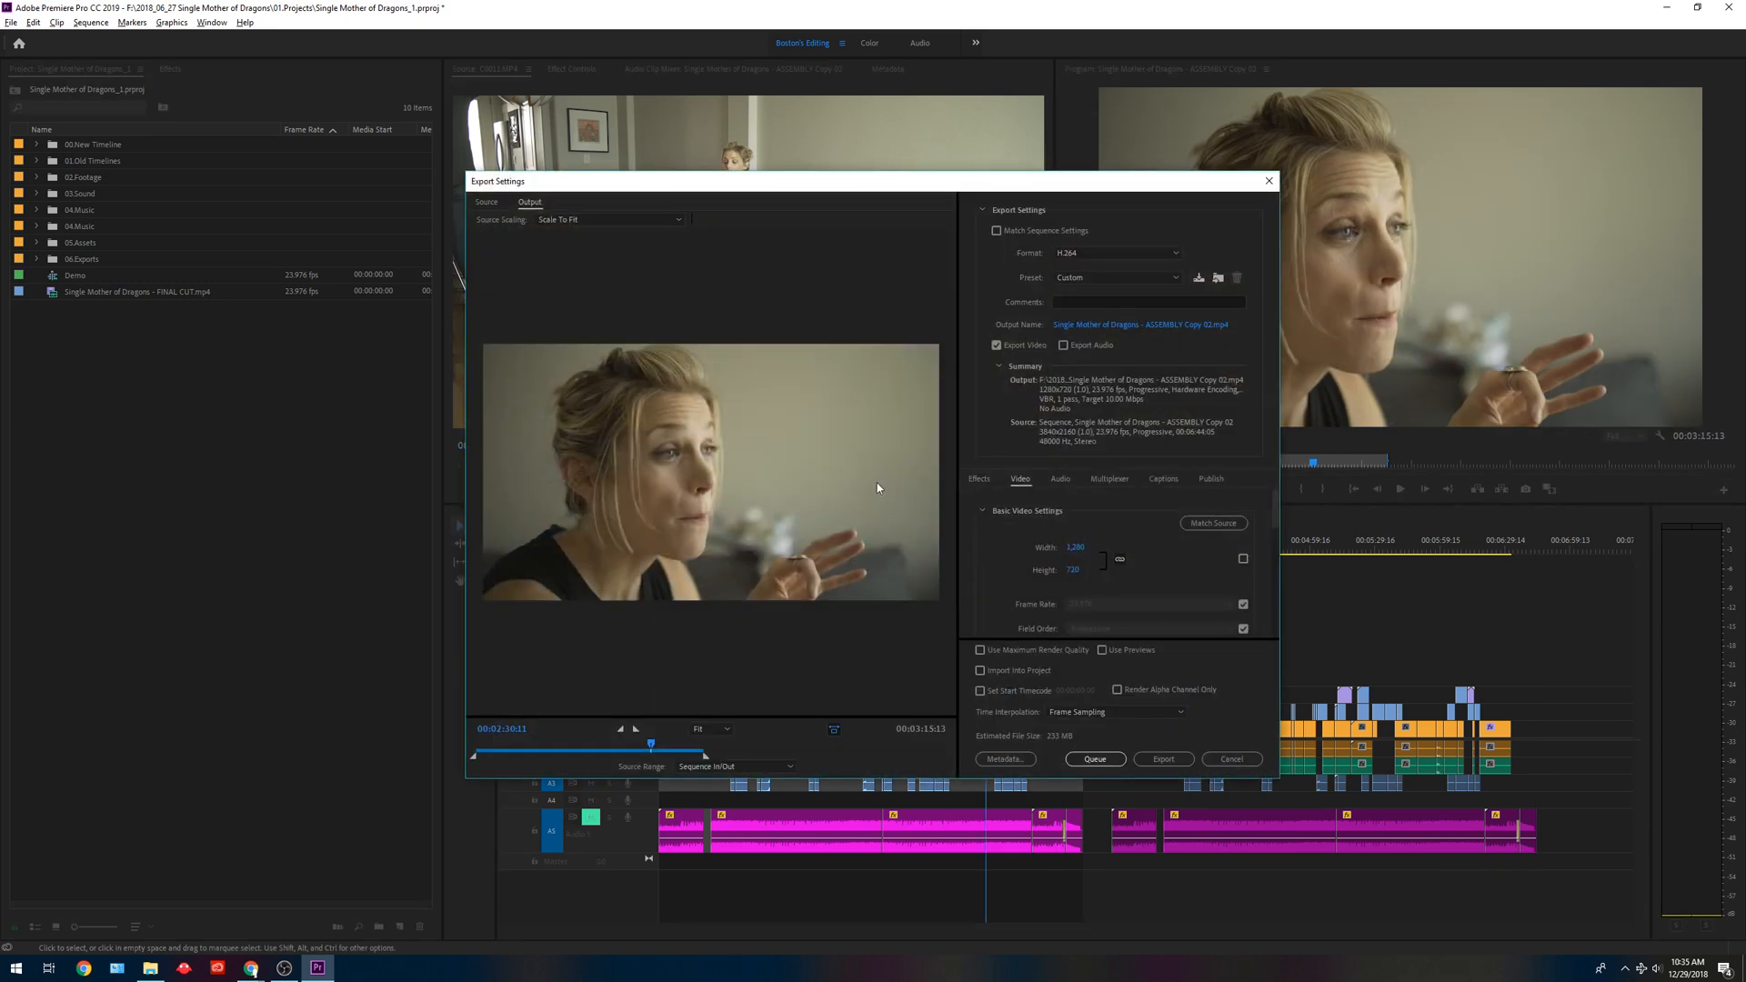
left_click(626, 746)
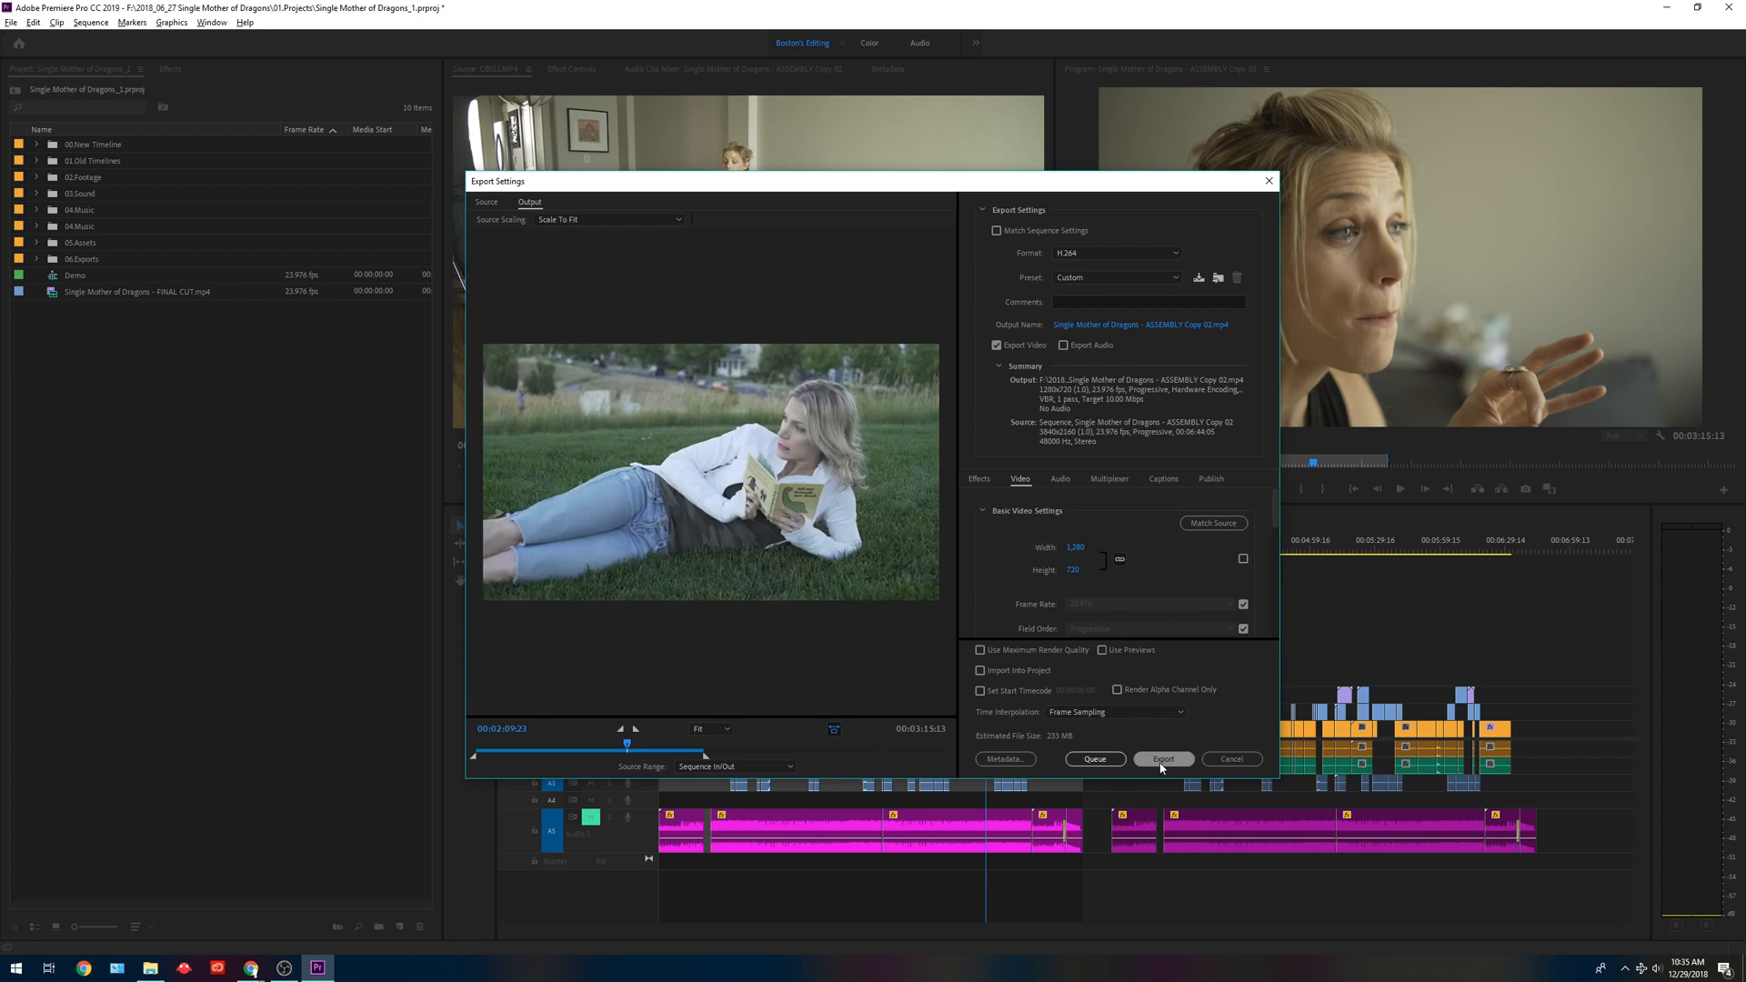
left_click(1115, 760)
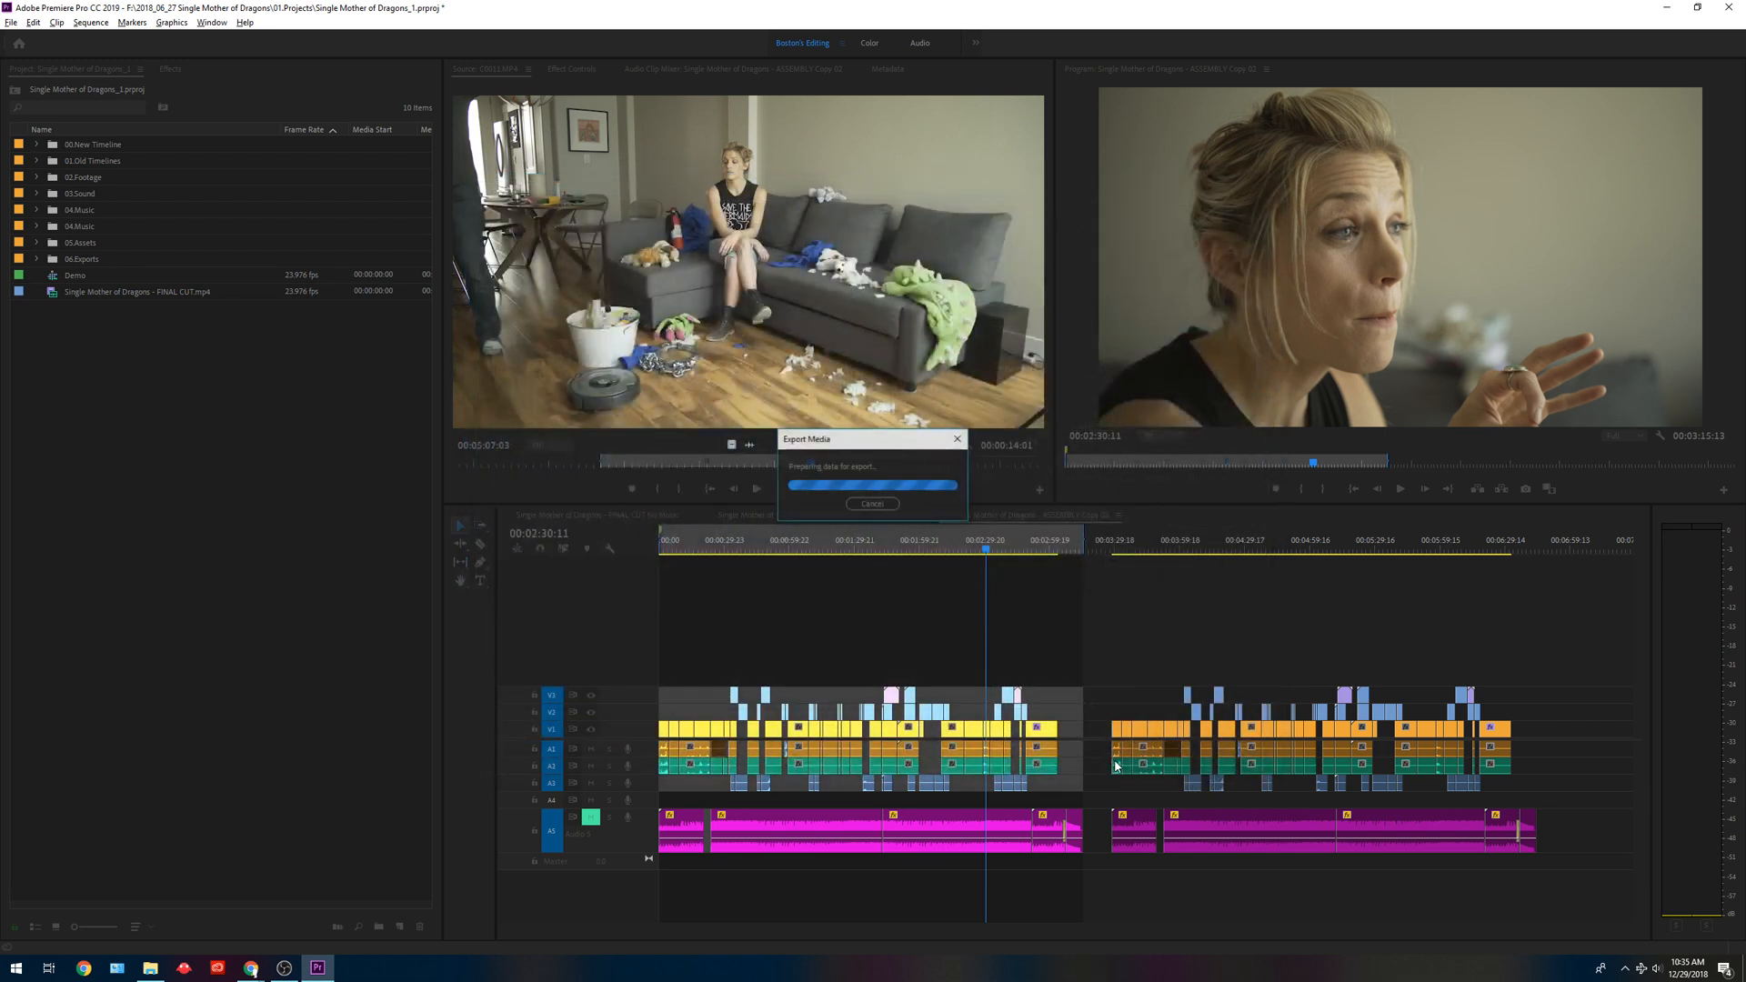